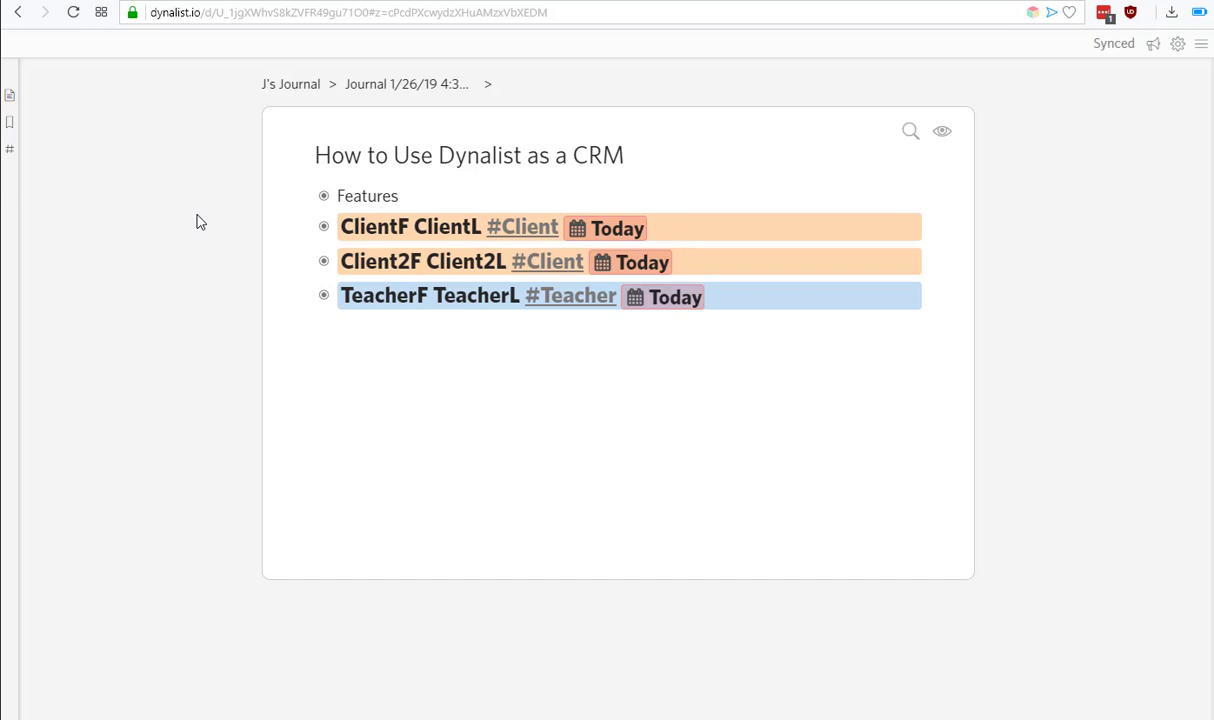
Expand all items and scroll through Features, both #Client contacts' emails and the #Teacher SMS notes.
{"action": "left_click", "coordinate": [380, 150]}
{"action": "key", "text": "ctrl+shift+Down"}
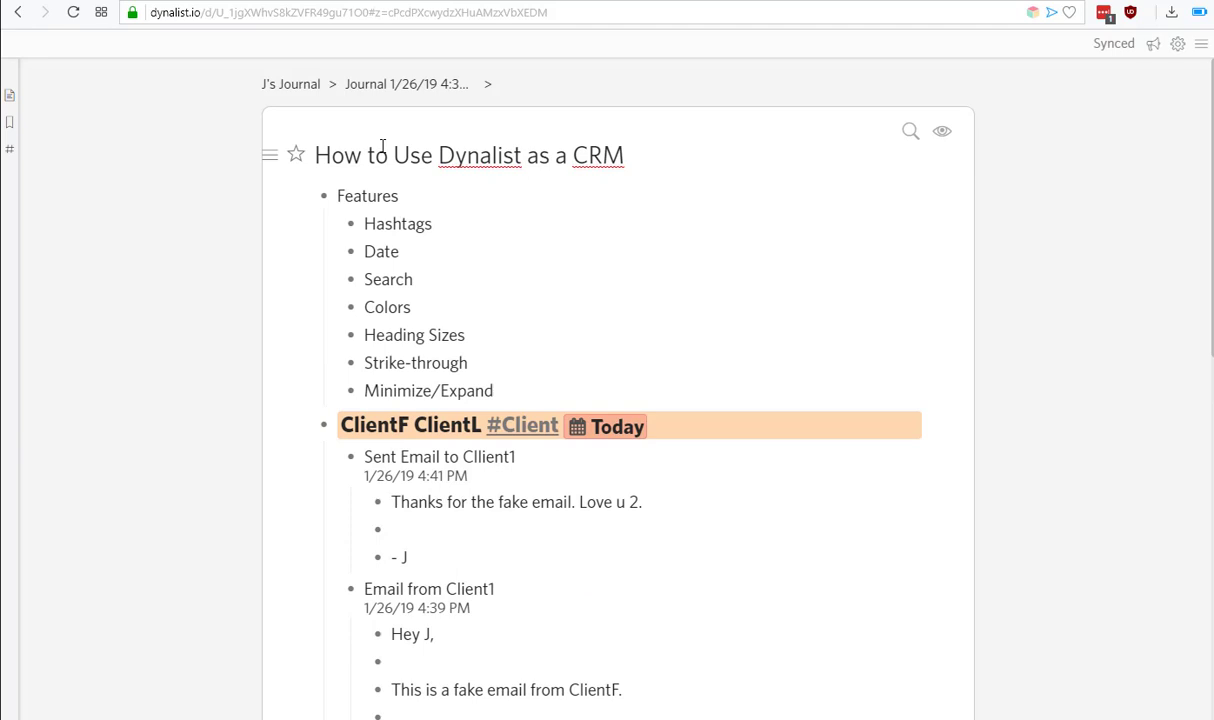
{"action": "scroll", "coordinate": [213, 459], "scroll_direction": "down", "scroll_amount": 6}
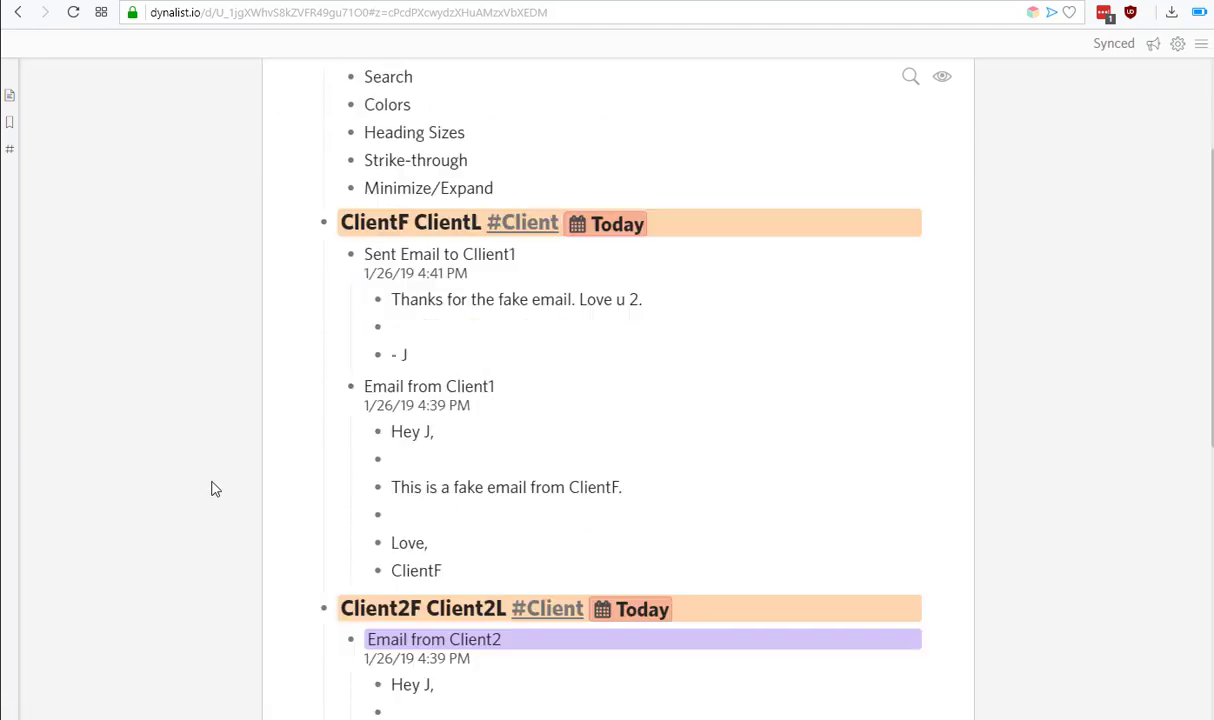
{"action": "scroll", "coordinate": [586, 481], "scroll_direction": "down", "scroll_amount": 2}
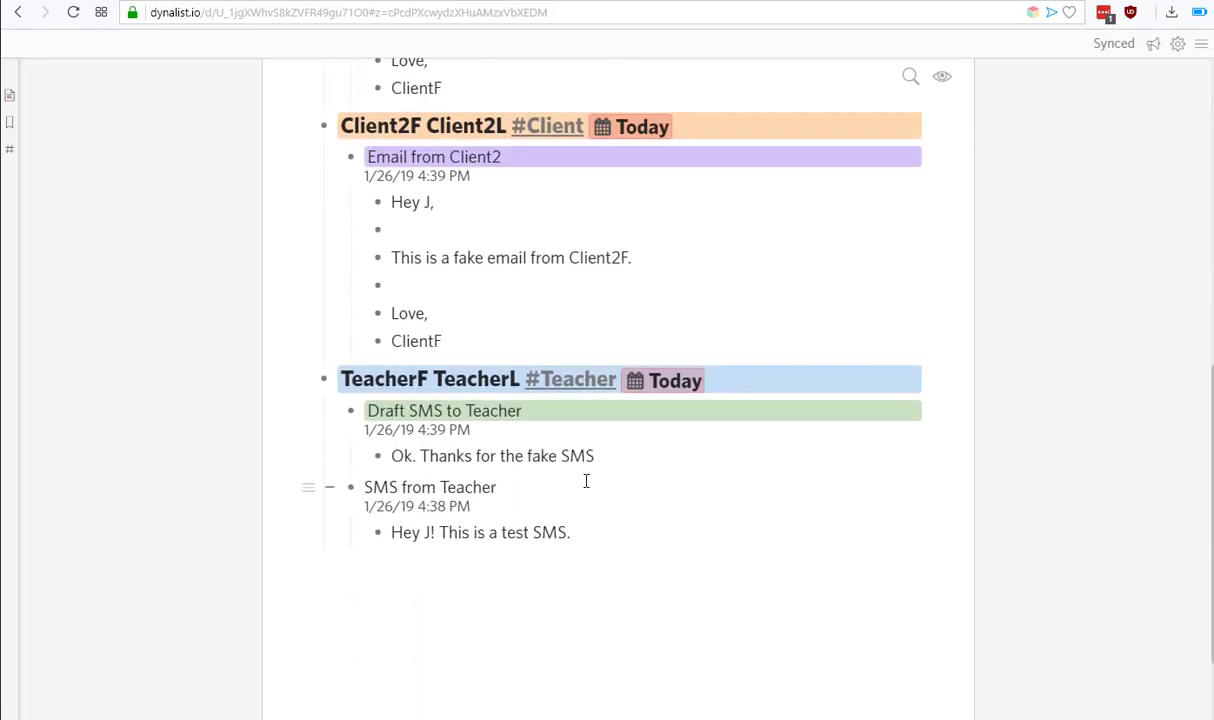
{"action": "scroll", "coordinate": [586, 481], "scroll_direction": "up", "scroll_amount": 5}
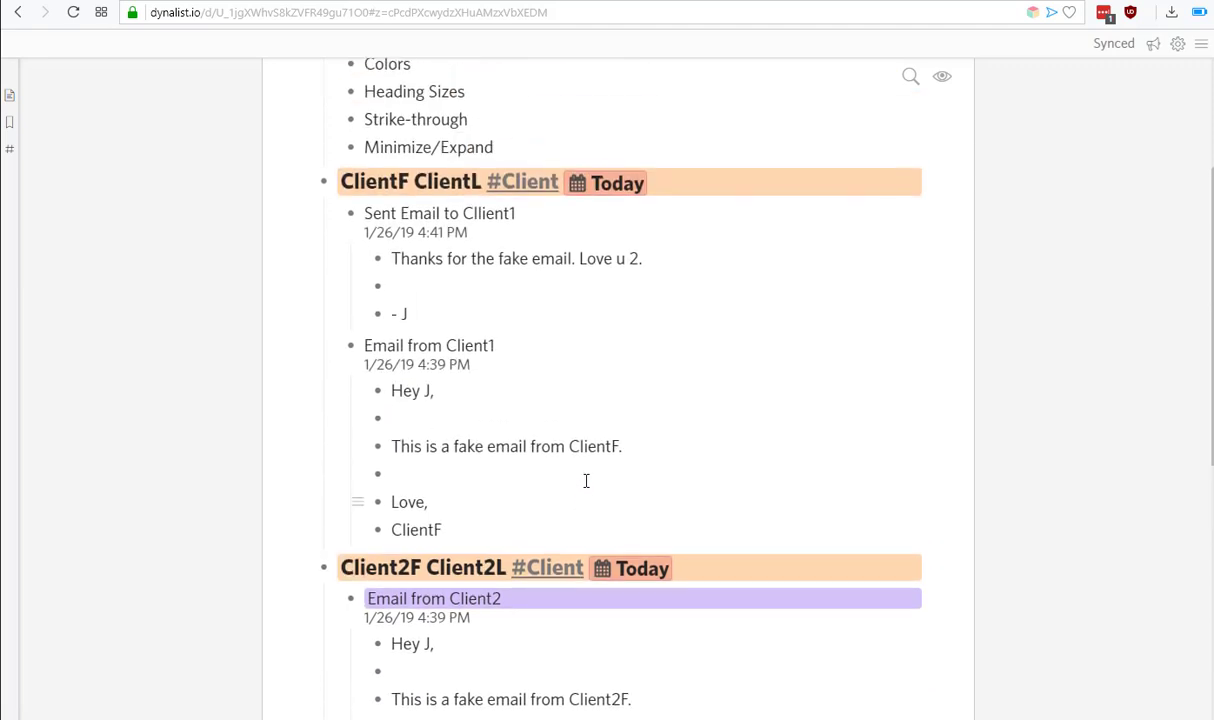
{"action": "scroll", "coordinate": [586, 481], "scroll_direction": "up", "scroll_amount": 2}
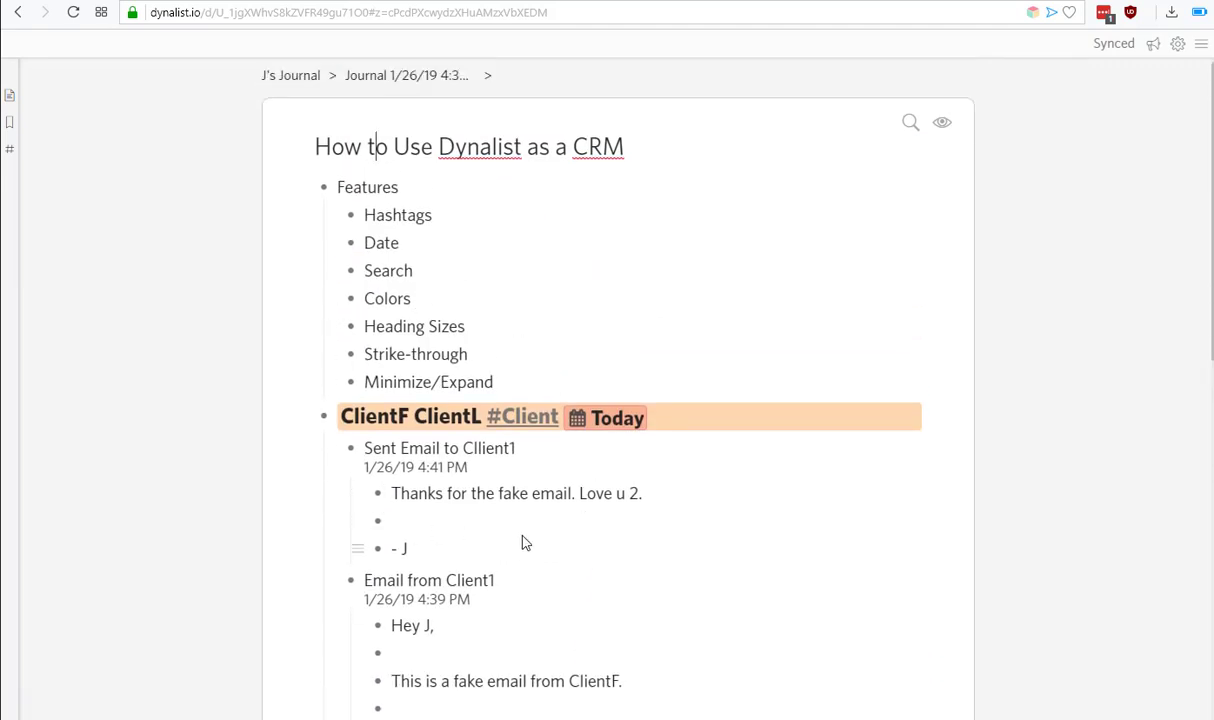
{"action": "scroll", "coordinate": [593, 507], "scroll_direction": "down", "scroll_amount": 3}
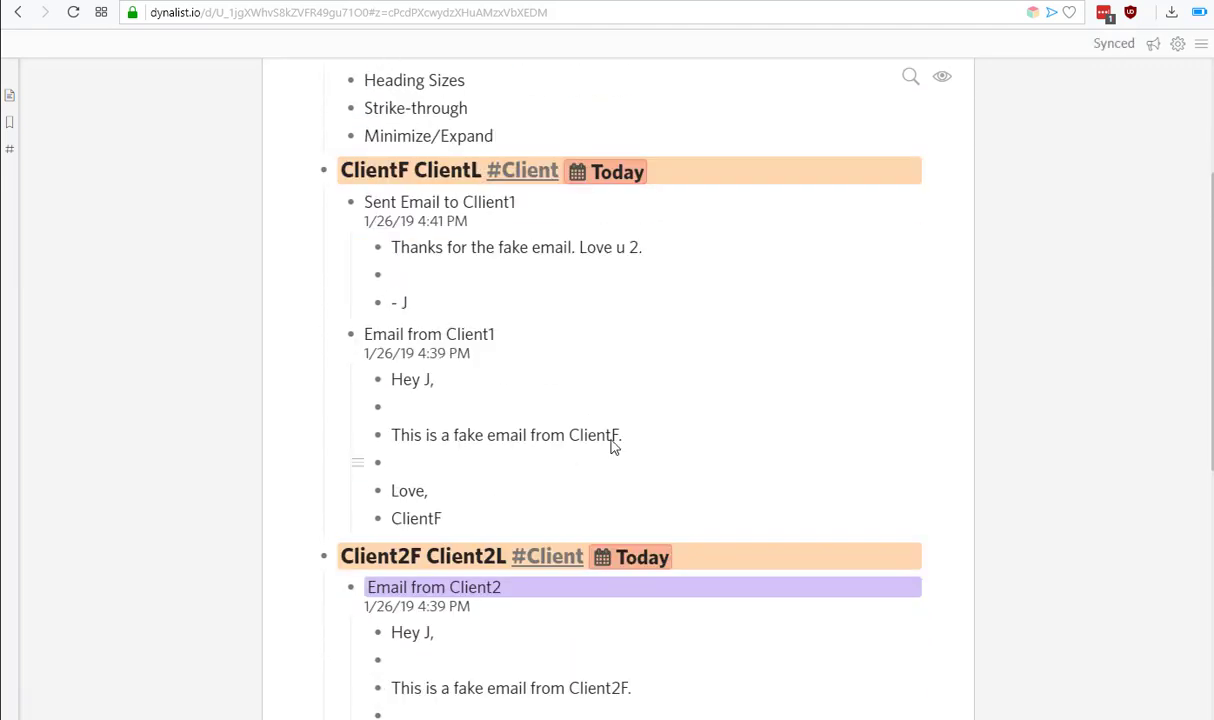
{"action": "scroll", "coordinate": [620, 440], "scroll_direction": "down", "scroll_amount": 2}
{"action": "scroll", "coordinate": [615, 415], "scroll_direction": "down", "scroll_amount": 1}
{"action": "scroll", "coordinate": [612, 531], "scroll_direction": "down", "scroll_amount": 2}
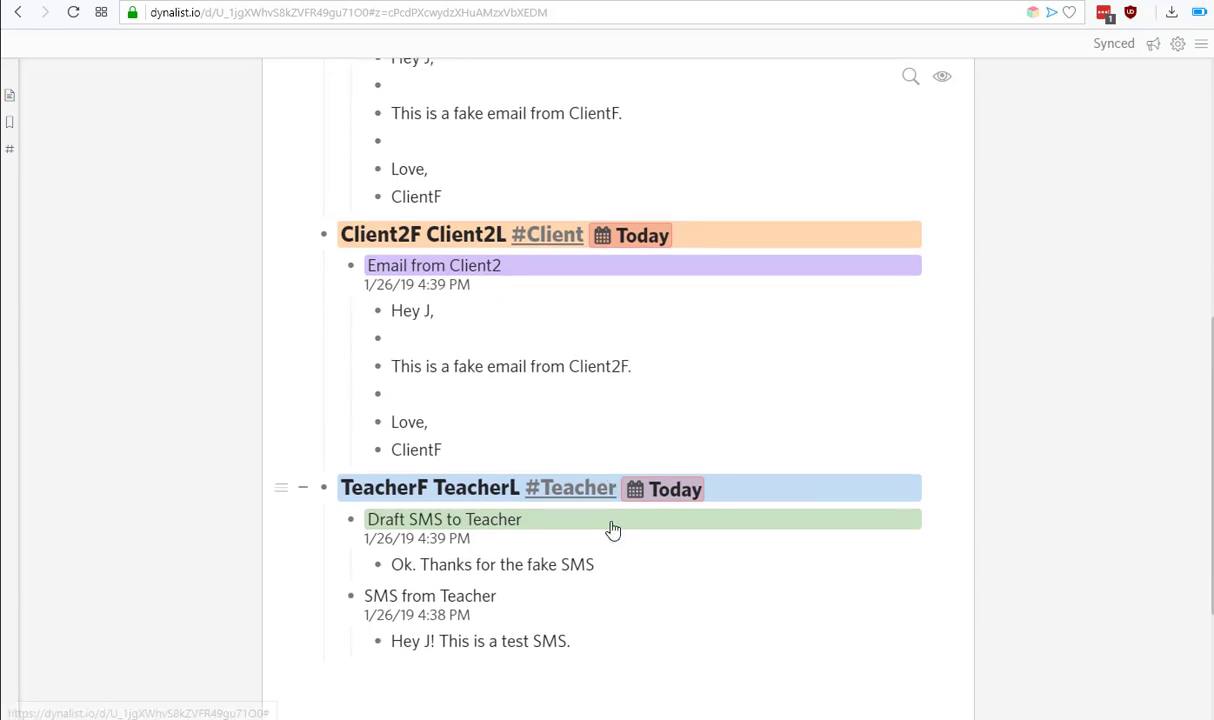
{"action": "scroll", "coordinate": [612, 530], "scroll_direction": "up", "scroll_amount": 6}
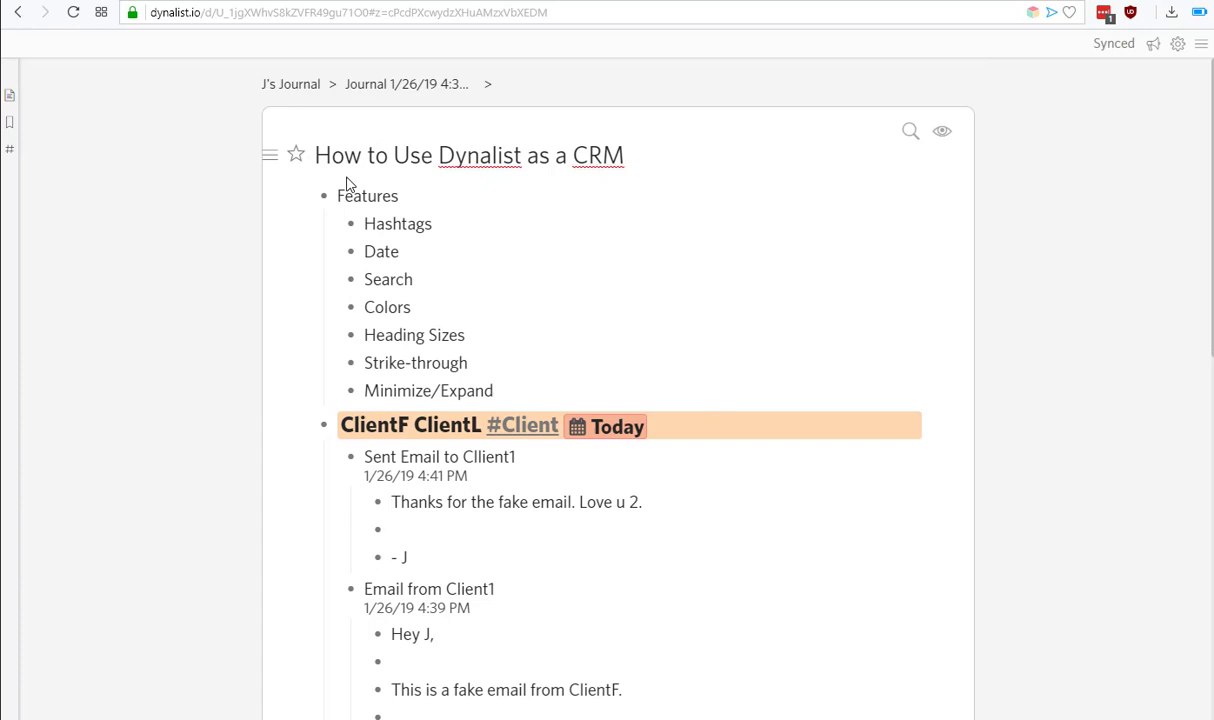
{"action": "left_click", "coordinate": [391, 222]}
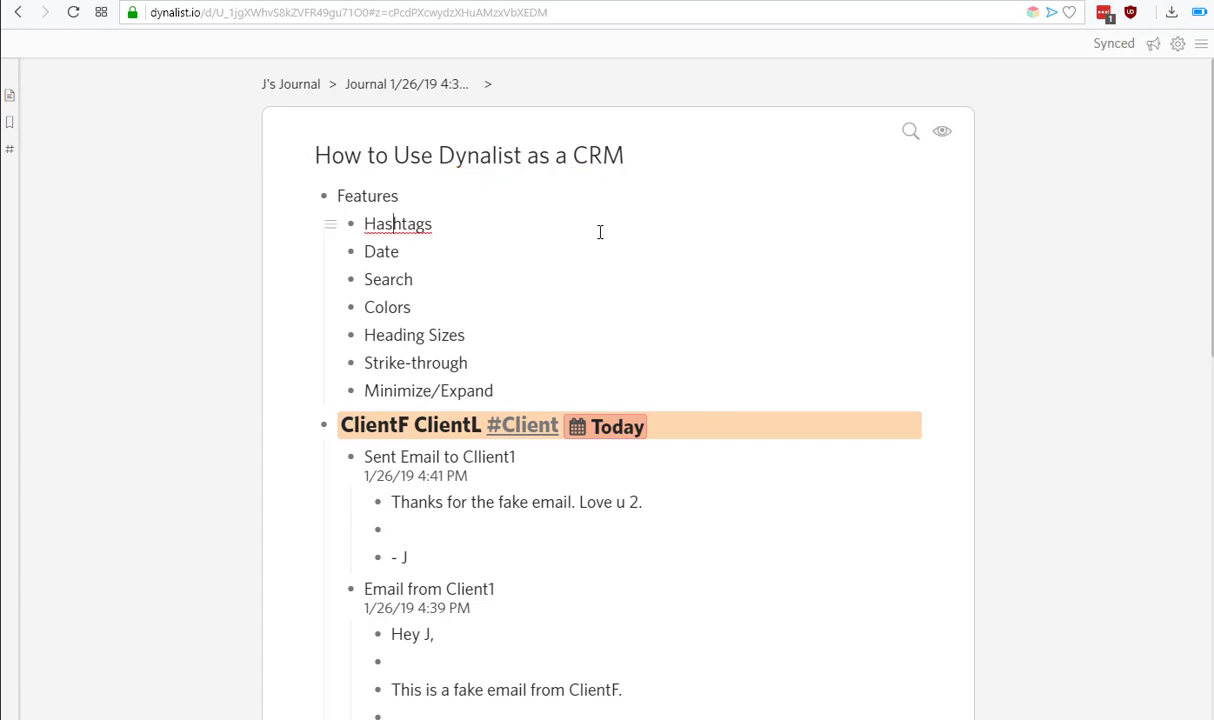
{"action": "left_click", "coordinate": [394, 247]}
{"action": "left_click", "coordinate": [909, 133]}
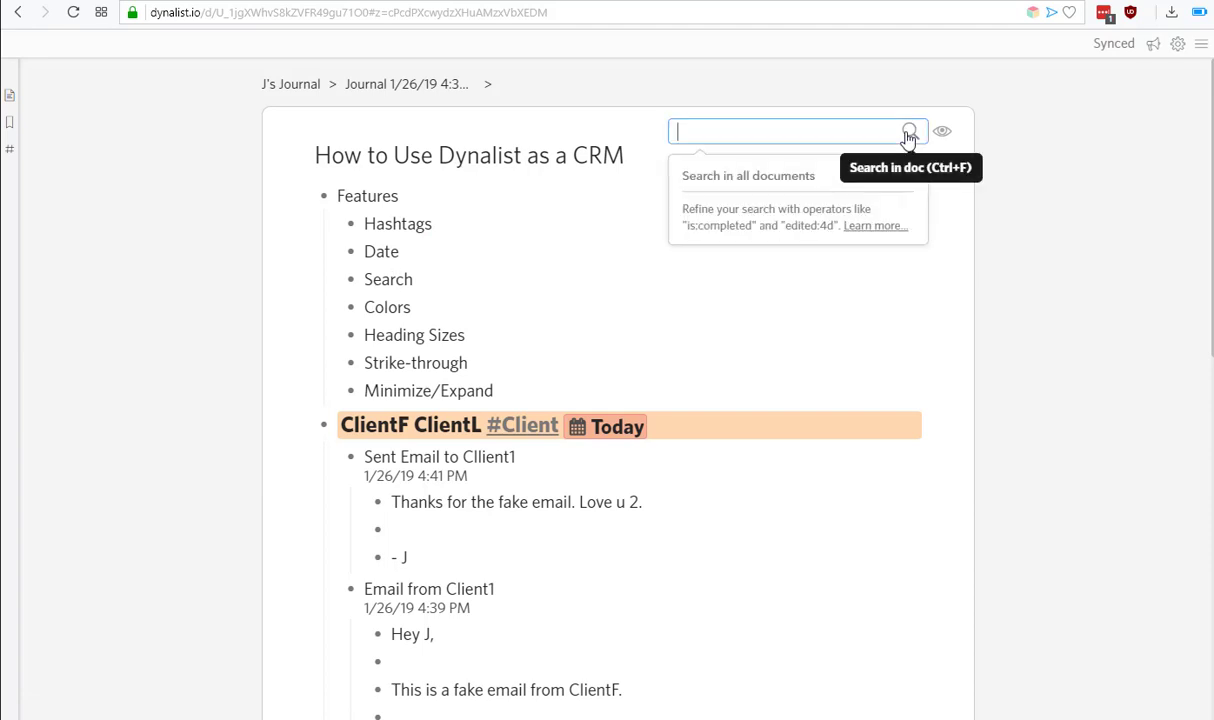
{"action": "left_click", "coordinate": [393, 307]}
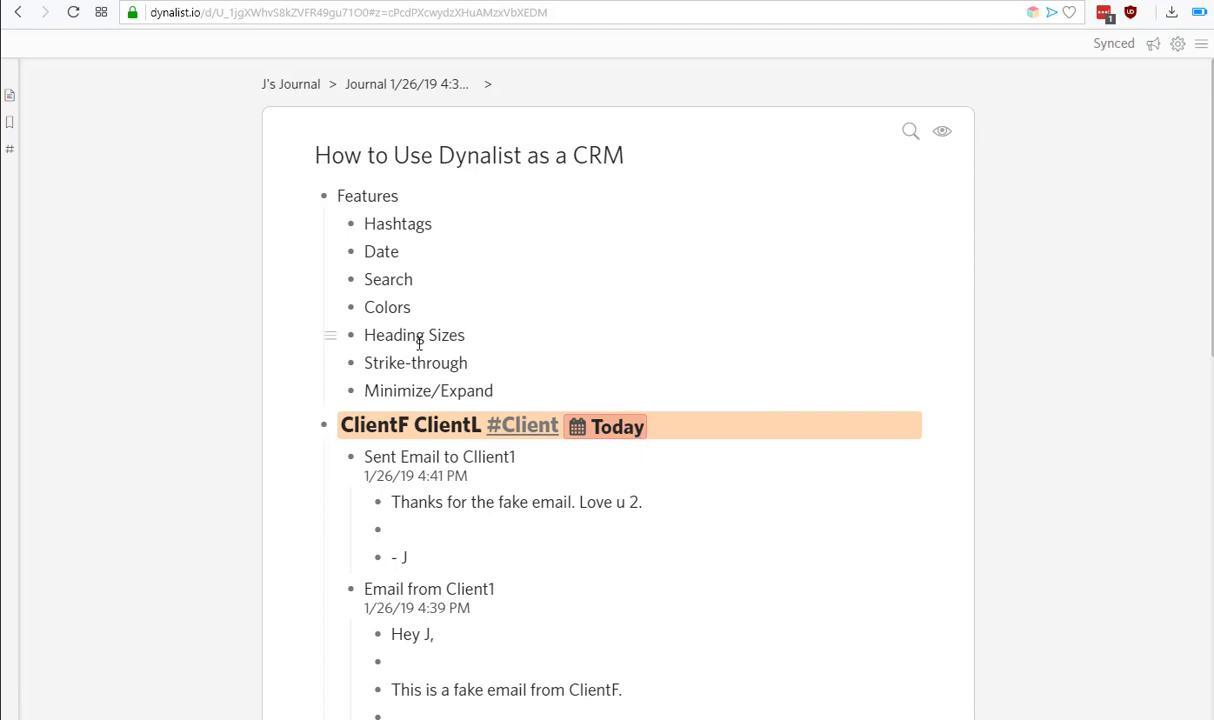
{"action": "left_click", "coordinate": [391, 424]}
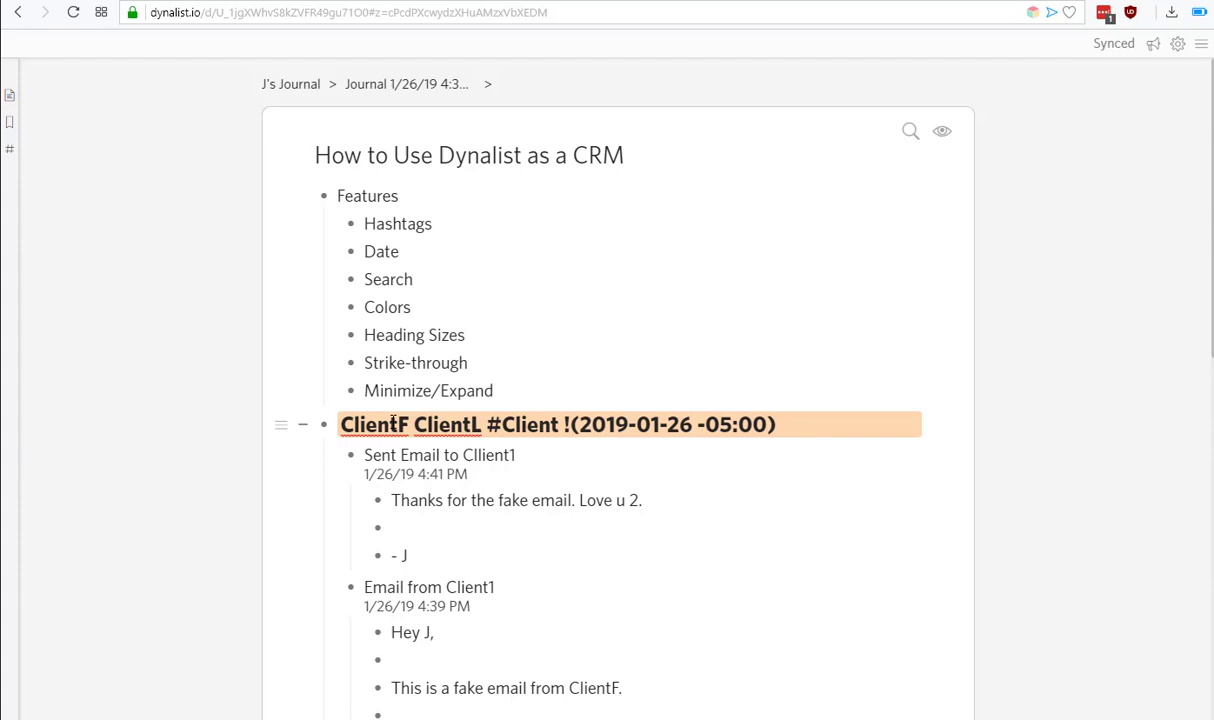
{"action": "left_click", "coordinate": [410, 362]}
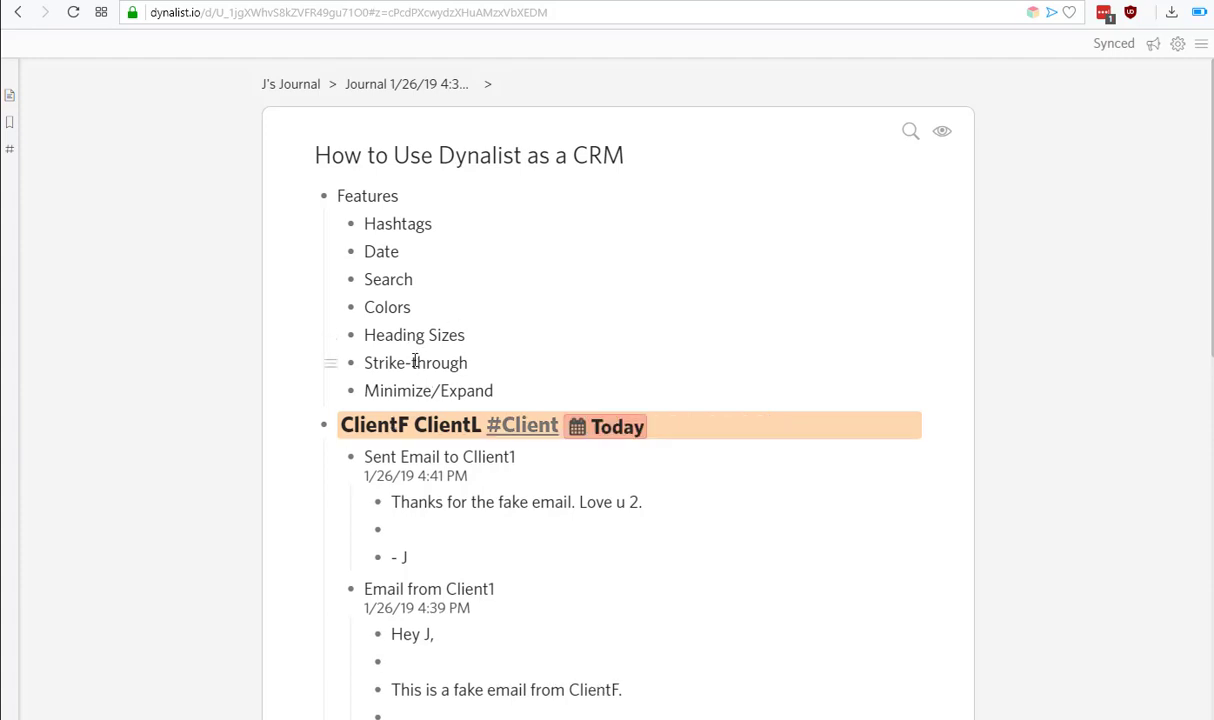
{"action": "left_click", "coordinate": [413, 428]}
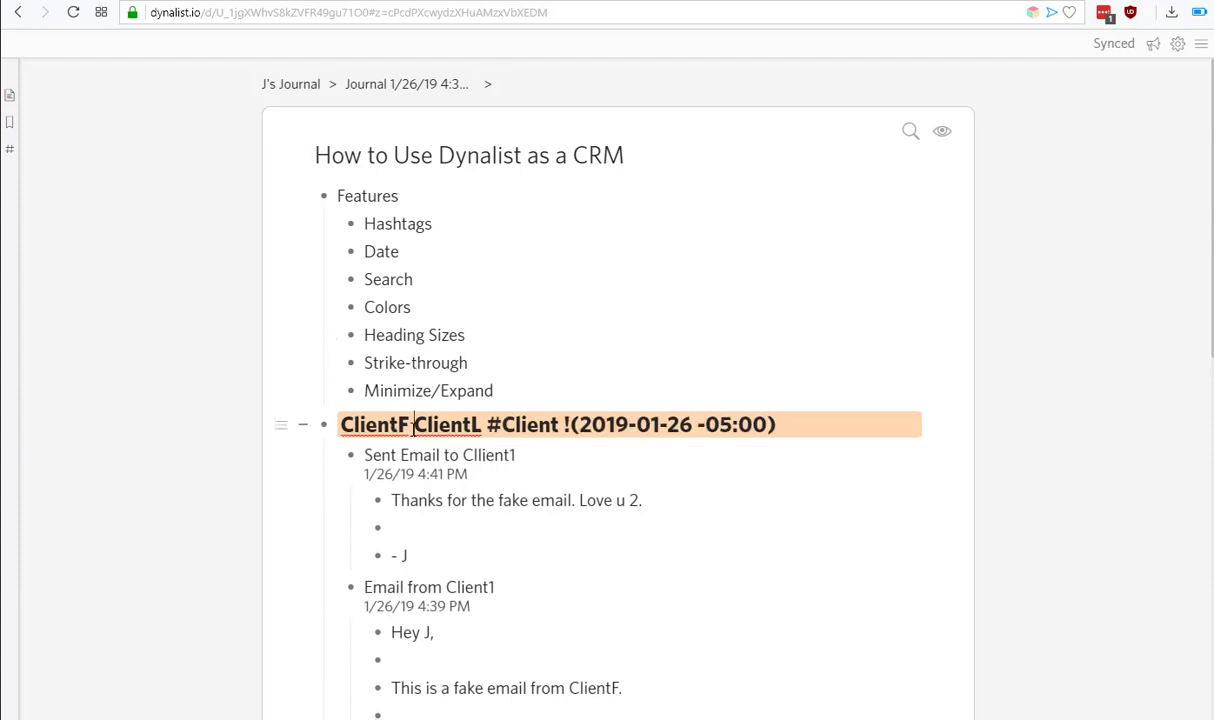
{"action": "scroll", "coordinate": [413, 428], "scroll_direction": "down", "scroll_amount": 8}
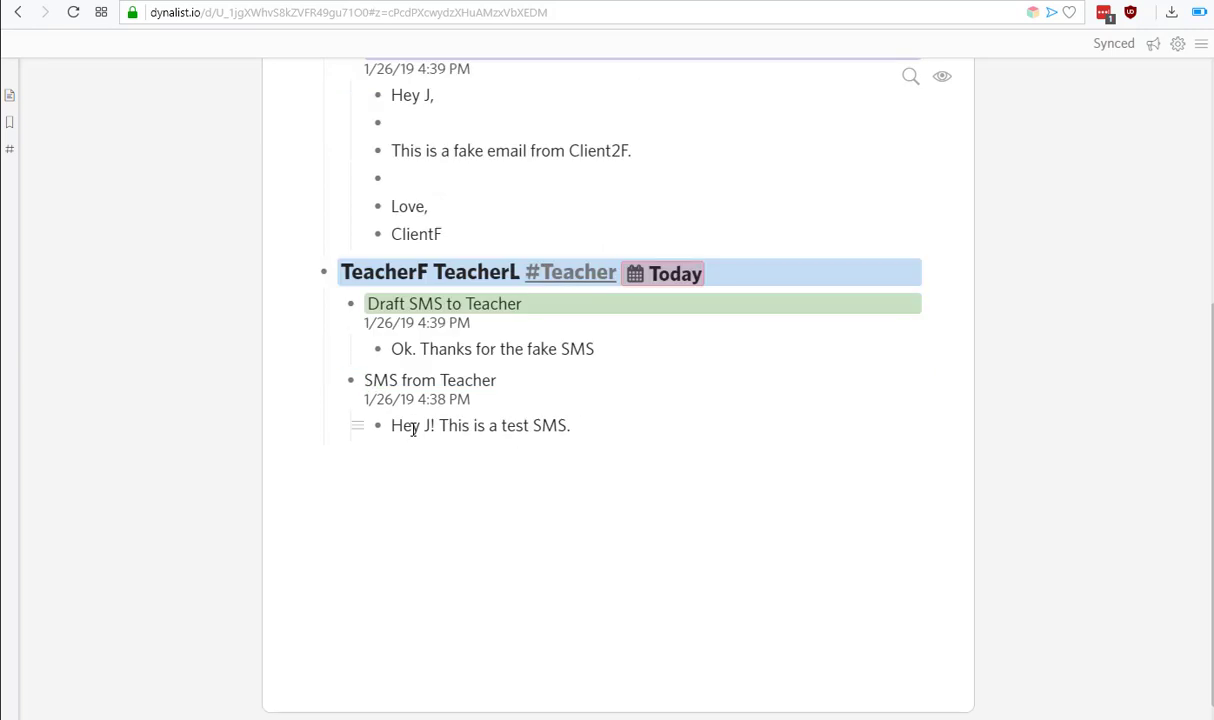
{"action": "scroll", "coordinate": [413, 428], "scroll_direction": "up", "scroll_amount": 4}
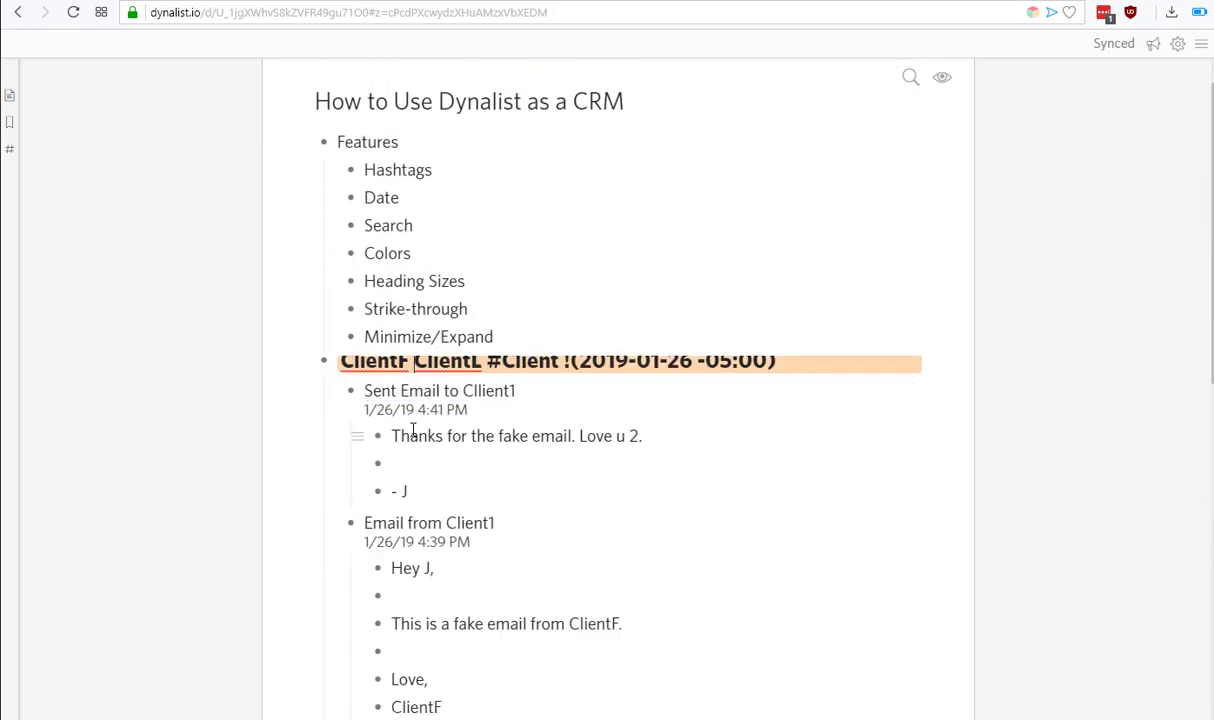
{"action": "left_click", "coordinate": [392, 337]}
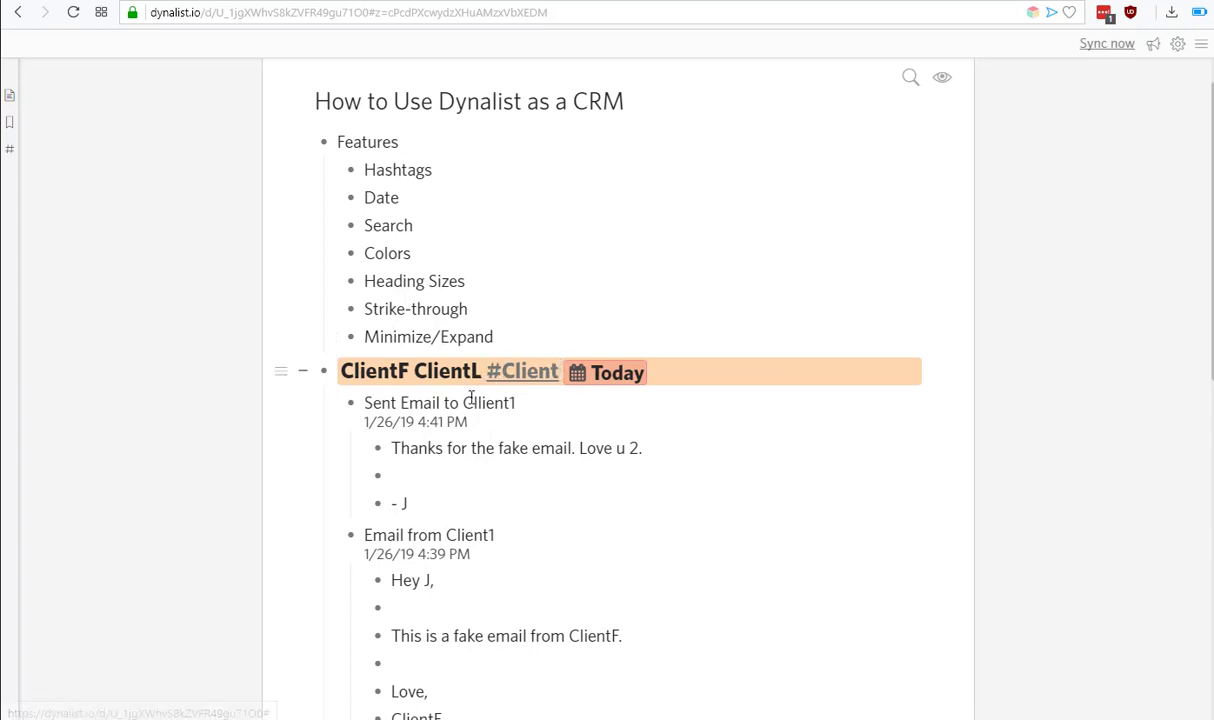
{"action": "left_click", "coordinate": [303, 372]}
{"action": "left_click", "coordinate": [303, 372]}
{"action": "scroll", "coordinate": [576, 398], "scroll_direction": "down", "scroll_amount": 1}
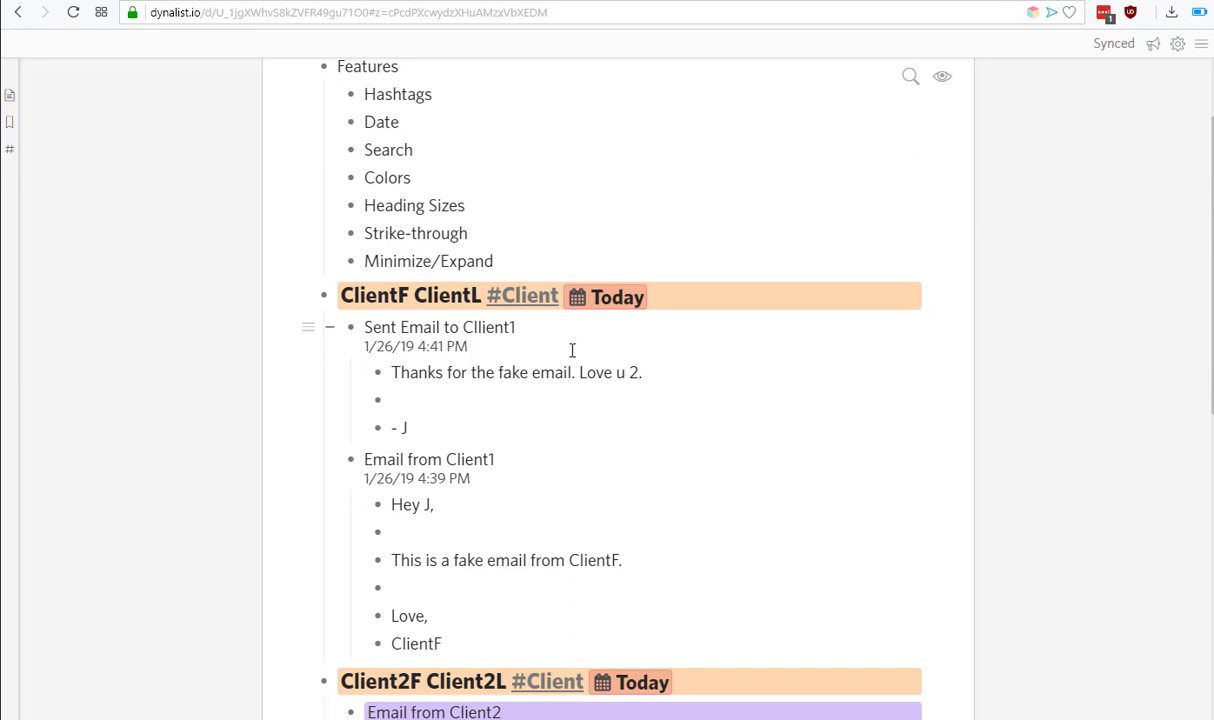
{"action": "scroll", "coordinate": [571, 349], "scroll_direction": "down", "scroll_amount": 1}
{"action": "scroll", "coordinate": [572, 349], "scroll_direction": "up", "scroll_amount": 2}
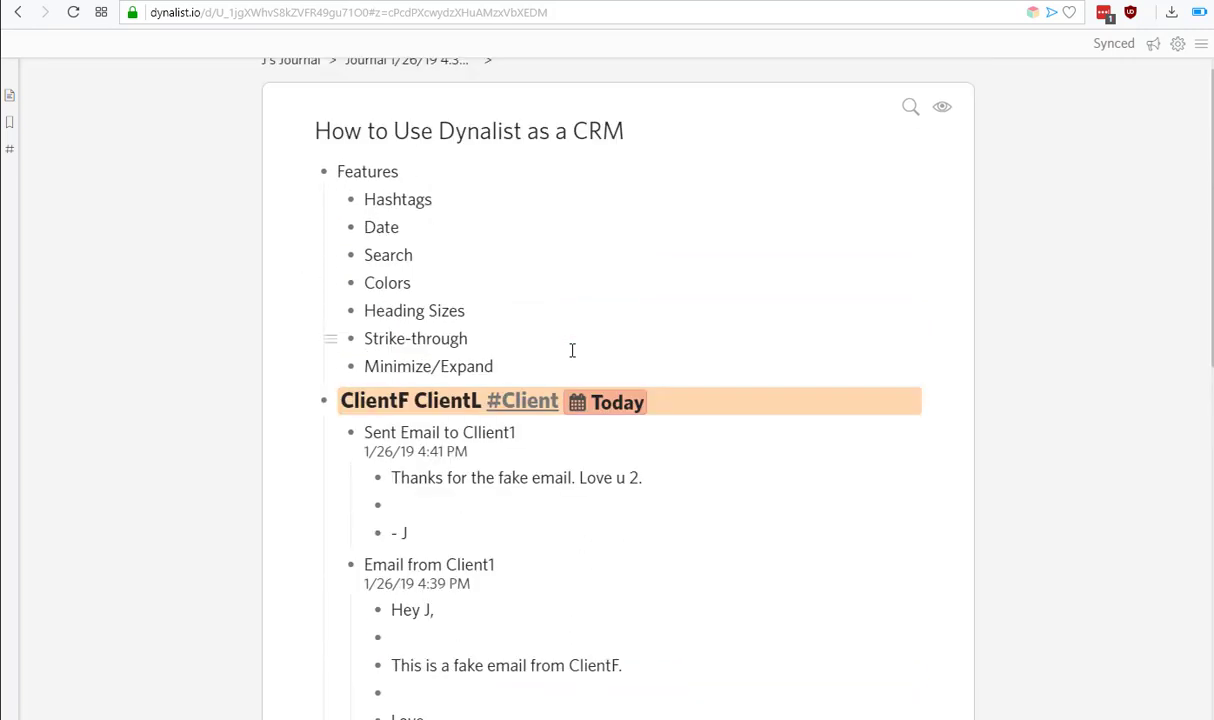
{"action": "scroll", "coordinate": [612, 495], "scroll_direction": "down", "scroll_amount": 2}
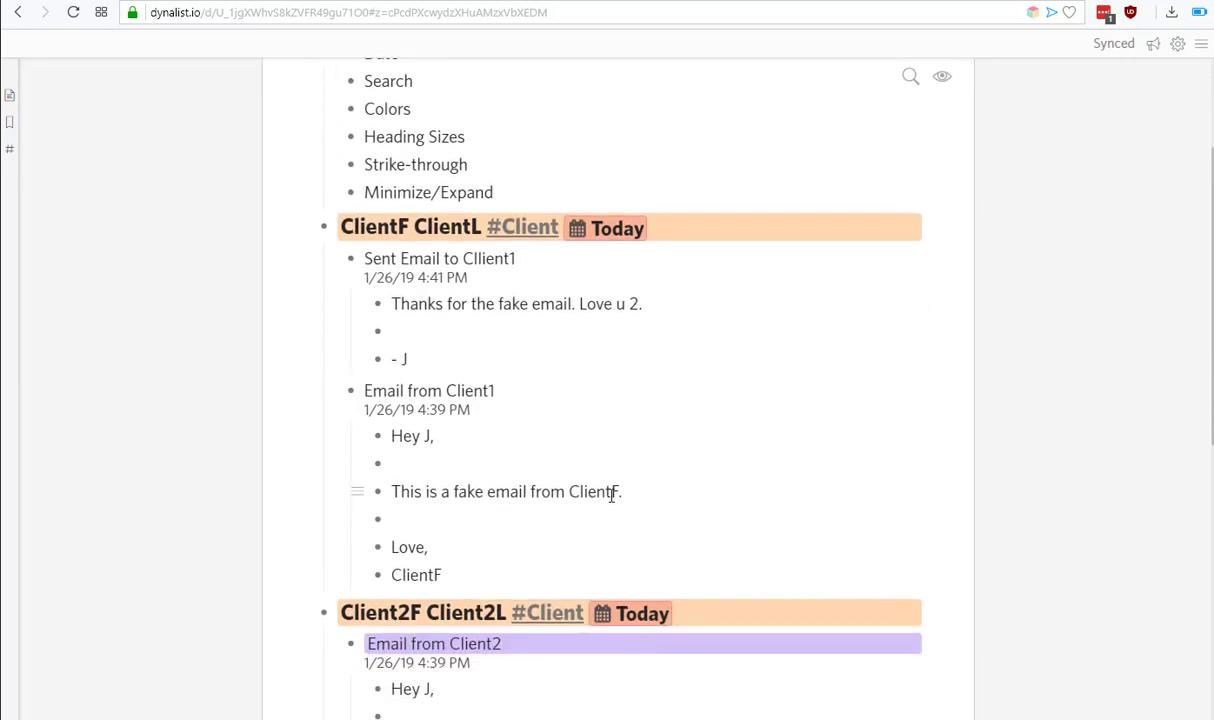
{"action": "scroll", "coordinate": [612, 495], "scroll_direction": "down", "scroll_amount": 1}
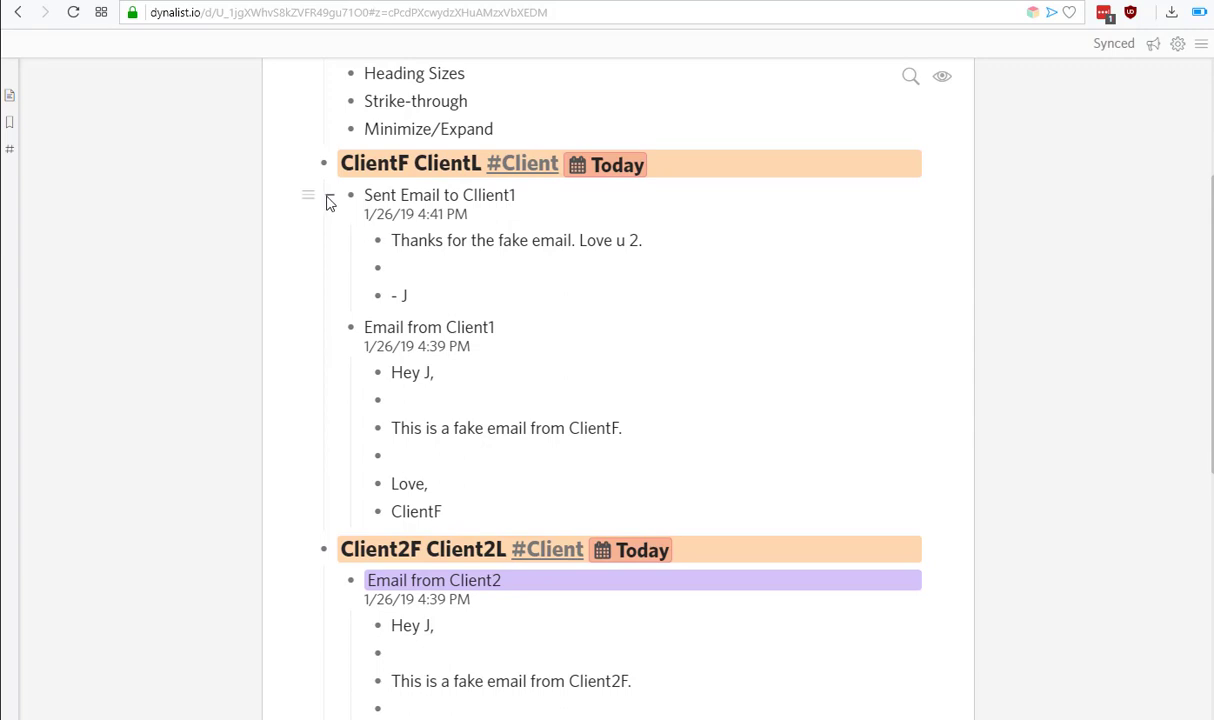
{"action": "scroll", "coordinate": [420, 190], "scroll_direction": "up", "scroll_amount": 3}
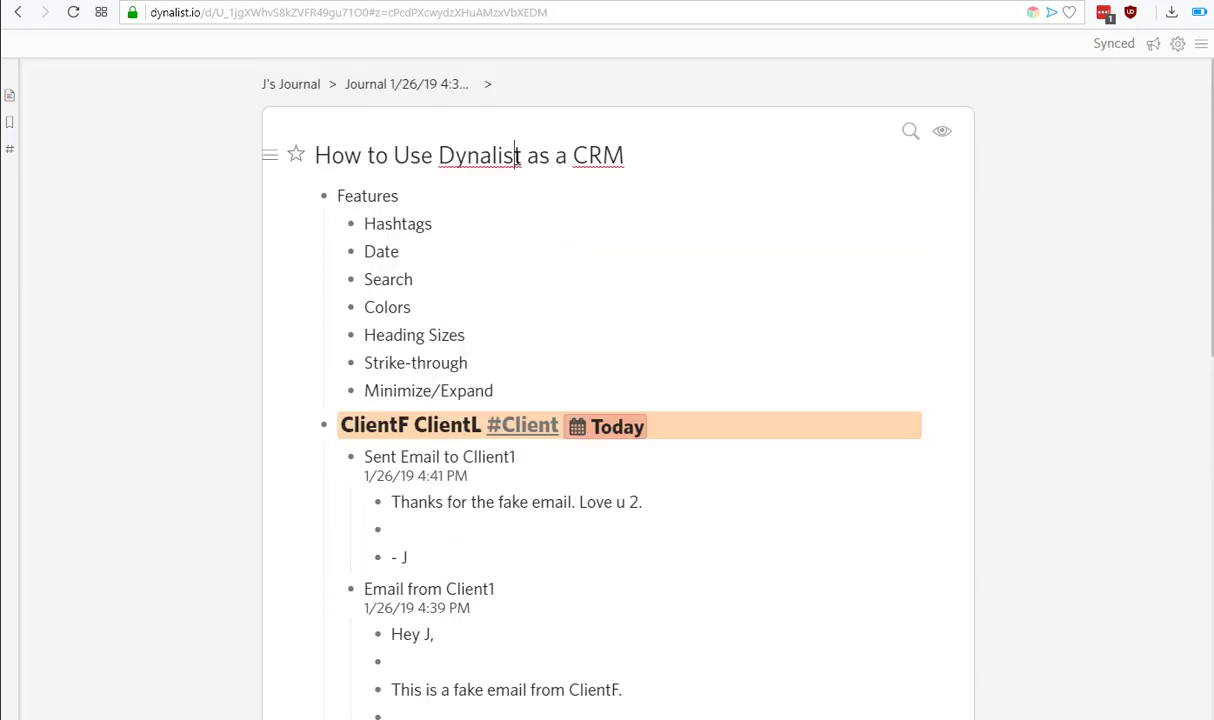
Collapse the outline to top-level contacts, show the bookmarks list, and expand ClientF's two emails.
{"action": "key", "text": "ctrl+shift+Up"}
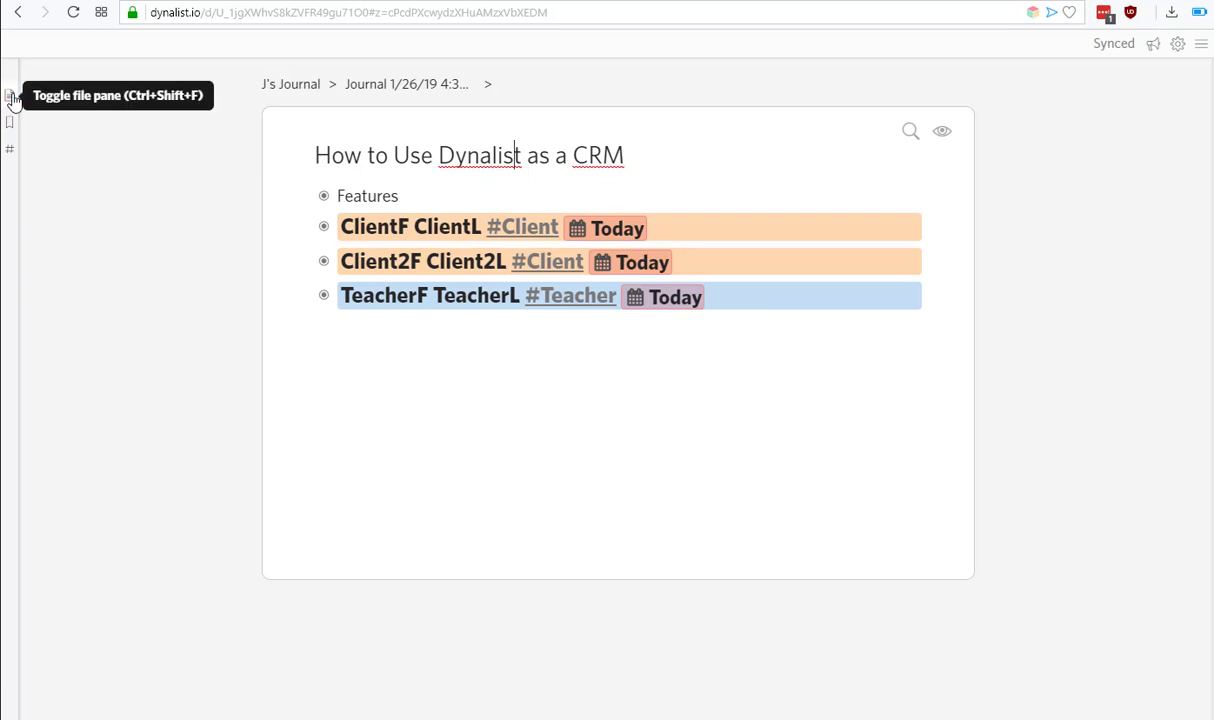
{"action": "left_click", "coordinate": [10, 125]}
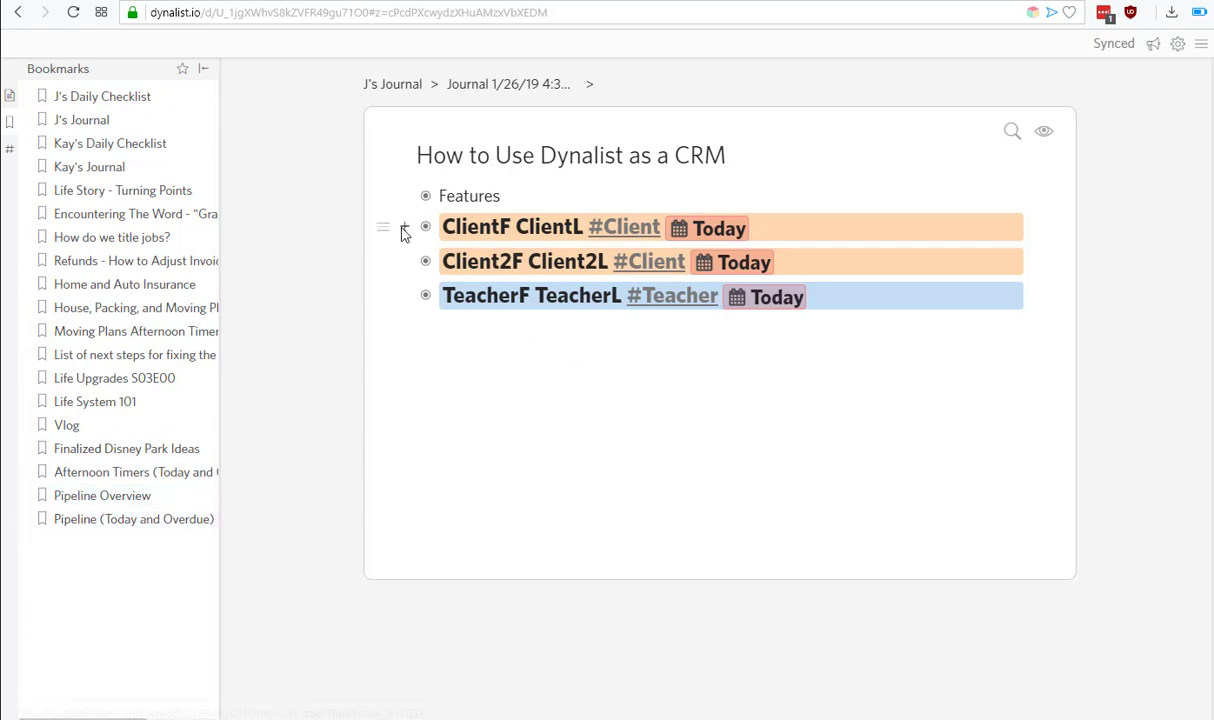
{"action": "left_click", "coordinate": [410, 224]}
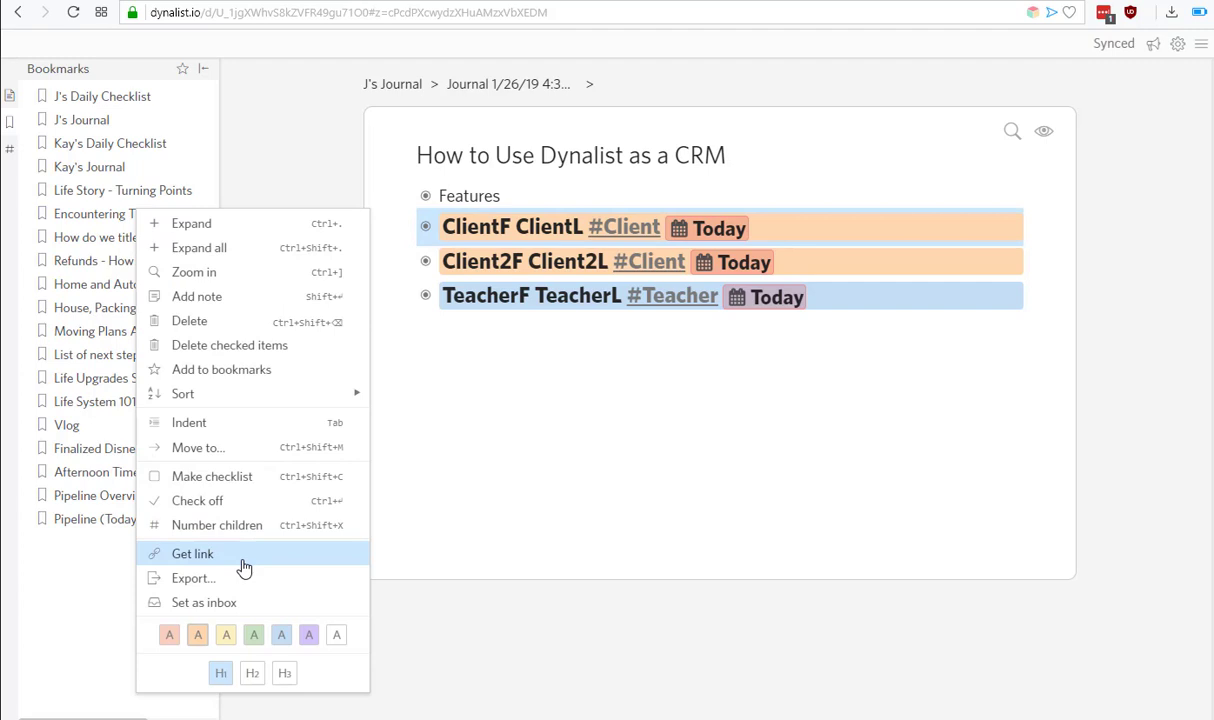
{"action": "left_click", "coordinate": [620, 484]}
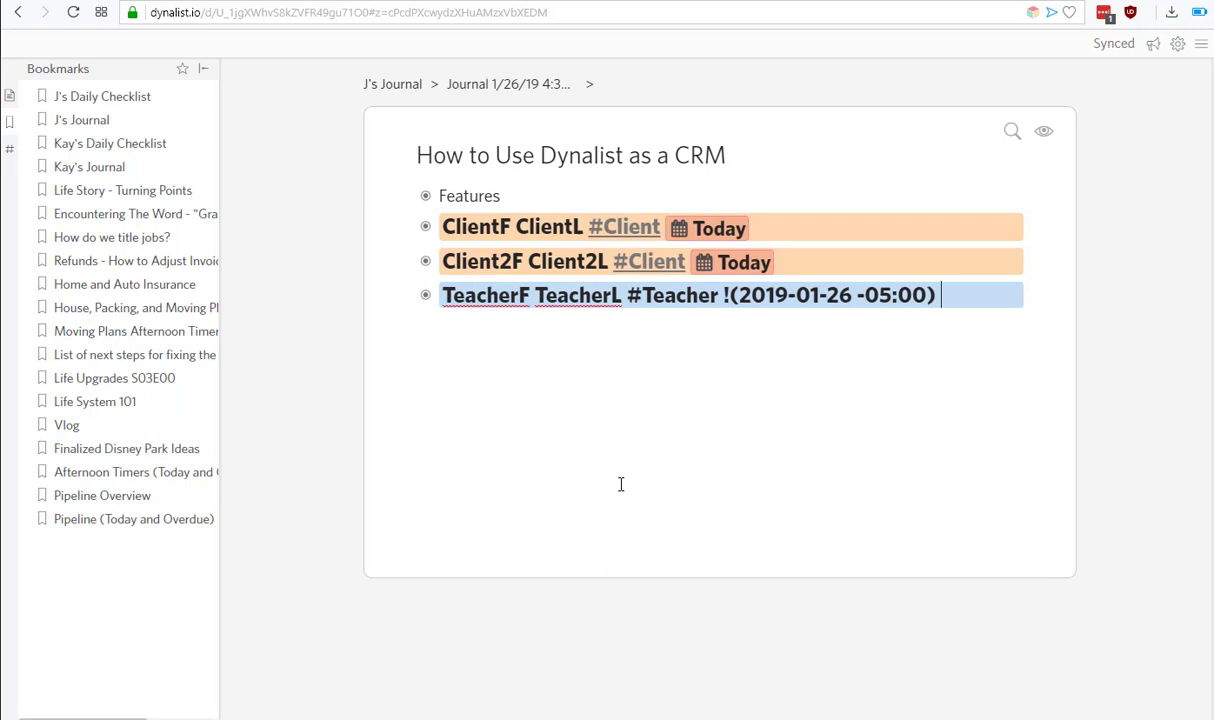
{"action": "left_click", "coordinate": [403, 229]}
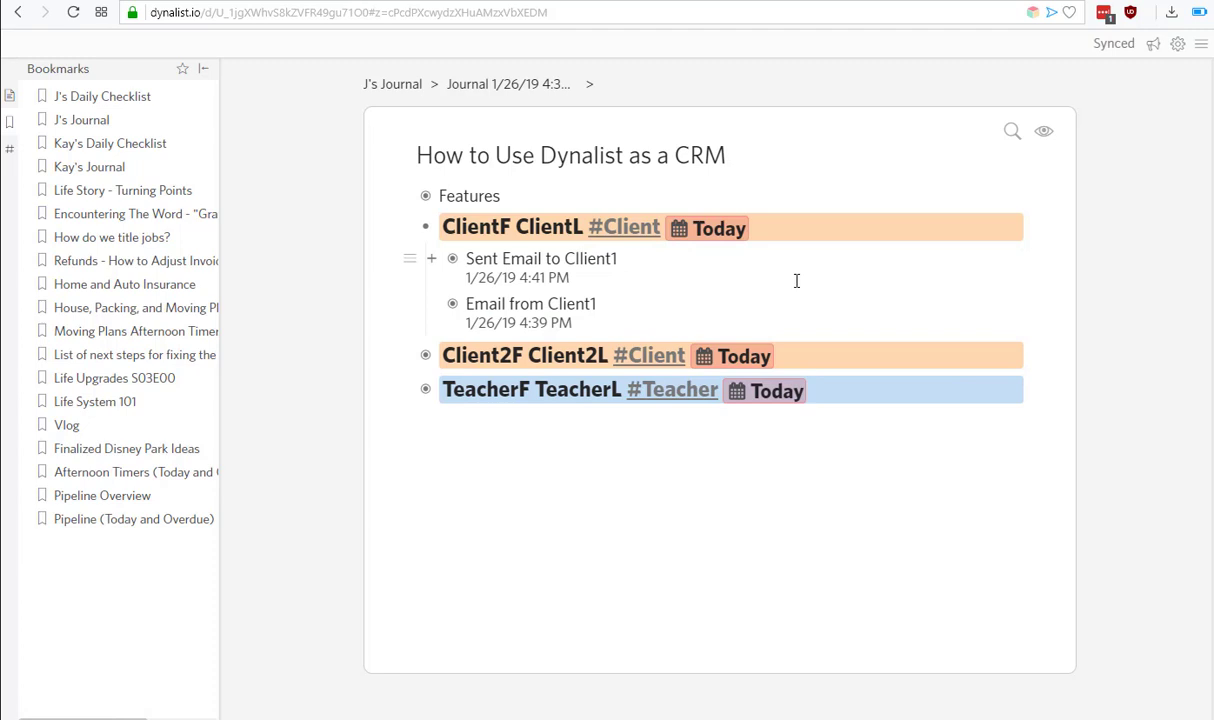
{"action": "left_click_drag", "start_coordinate": [540, 156], "coordinate": [585, 176]}
Open the Shortcuts & Formatting reference and scroll through its triggers, syntax and shortcuts.
{"action": "left_click", "coordinate": [1202, 46]}
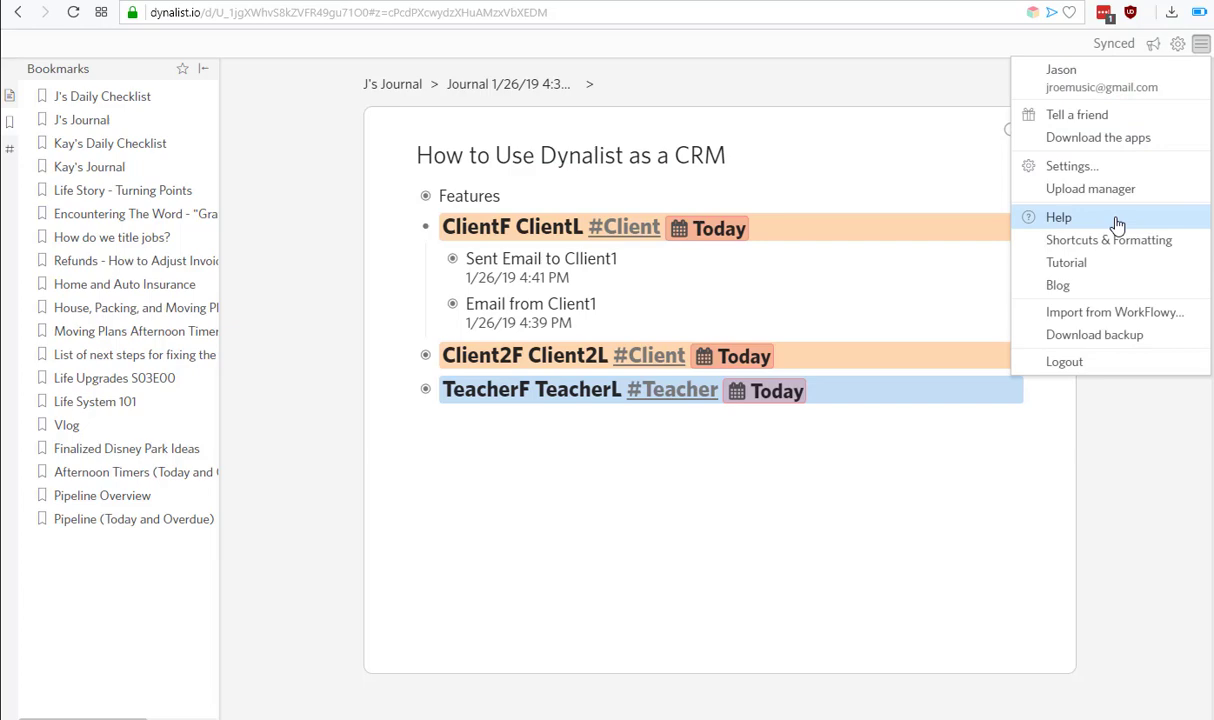
{"action": "left_click", "coordinate": [1055, 242]}
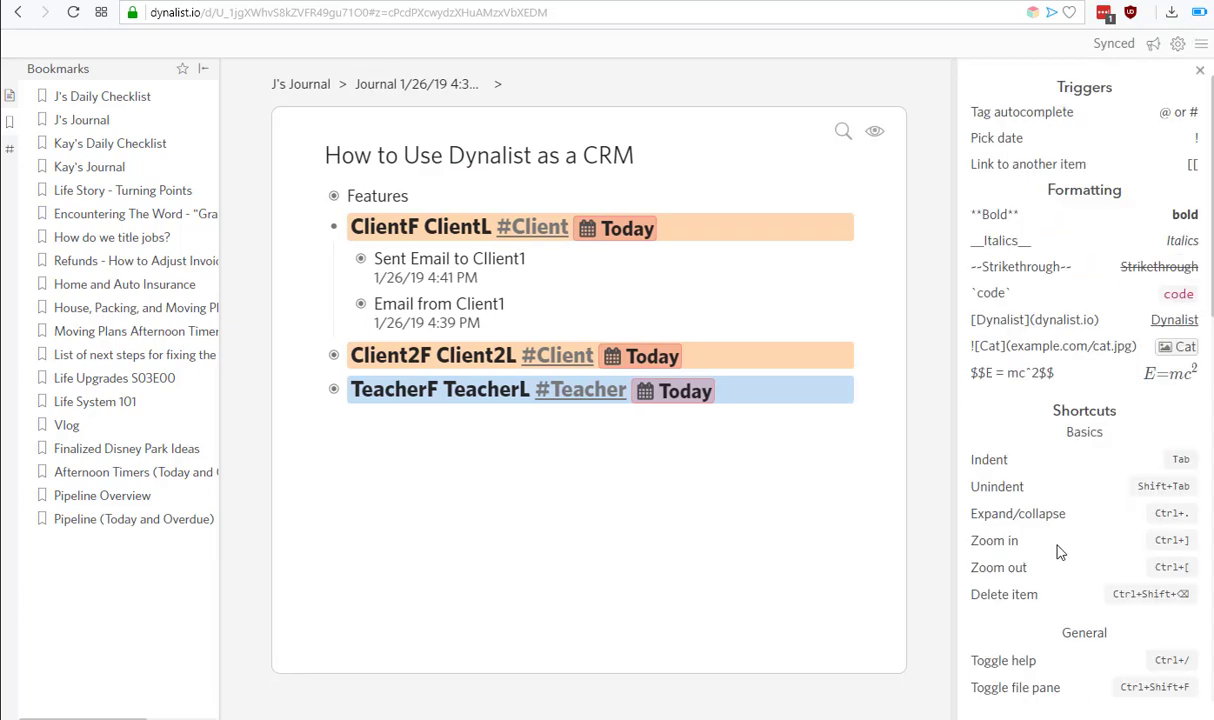
{"action": "scroll", "coordinate": [1060, 552], "scroll_direction": "down", "scroll_amount": 10}
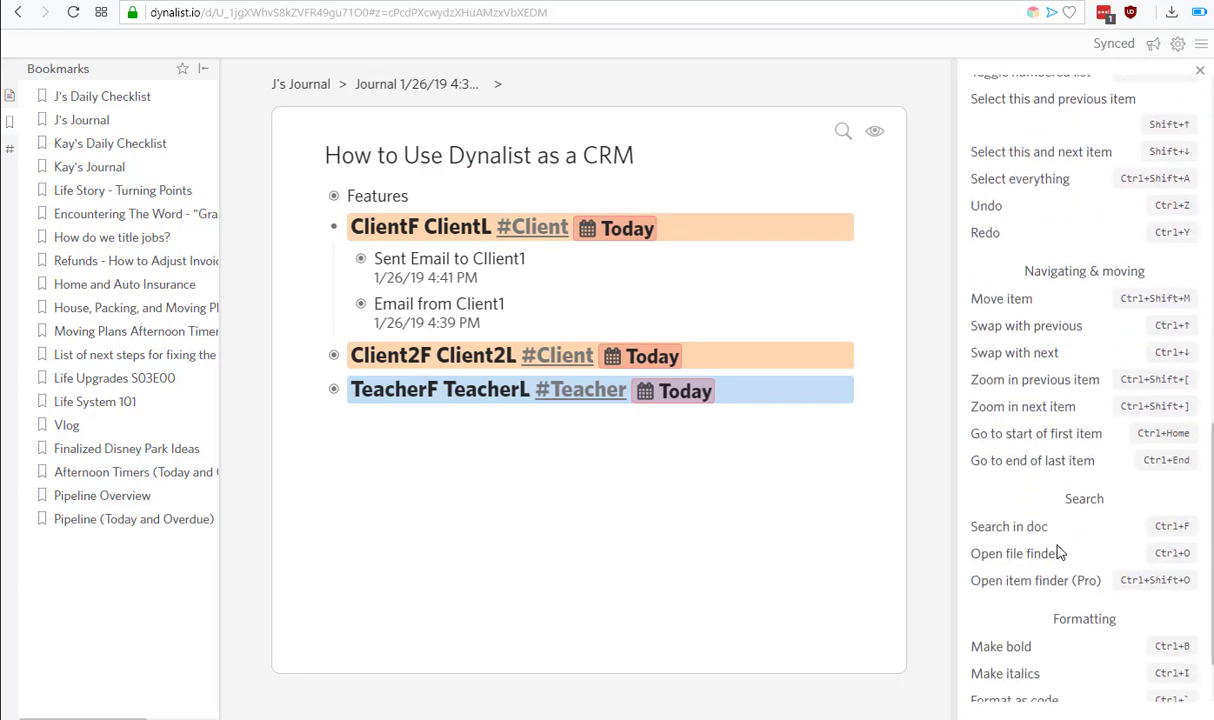
{"action": "scroll", "coordinate": [1059, 553], "scroll_direction": "up", "scroll_amount": 10}
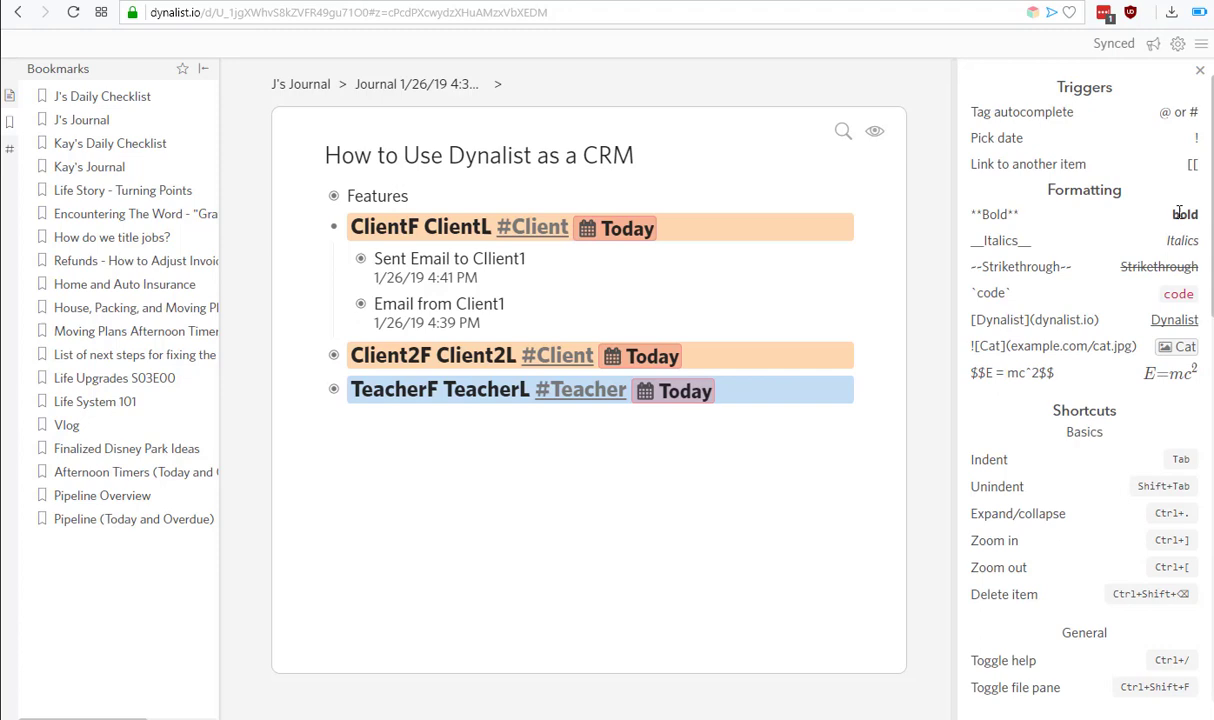
{"action": "scroll", "coordinate": [1079, 520], "scroll_direction": "down", "scroll_amount": 1}
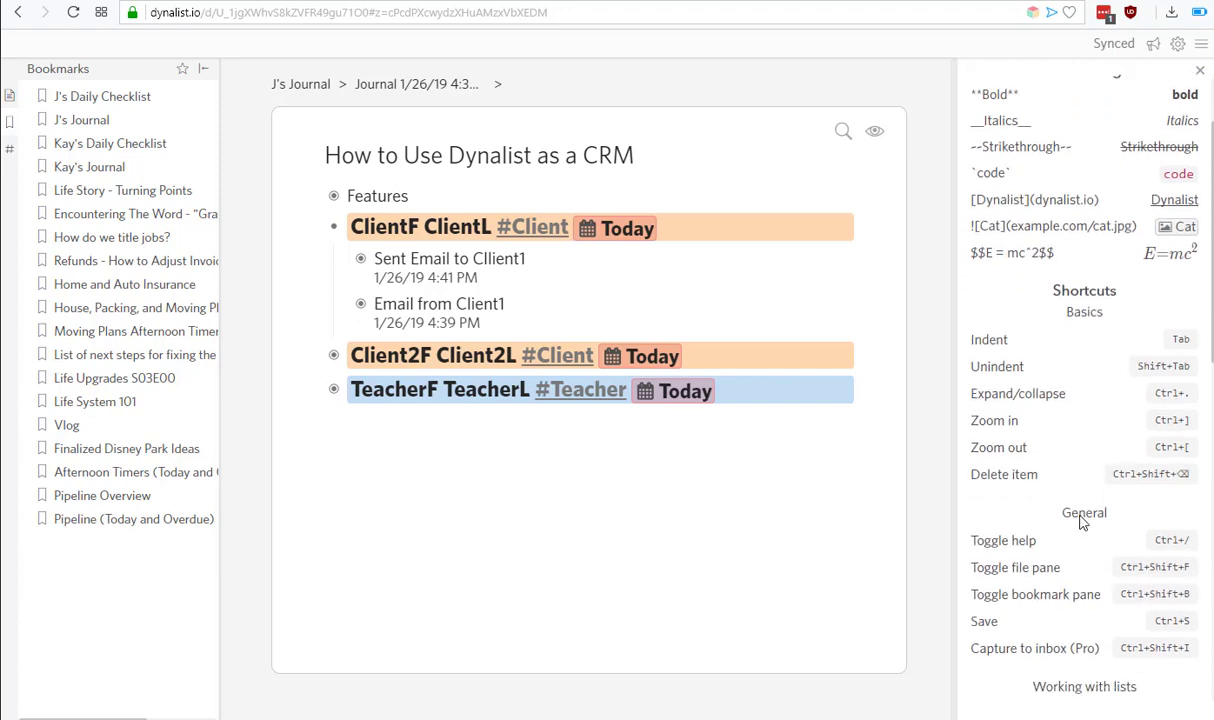
{"action": "scroll", "coordinate": [1081, 522], "scroll_direction": "down", "scroll_amount": 4}
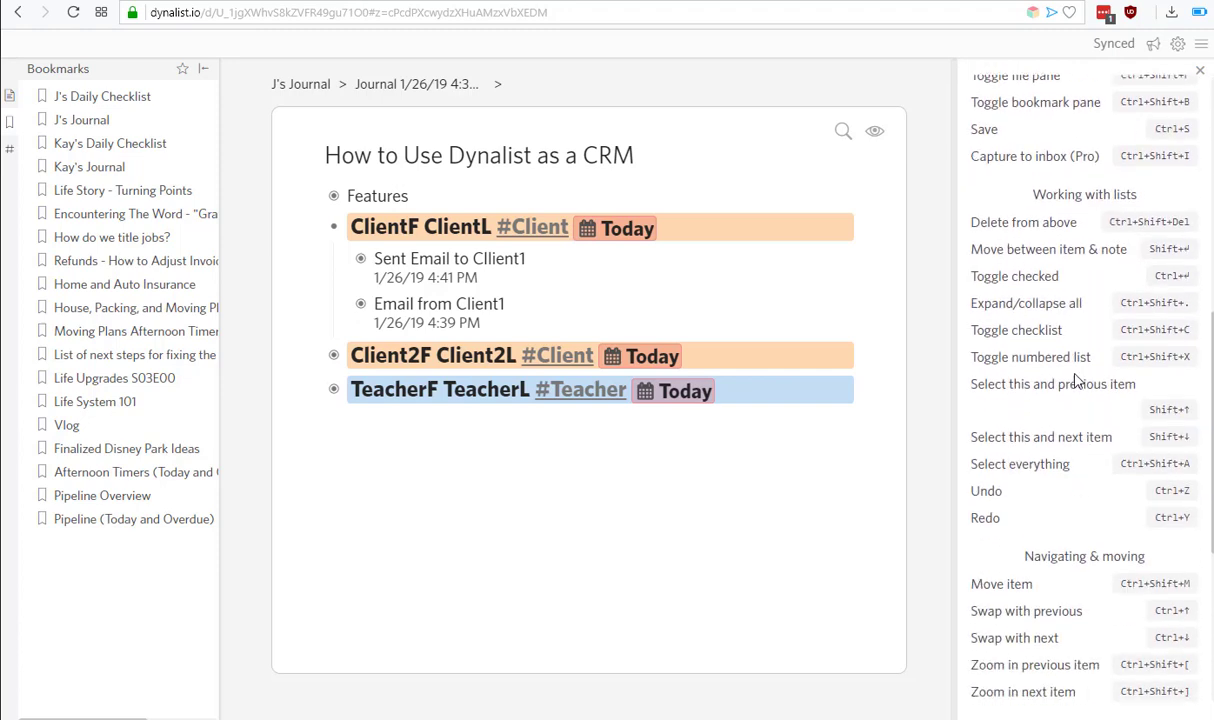
{"action": "left_click", "coordinate": [769, 224]}
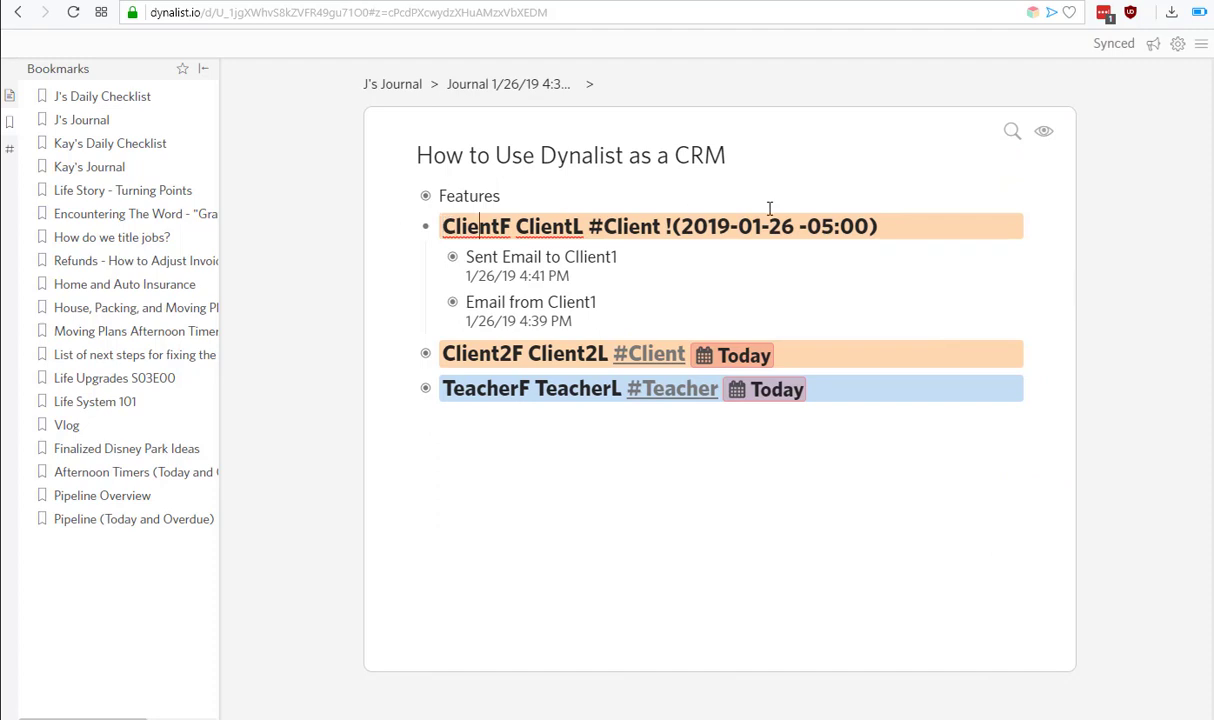
{"action": "key", "text": "Right"}
{"action": "key", "text": "Right"}
{"action": "key", "text": "Right"}
{"action": "key", "text": "Right"}
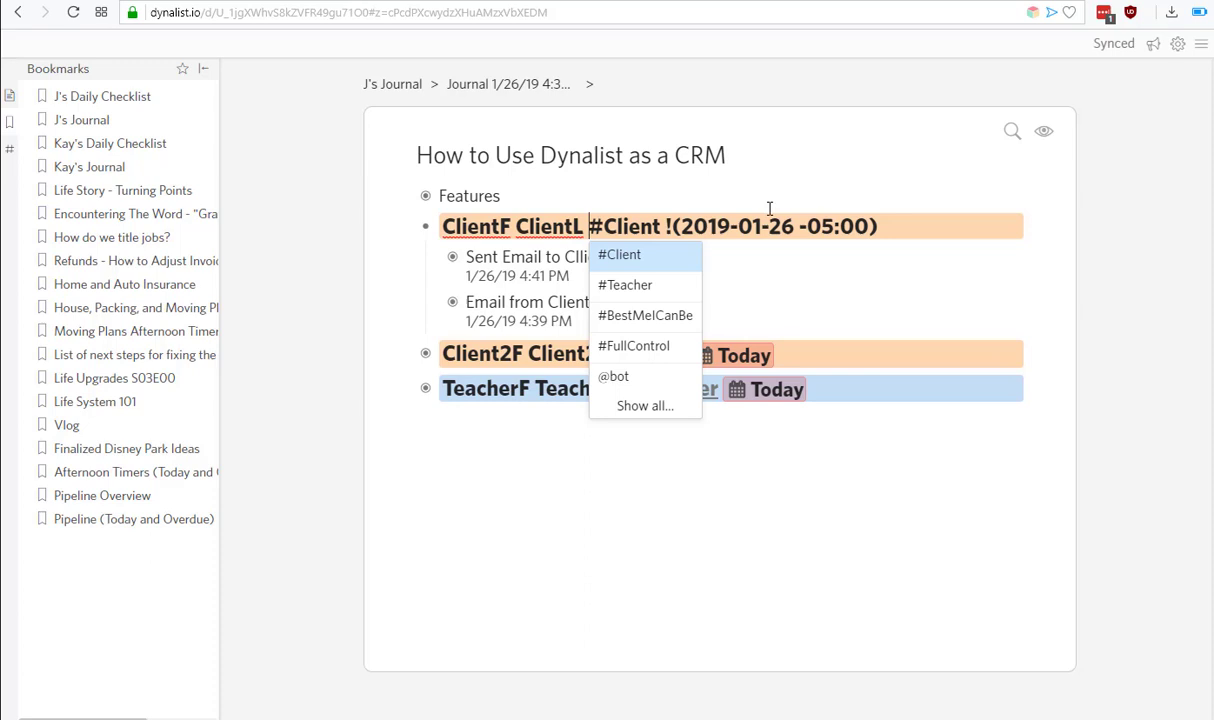
{"action": "key", "text": "Right"}
{"action": "key", "text": "Right"}
{"action": "key", "text": "Right"}
{"action": "key", "text": "Right"}
{"action": "key", "text": "Right"}
{"action": "key", "text": "Right"}
{"action": "key", "text": "Right"}
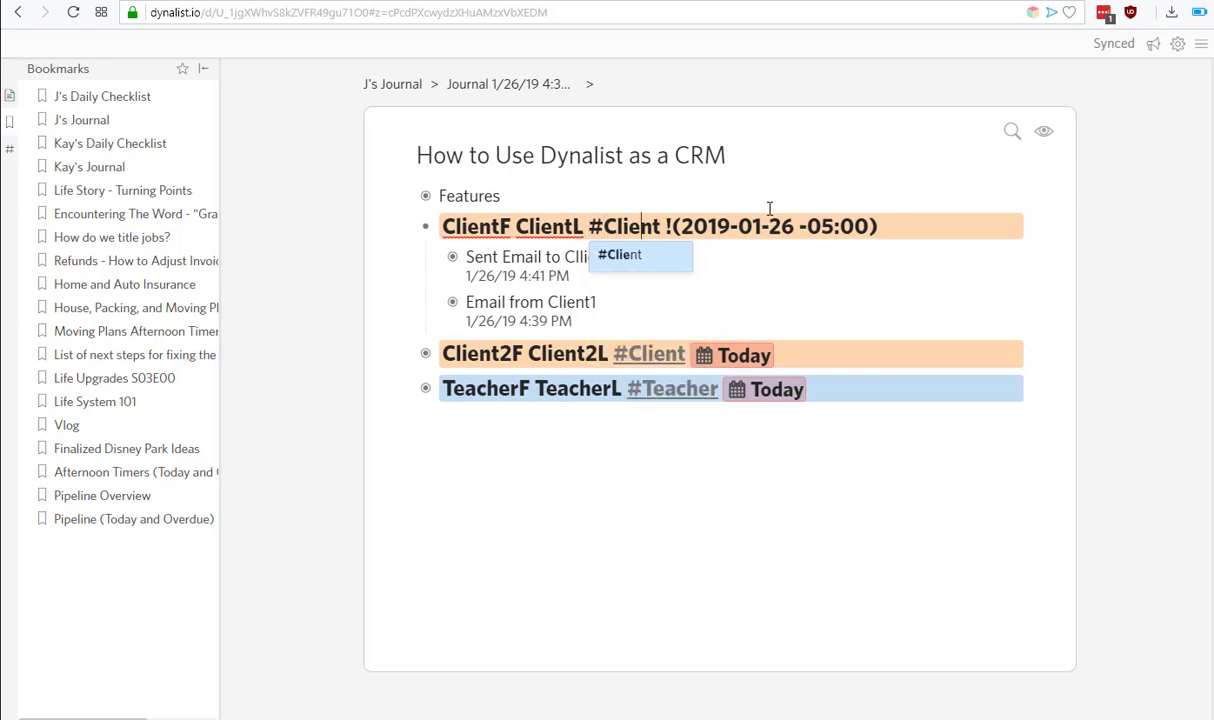
{"action": "key", "text": "Right"}
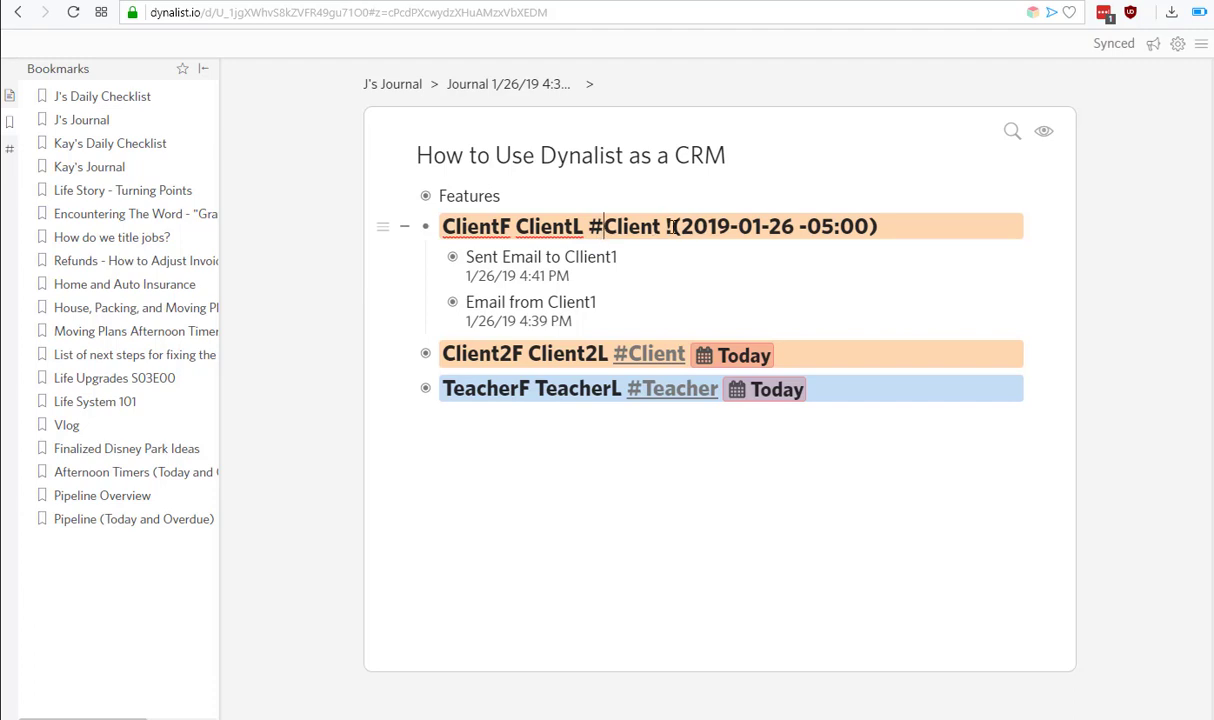
Search the document for #Client and bookmark that search.
{"action": "left_click", "coordinate": [1012, 131]}
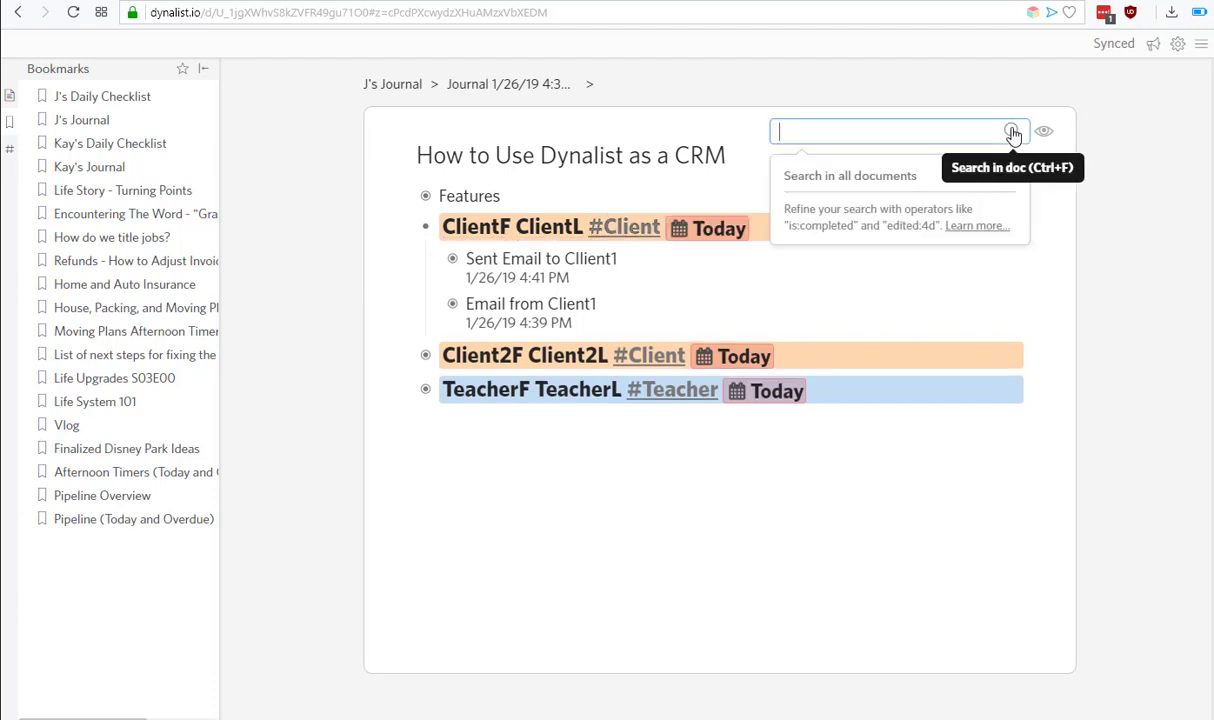
{"action": "type", "text": "#Client"}
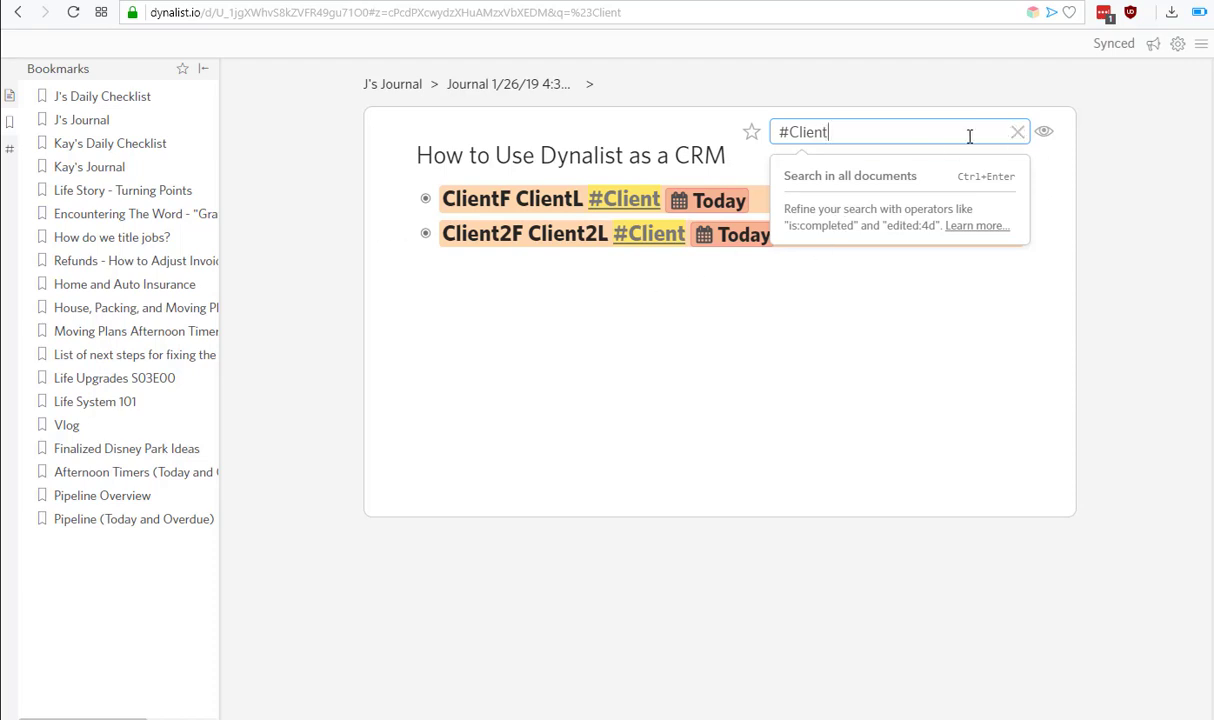
{"action": "left_click", "coordinate": [752, 134]}
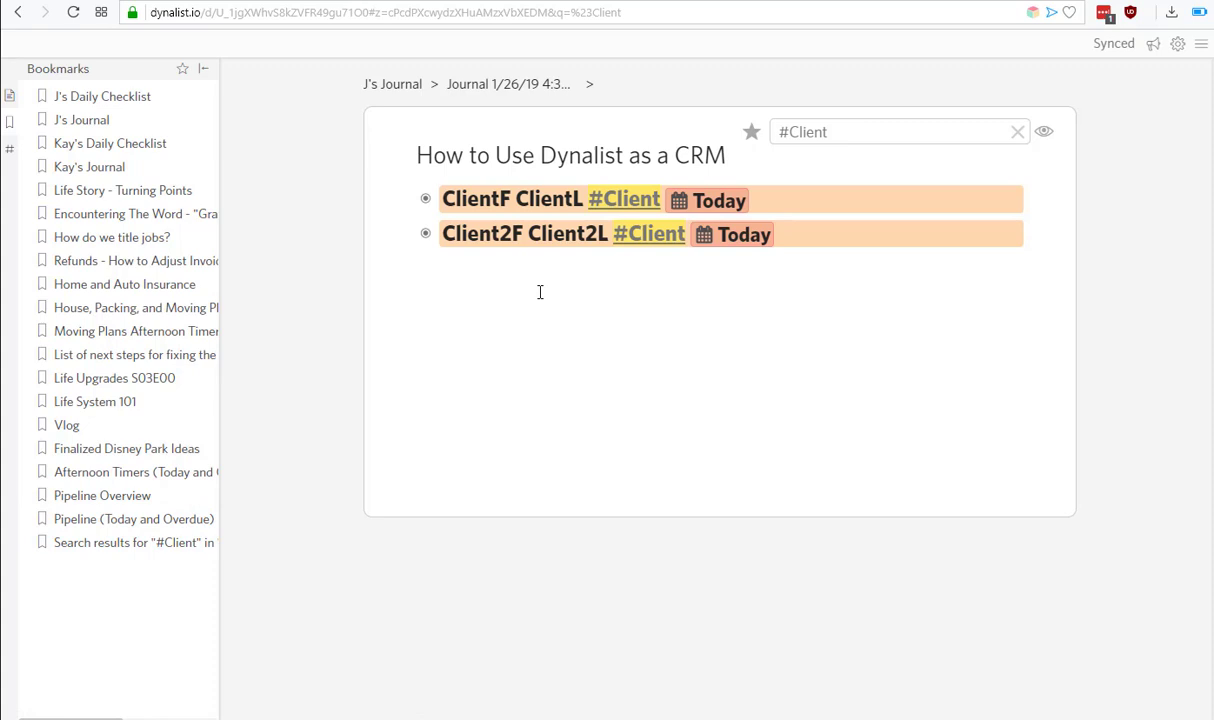
Change the query to #Teach and bookmark that search as well.
{"action": "left_click", "coordinate": [821, 125]}
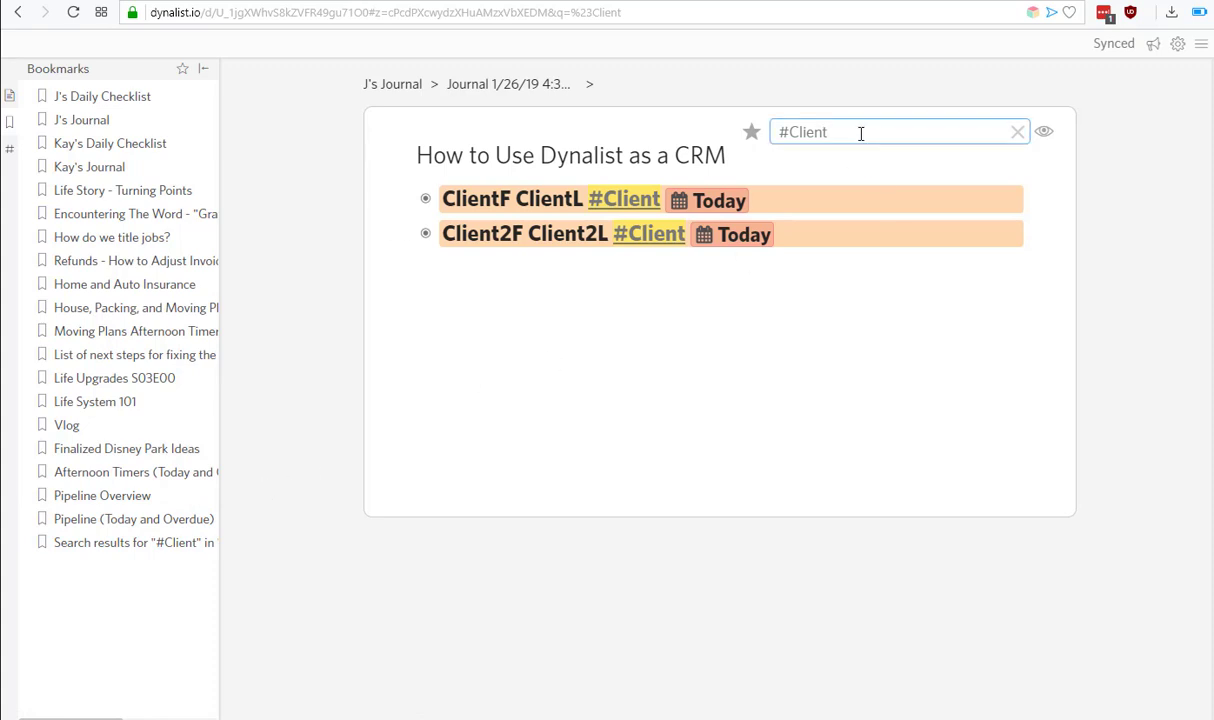
{"action": "double_click", "coordinate": [798, 132]}
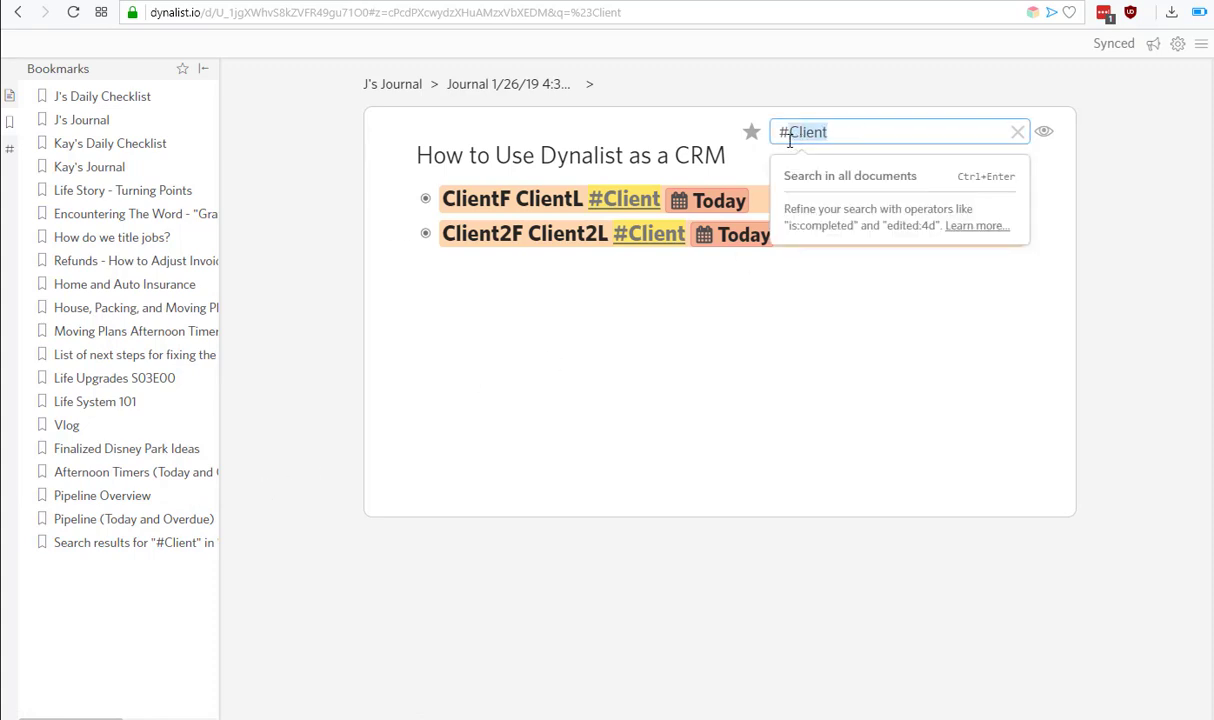
{"action": "type", "text": "Teach"}
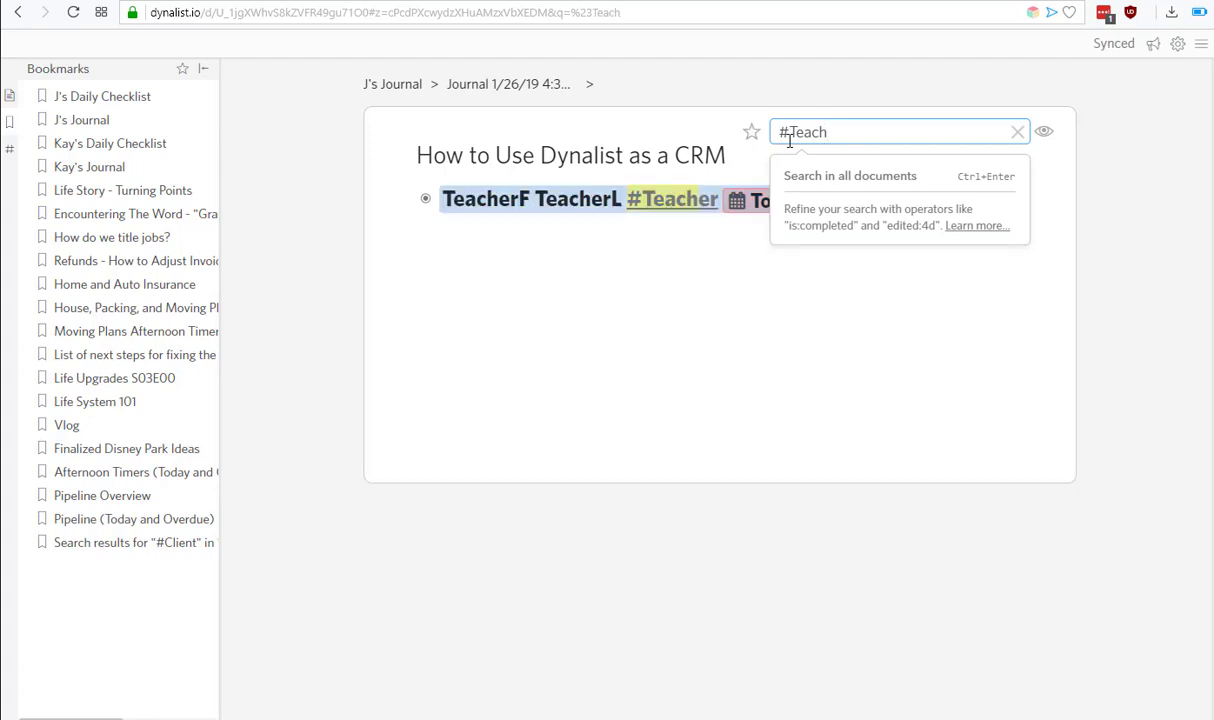
{"action": "left_click", "coordinate": [112, 543]}
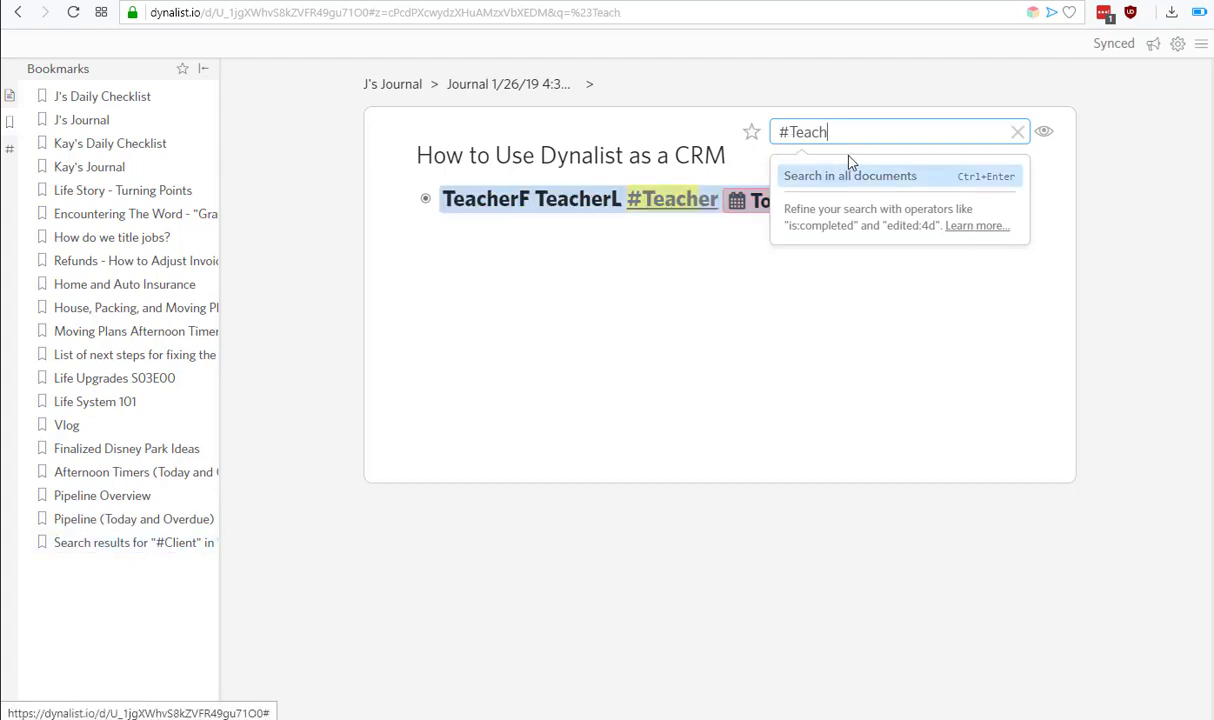
{"action": "left_click", "coordinate": [752, 133]}
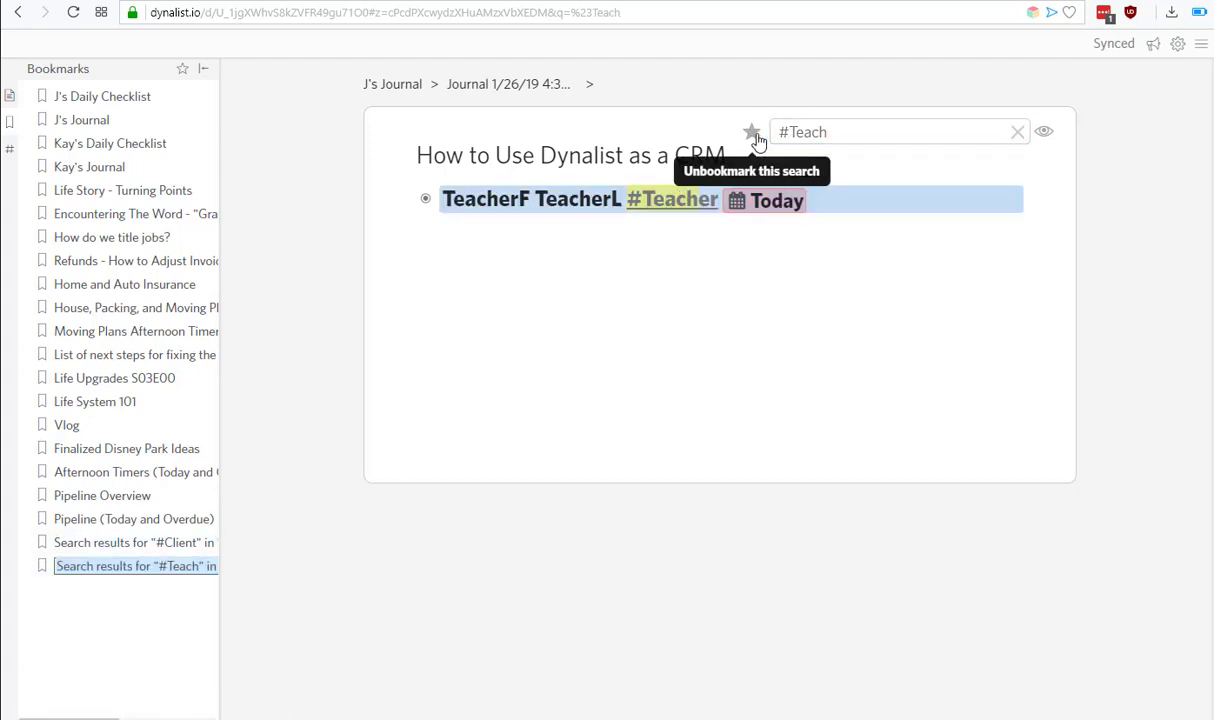
Switch between the saved #Client and #Teach searches, ending on #Teach.
{"action": "left_click", "coordinate": [156, 548]}
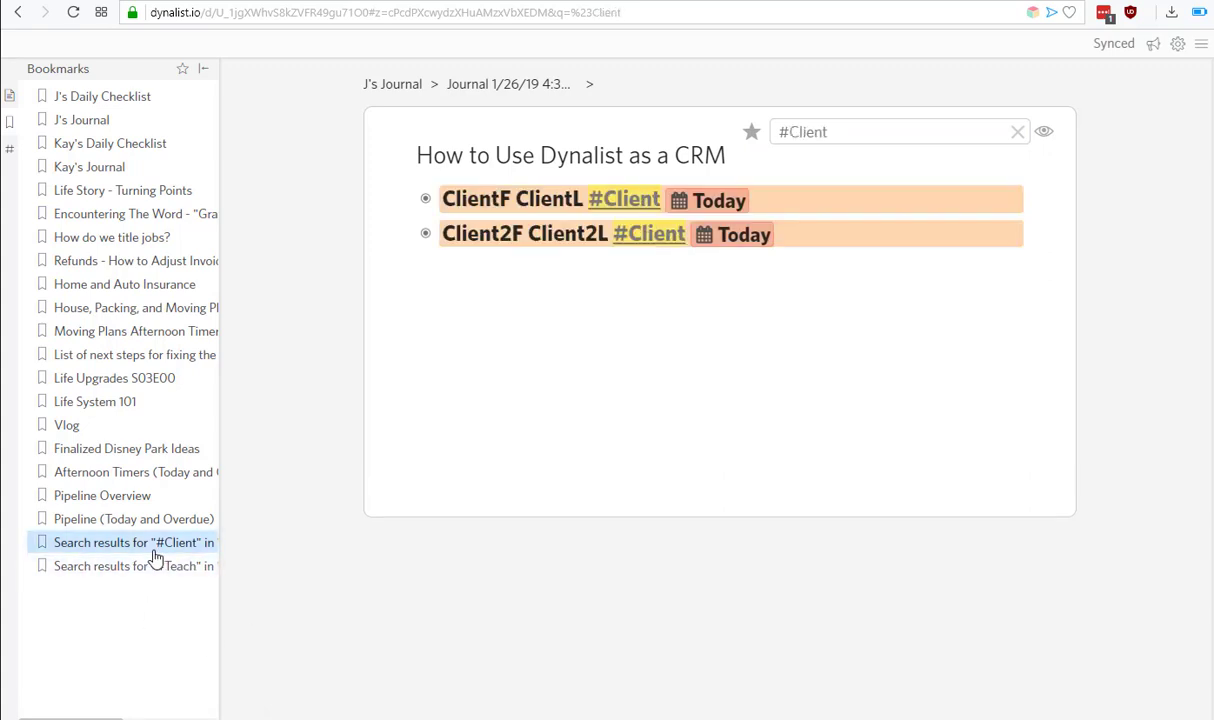
{"action": "left_click", "coordinate": [150, 566]}
{"action": "left_click", "coordinate": [147, 545]}
{"action": "left_click", "coordinate": [143, 566]}
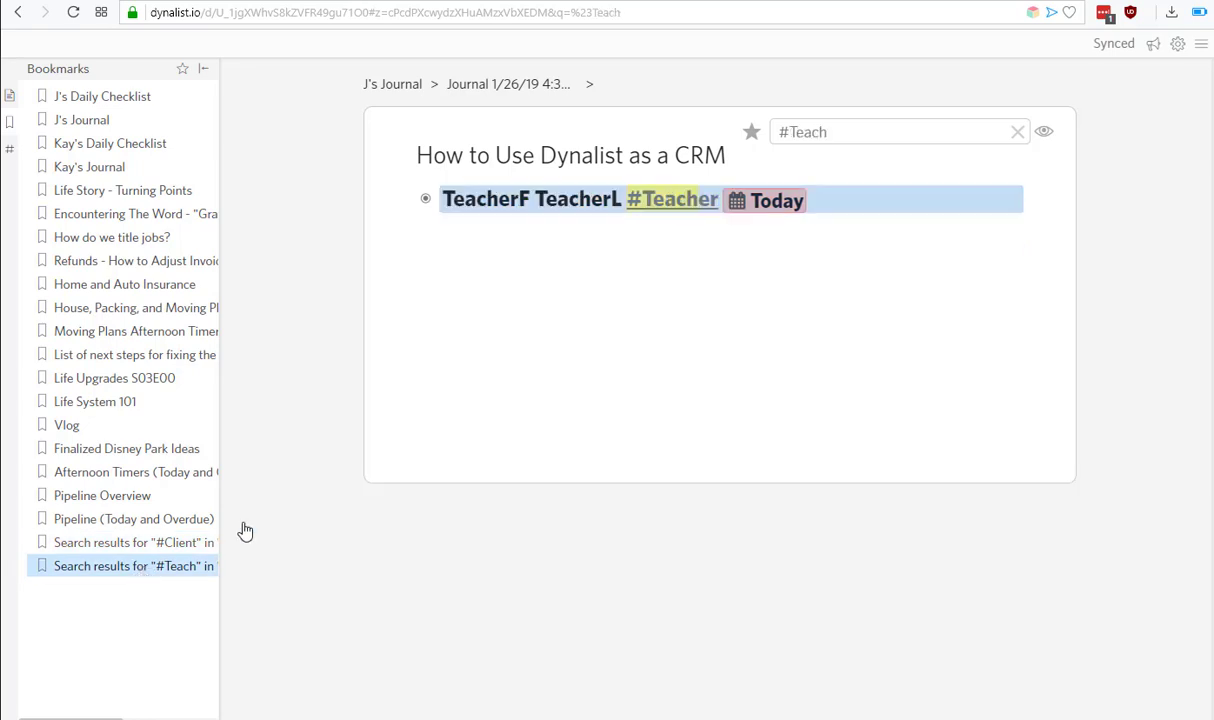
{"action": "left_click", "coordinate": [859, 131]}
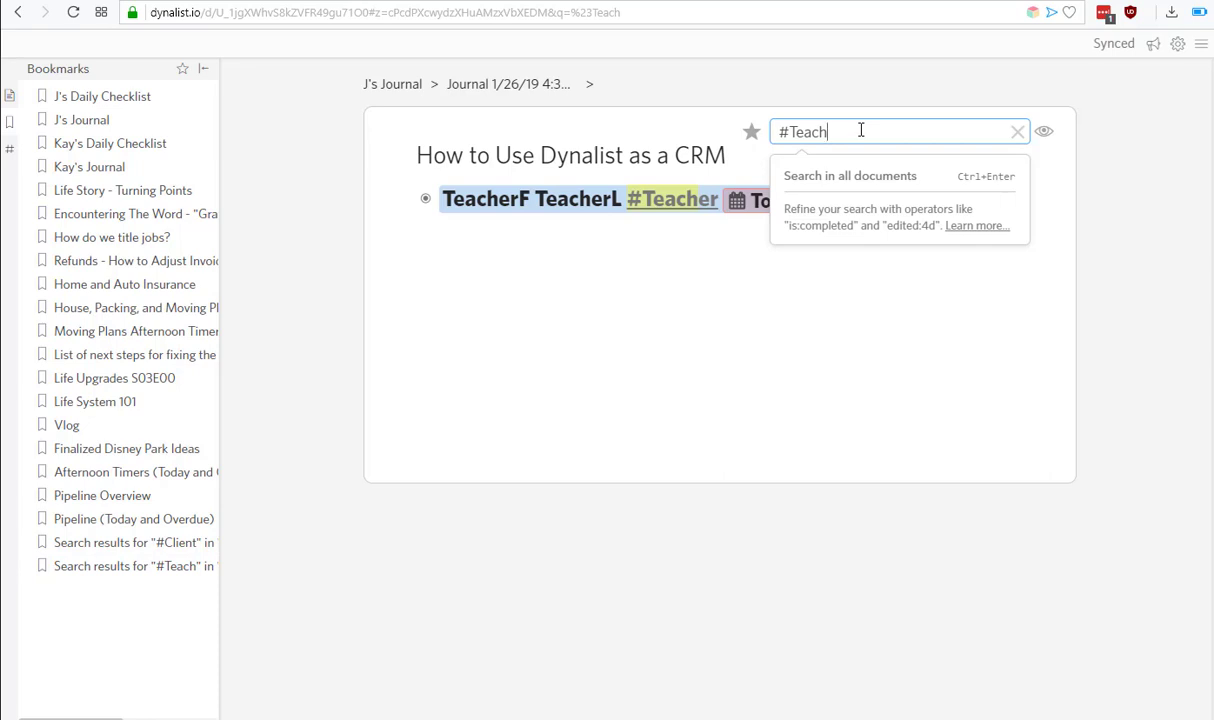
Replace the query with a 'within: today OR within: -99d' due-date search.
{"action": "key", "text": "ctrl+a"}
{"action": "type", "text": "within: today OR within: -99d"}
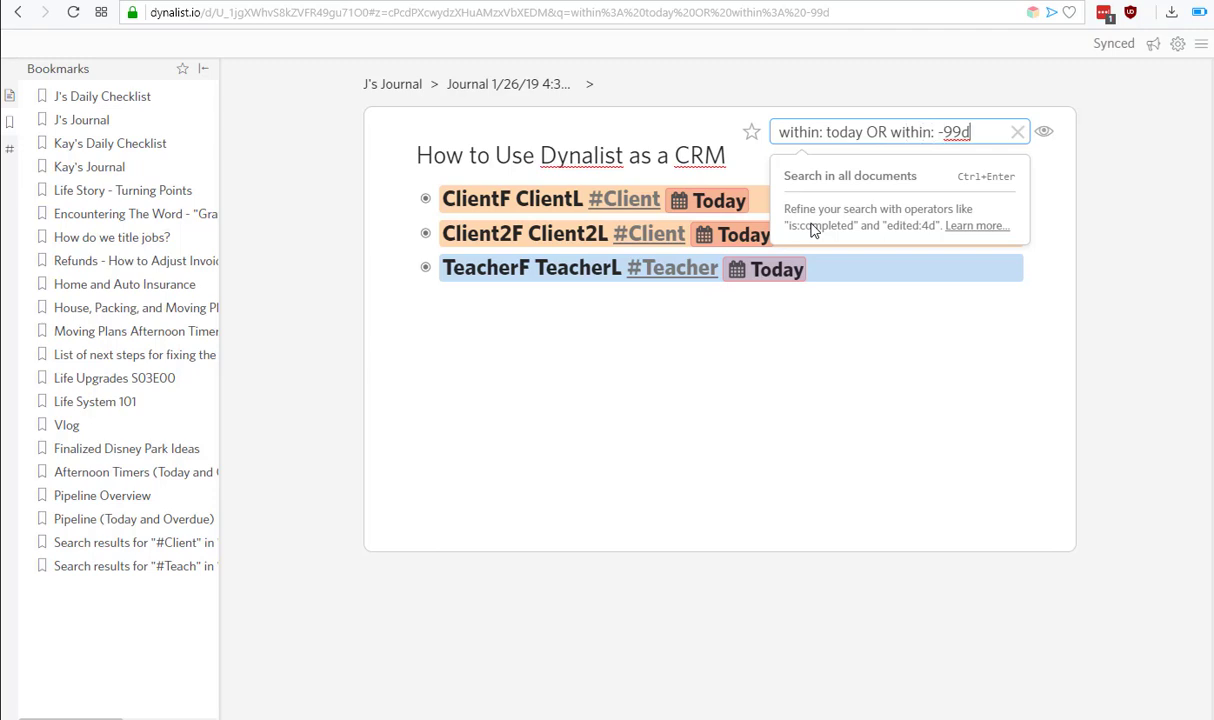
{"action": "left_click", "coordinate": [707, 360]}
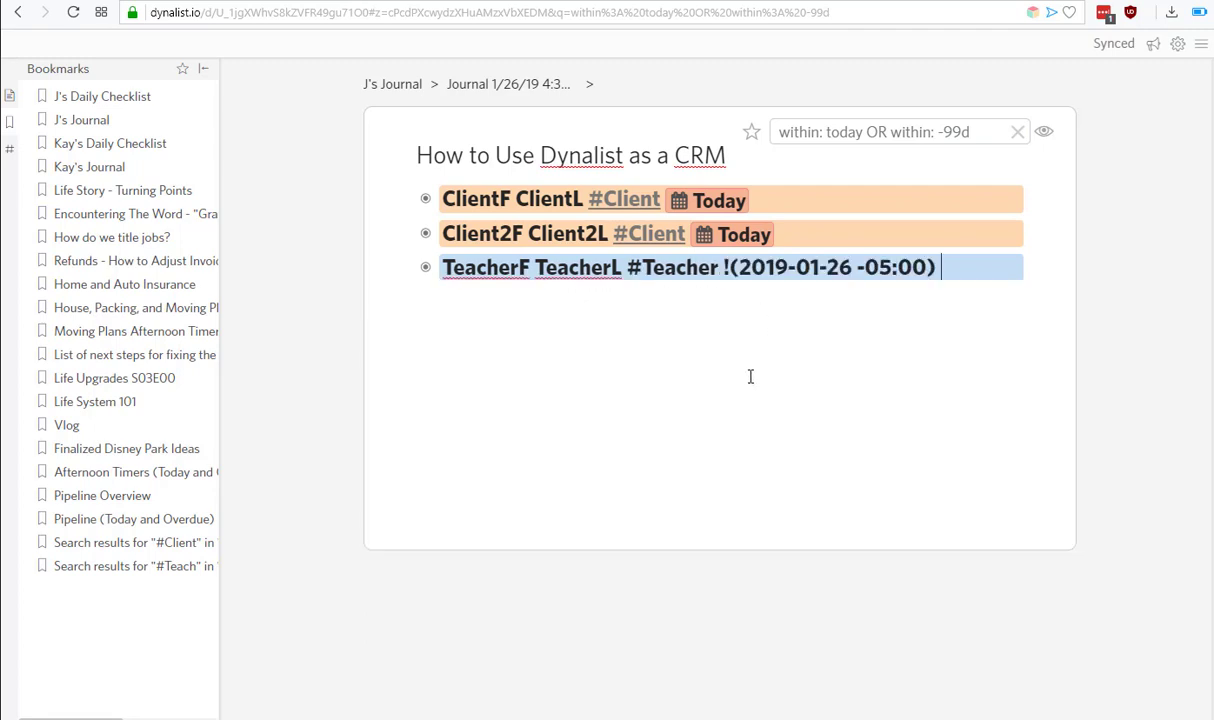
Move Client2F's due date a few days later, to 4 days out, and refresh the results.
{"action": "left_click", "coordinate": [731, 234]}
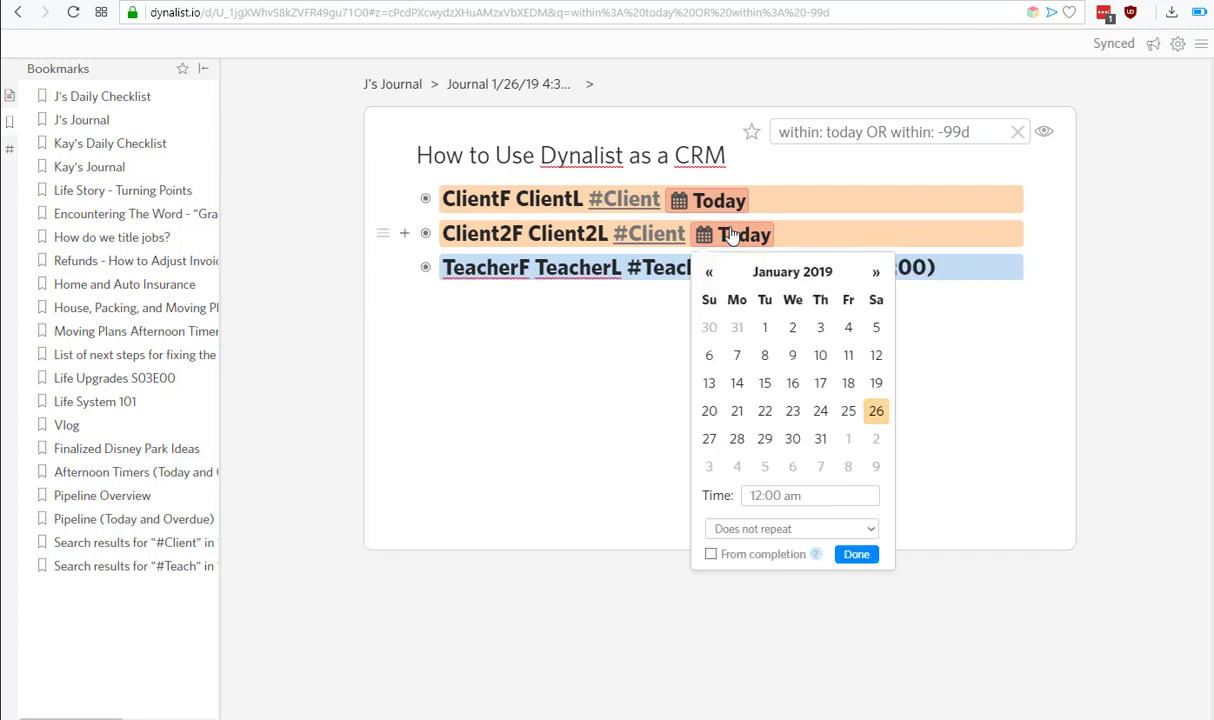
{"action": "key", "text": "Right"}
{"action": "key", "text": "Right"}
{"action": "key", "text": "Right"}
{"action": "key", "text": "Right"}
{"action": "key", "text": "Return"}
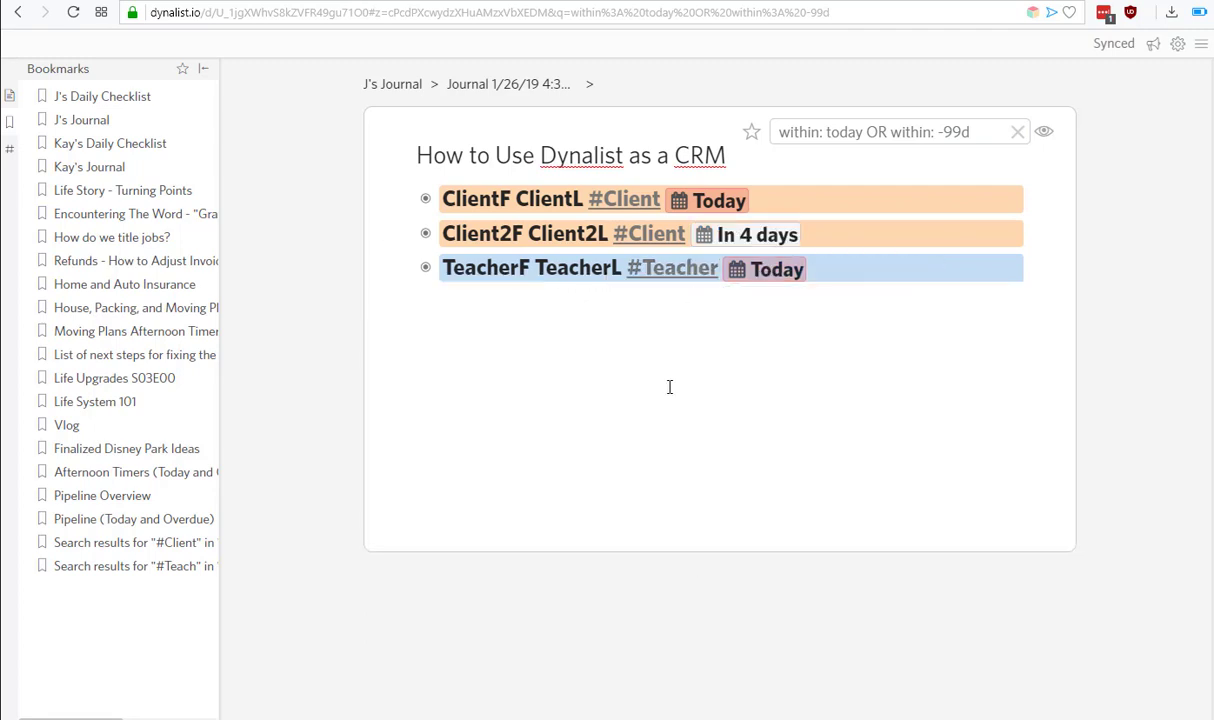
{"action": "left_click", "coordinate": [726, 363]}
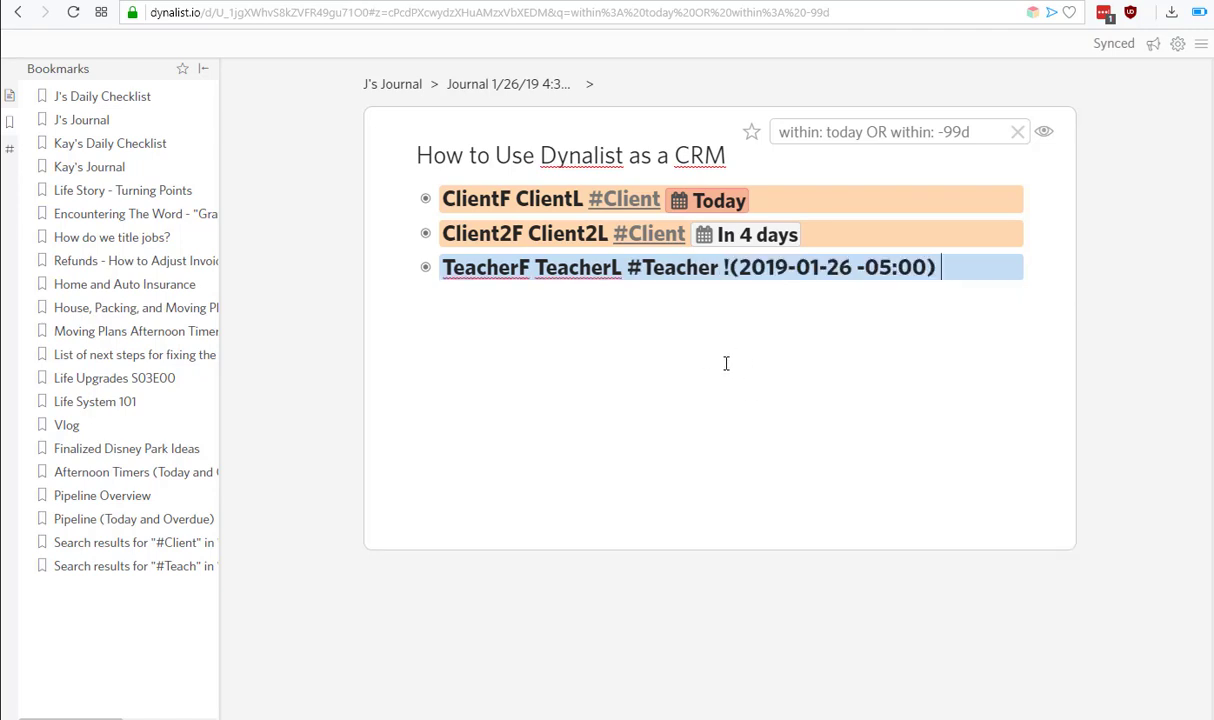
{"action": "left_click", "coordinate": [848, 131]}
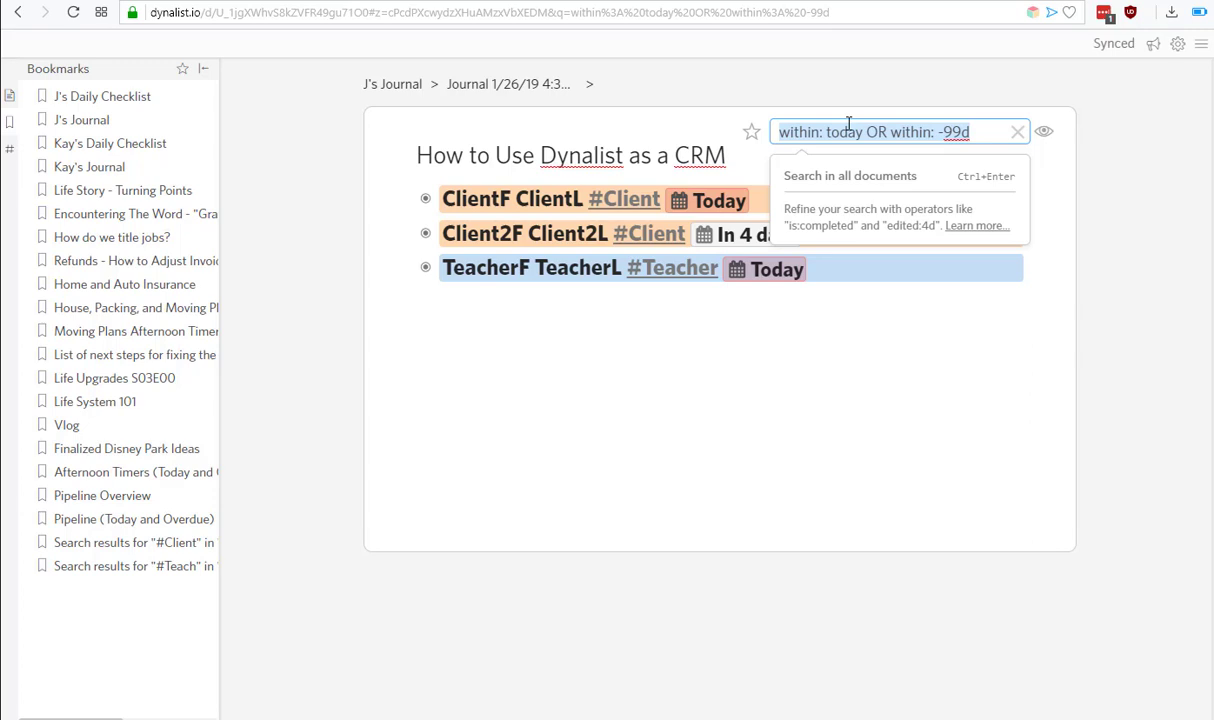
{"action": "key", "text": "End"}
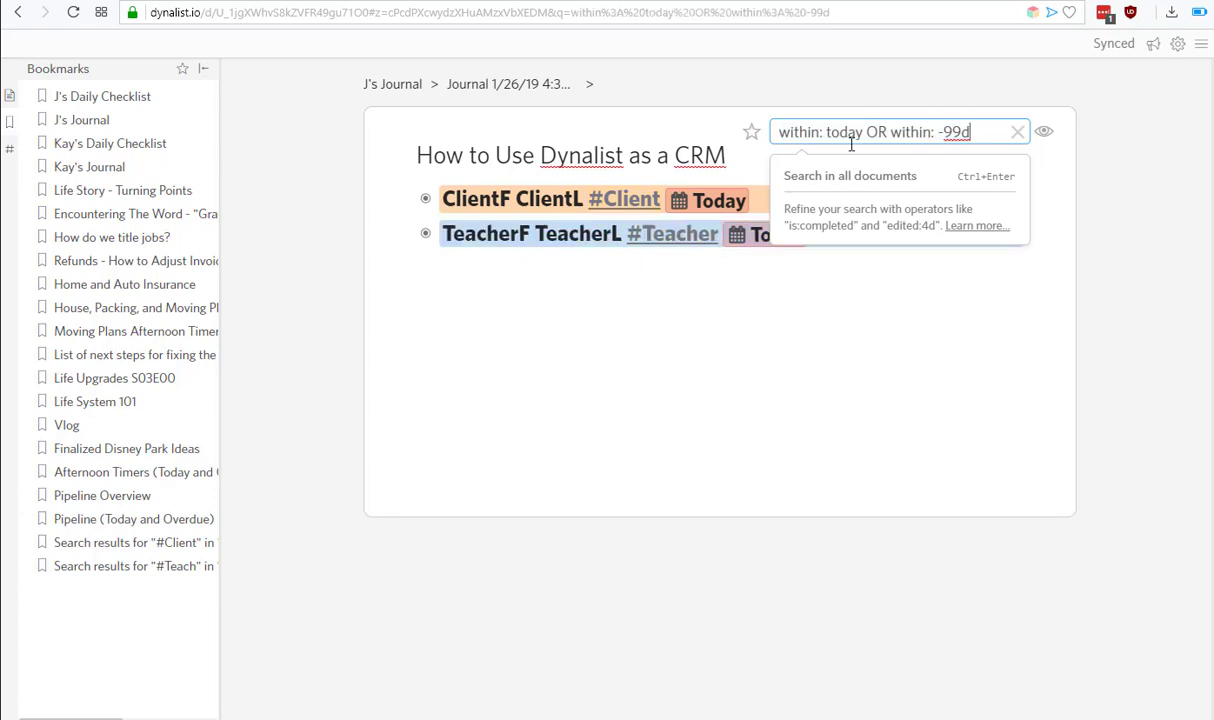
Finish editing TeacherF and delete the search query to show every contact.
{"action": "left_click", "coordinate": [834, 374]}
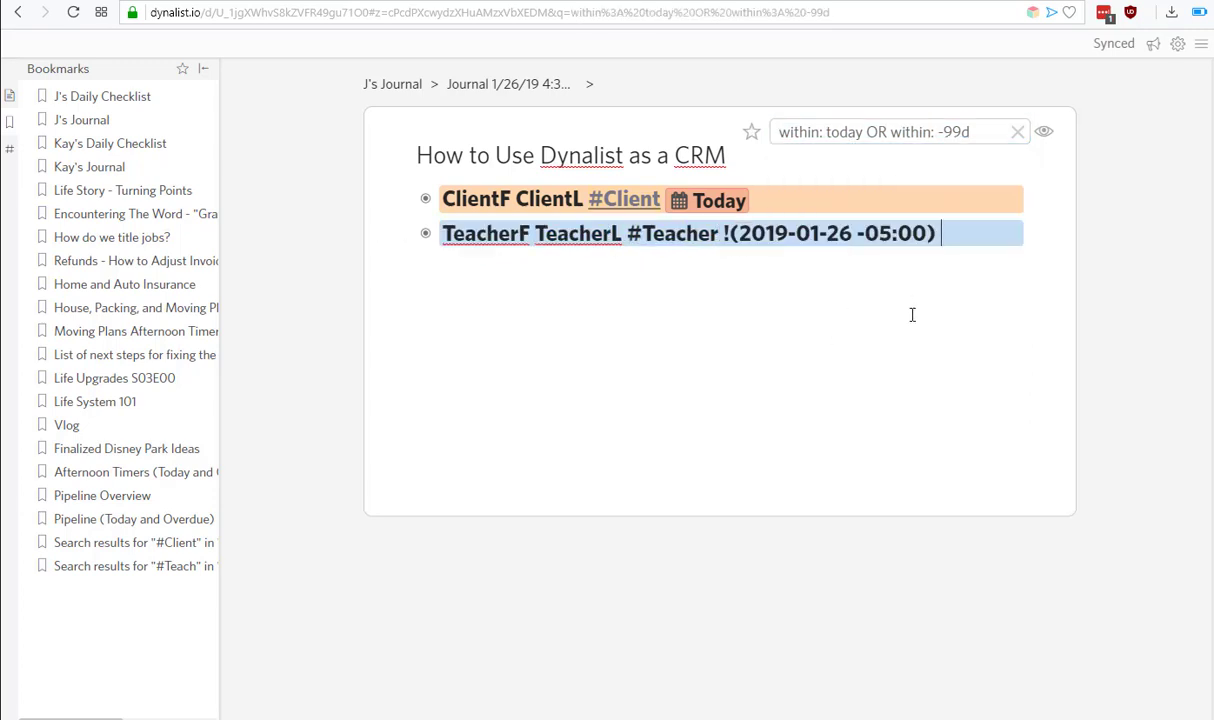
{"action": "key", "text": "Escape"}
{"action": "left_click", "coordinate": [562, 160]}
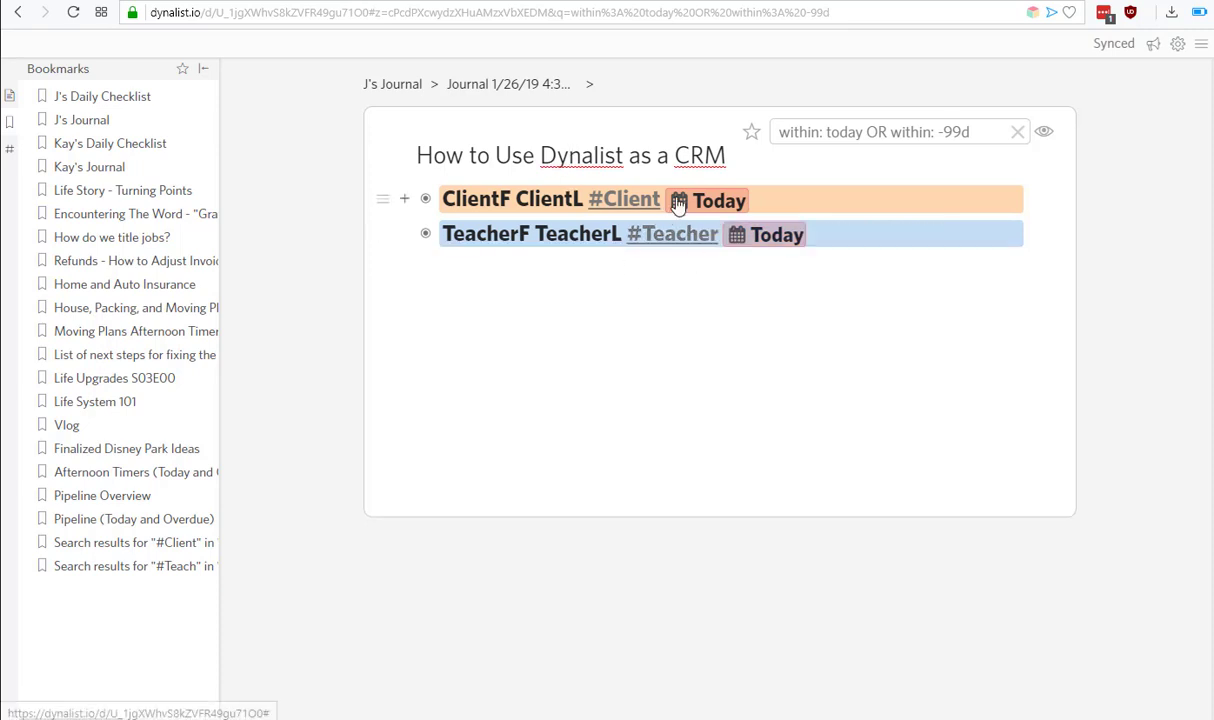
{"action": "left_click_drag", "start_coordinate": [968, 128], "coordinate": [748, 148]}
{"action": "key", "text": "BackSpace"}
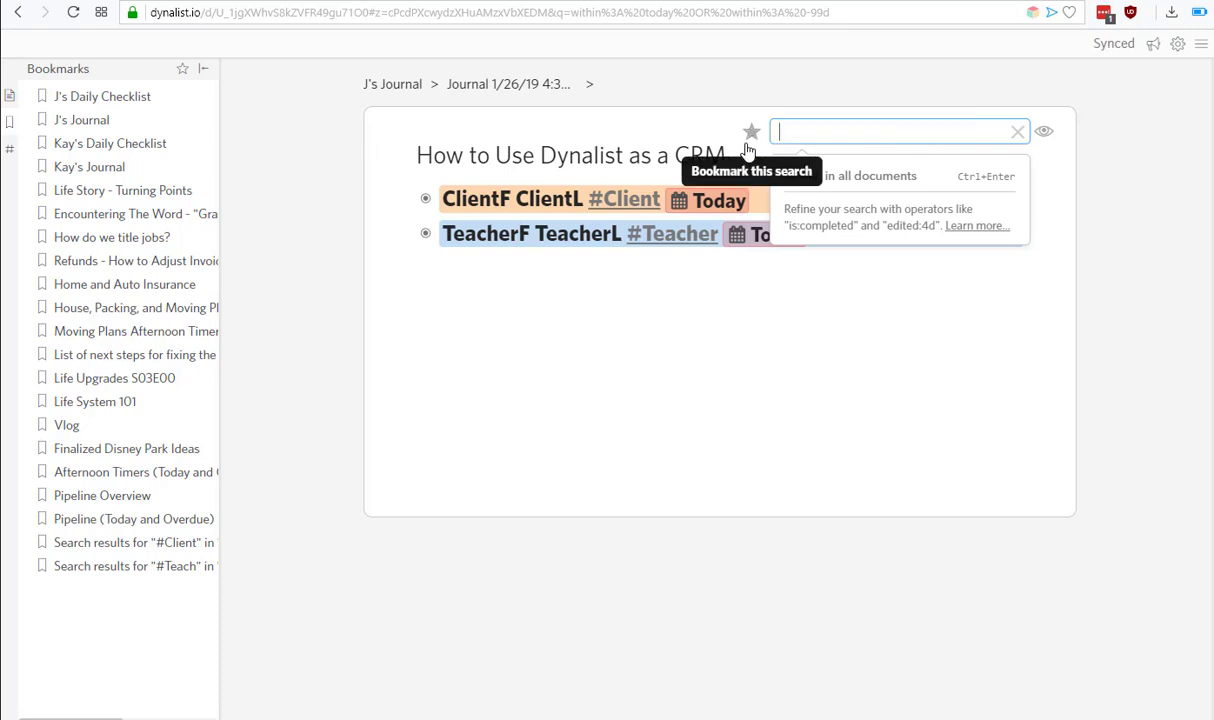
Expand ClientF plus its Email from Client1 and Sent Email to Cllient1 items.
{"action": "left_click", "coordinate": [686, 529]}
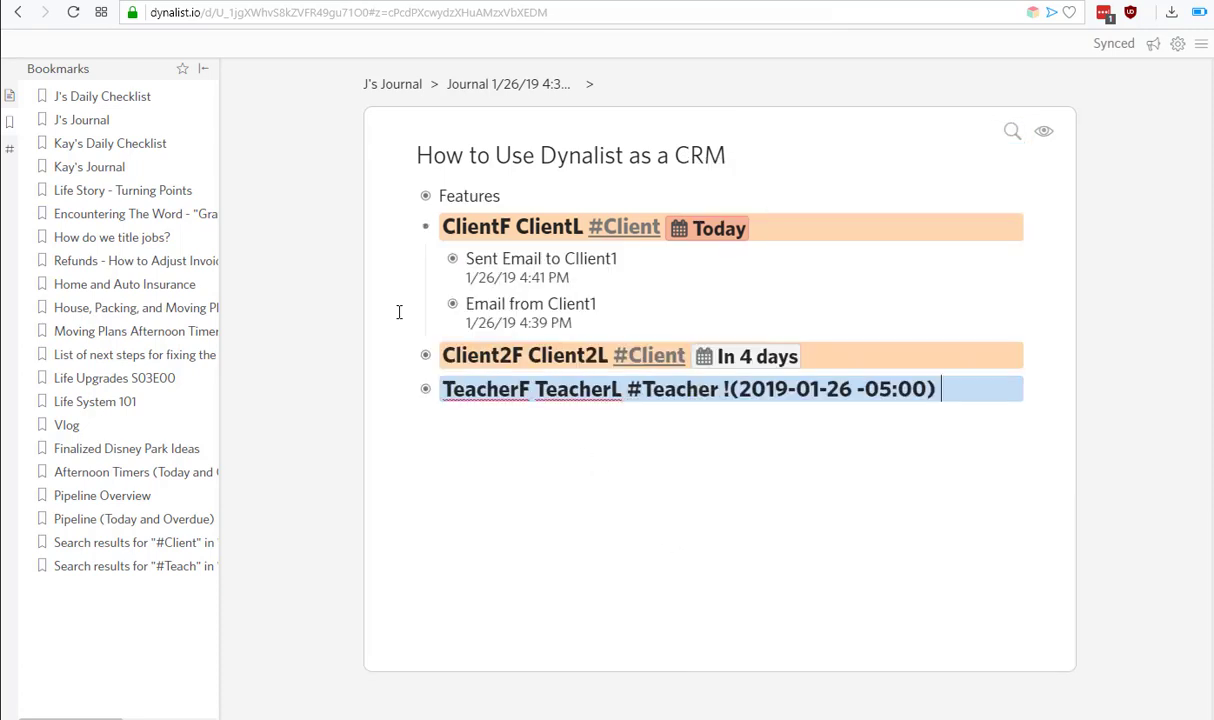
{"action": "left_click", "coordinate": [405, 229]}
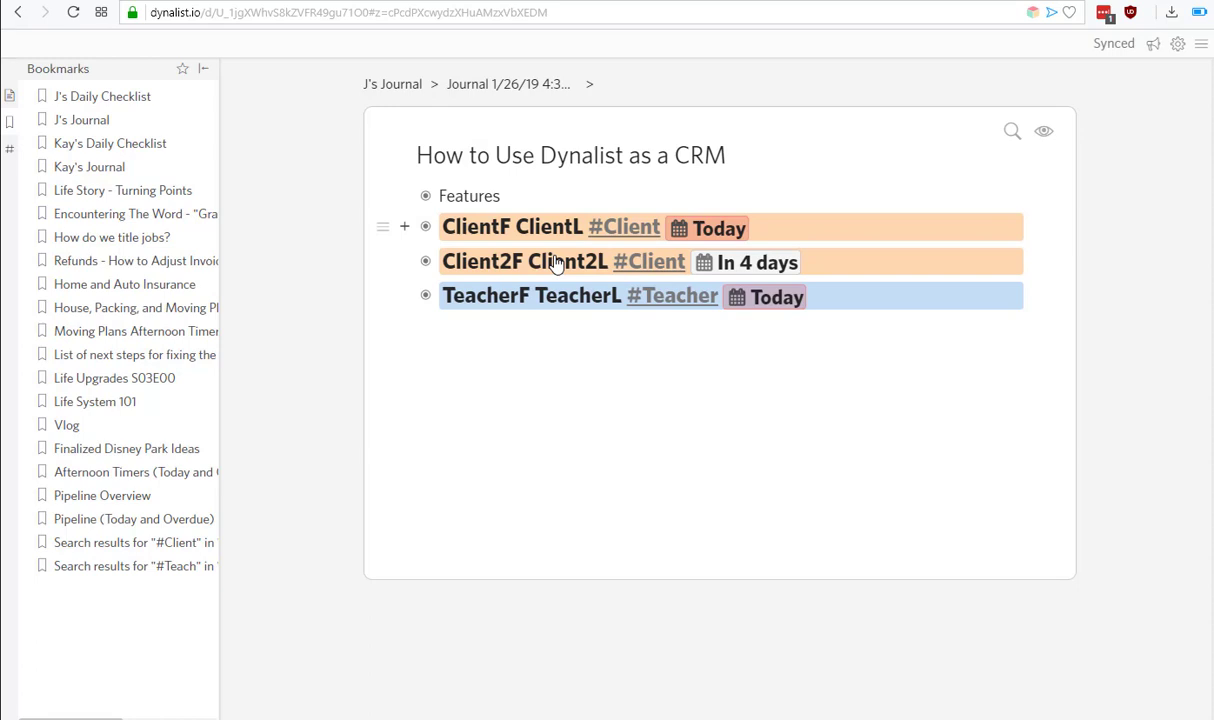
{"action": "left_click", "coordinate": [405, 229]}
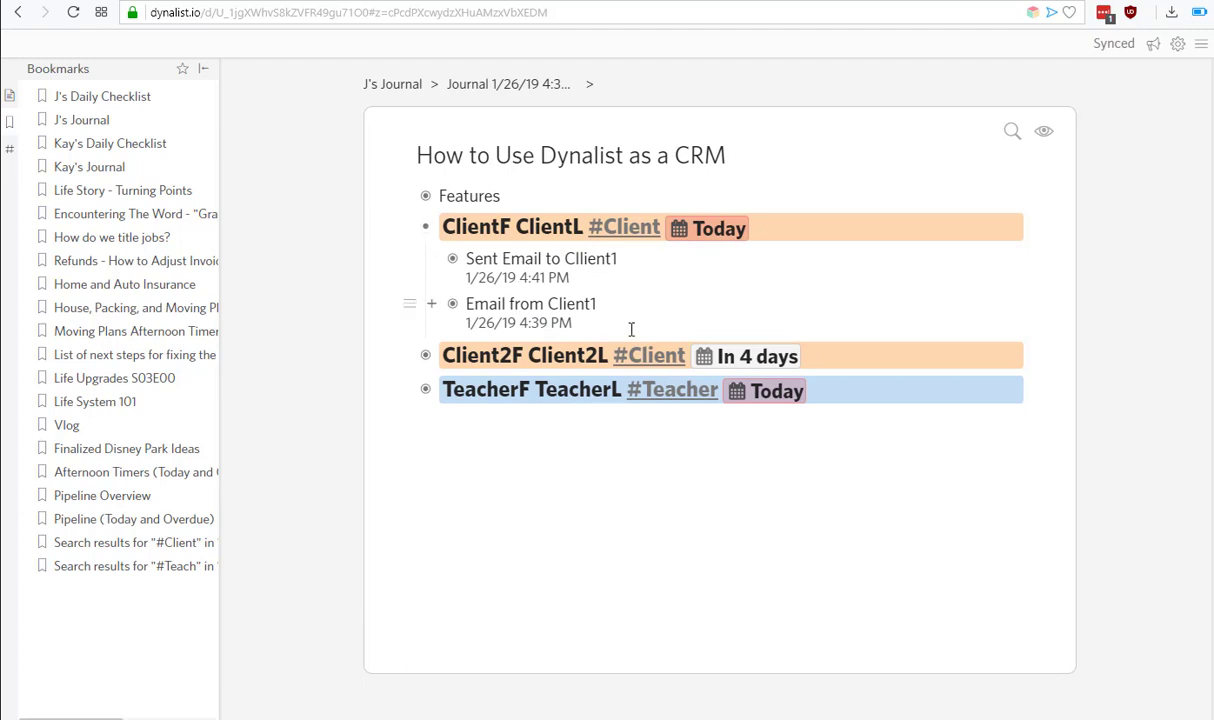
{"action": "left_click", "coordinate": [429, 306]}
{"action": "left_click", "coordinate": [430, 261]}
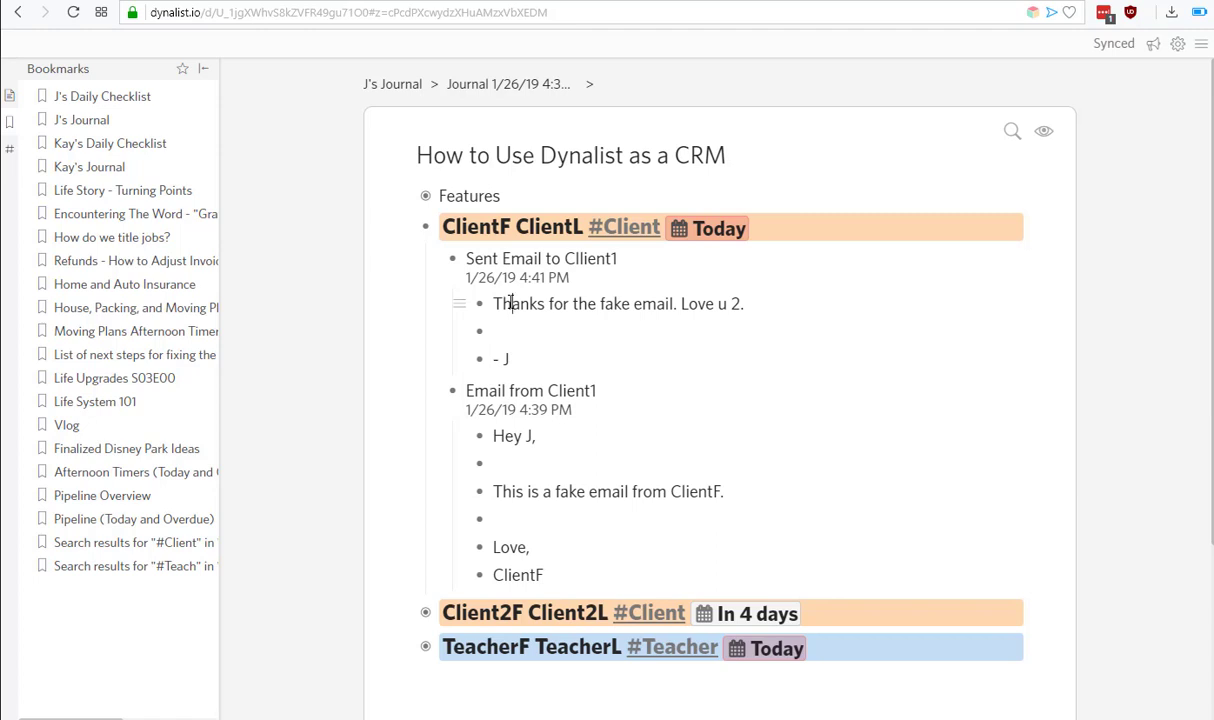
Select the received email's six lines, deselect them, and return to the ClientF line.
{"action": "left_click", "coordinate": [510, 303]}
{"action": "left_click_drag", "start_coordinate": [498, 436], "coordinate": [522, 572]}
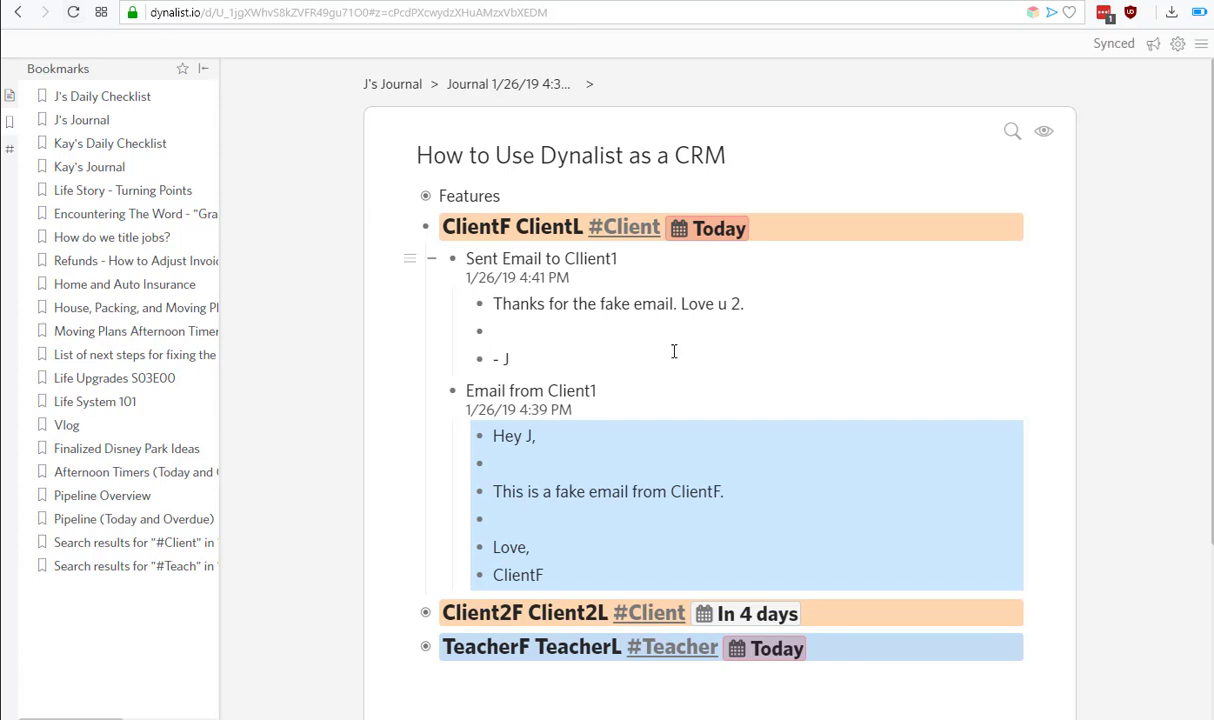
{"action": "left_click", "coordinate": [553, 490]}
{"action": "left_click_drag", "start_coordinate": [513, 428], "coordinate": [538, 573]}
{"action": "left_click", "coordinate": [532, 396]}
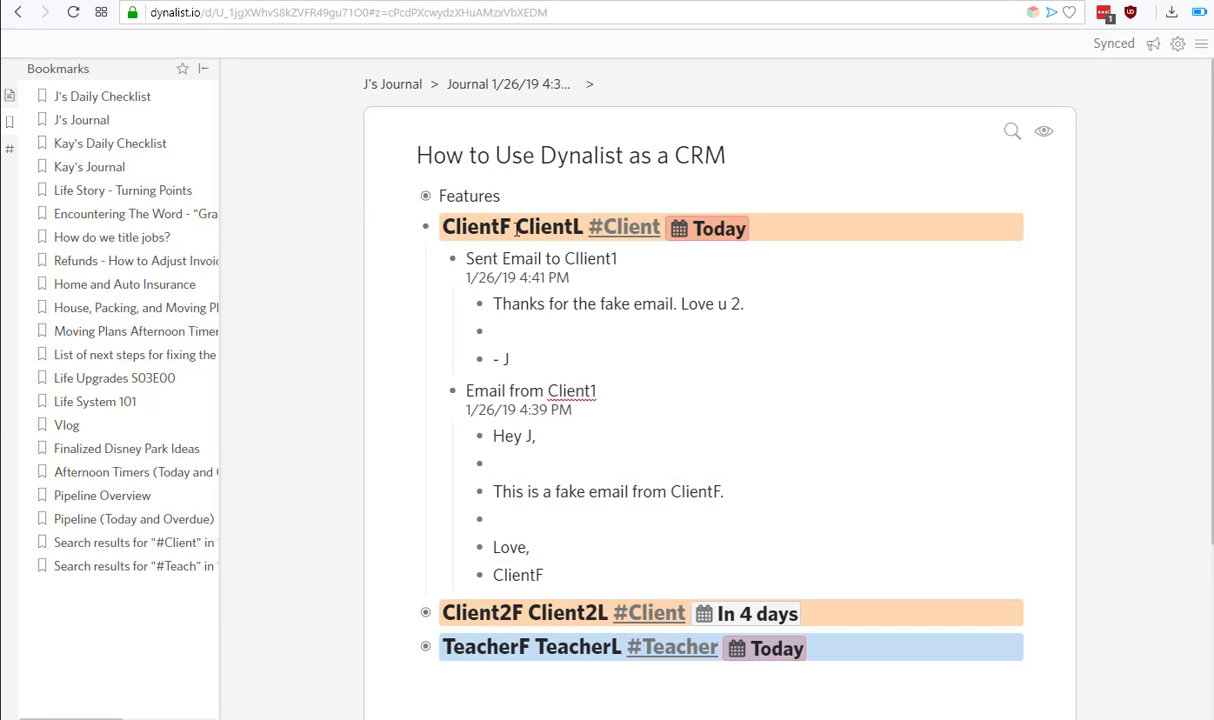
{"action": "left_click", "coordinate": [810, 228]}
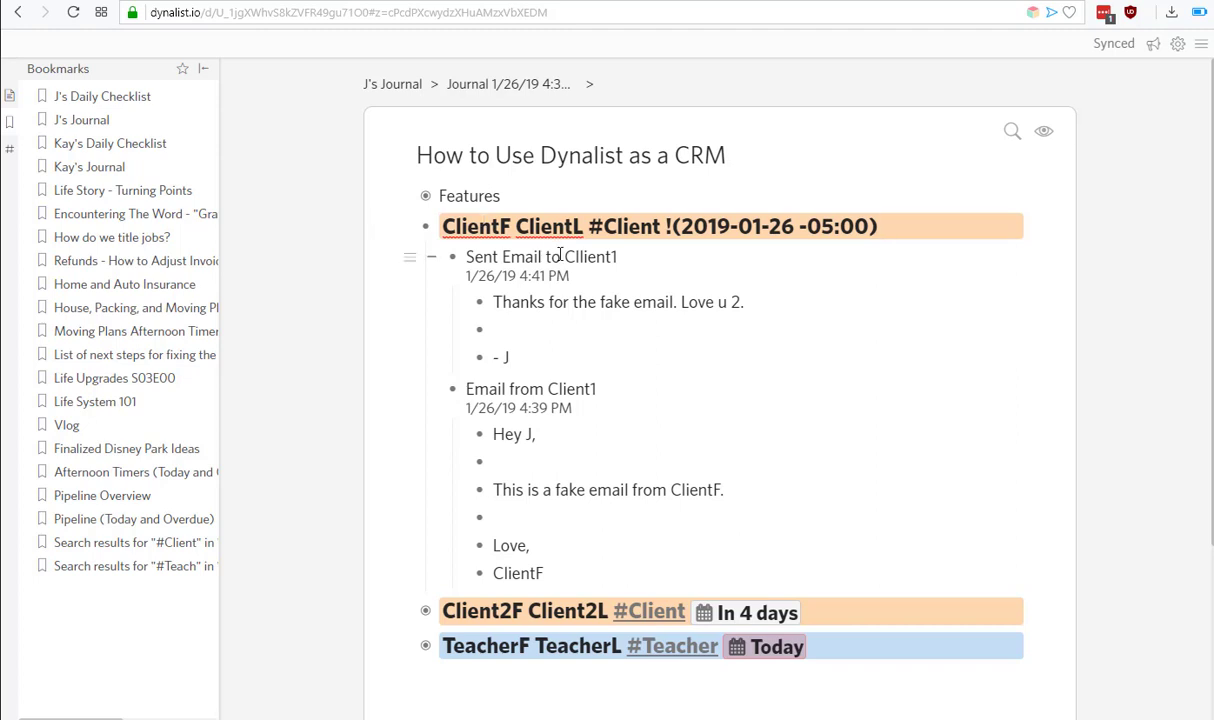
Add a purple 'Follow up with ClientF' child item under ClientF.
{"action": "key", "text": "Return"}
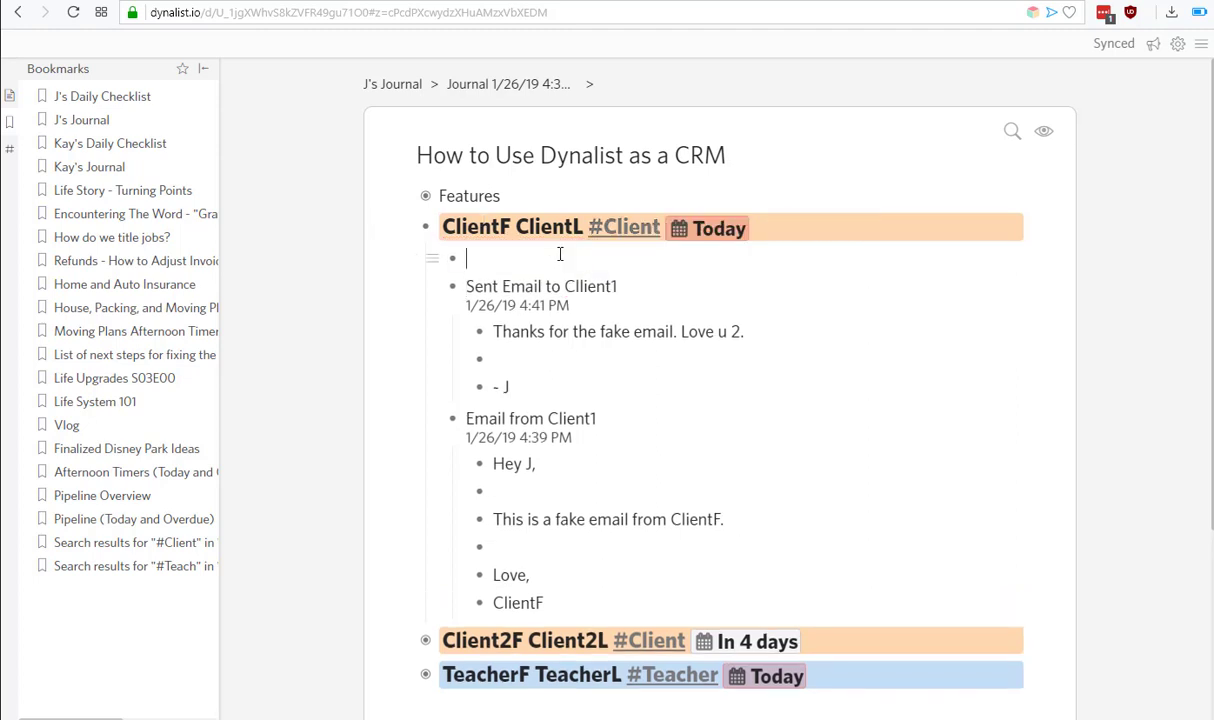
{"action": "type", "text": "Follow up with ClientF"}
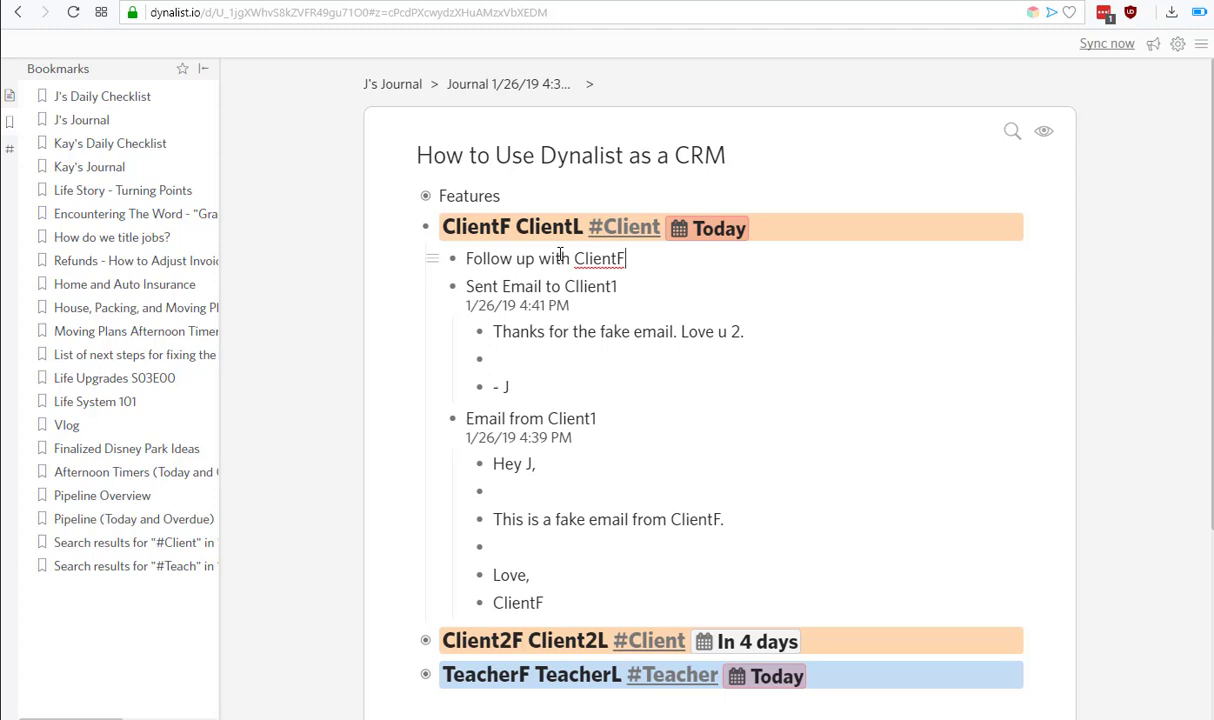
{"action": "key", "text": "ctrl+shift+1"}
{"action": "key", "text": "ctrl+shift+2"}
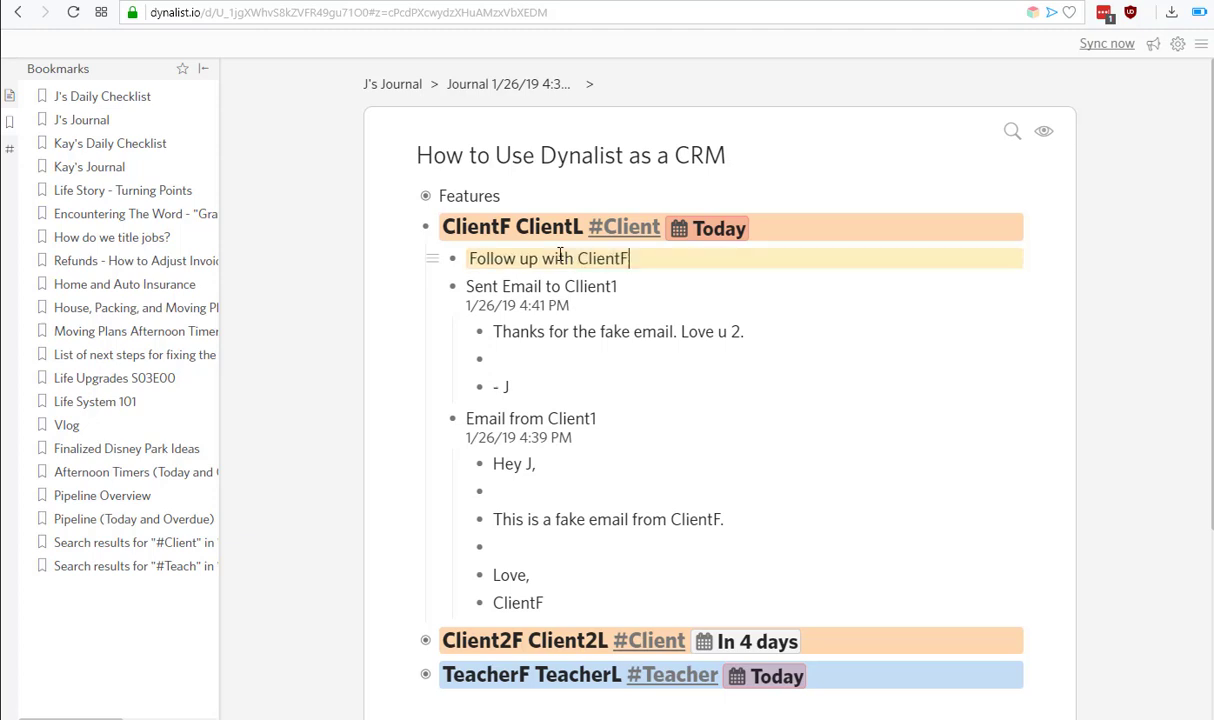
{"action": "key", "text": "ctrl+shift+4"}
{"action": "key", "text": "ctrl+shift+6"}
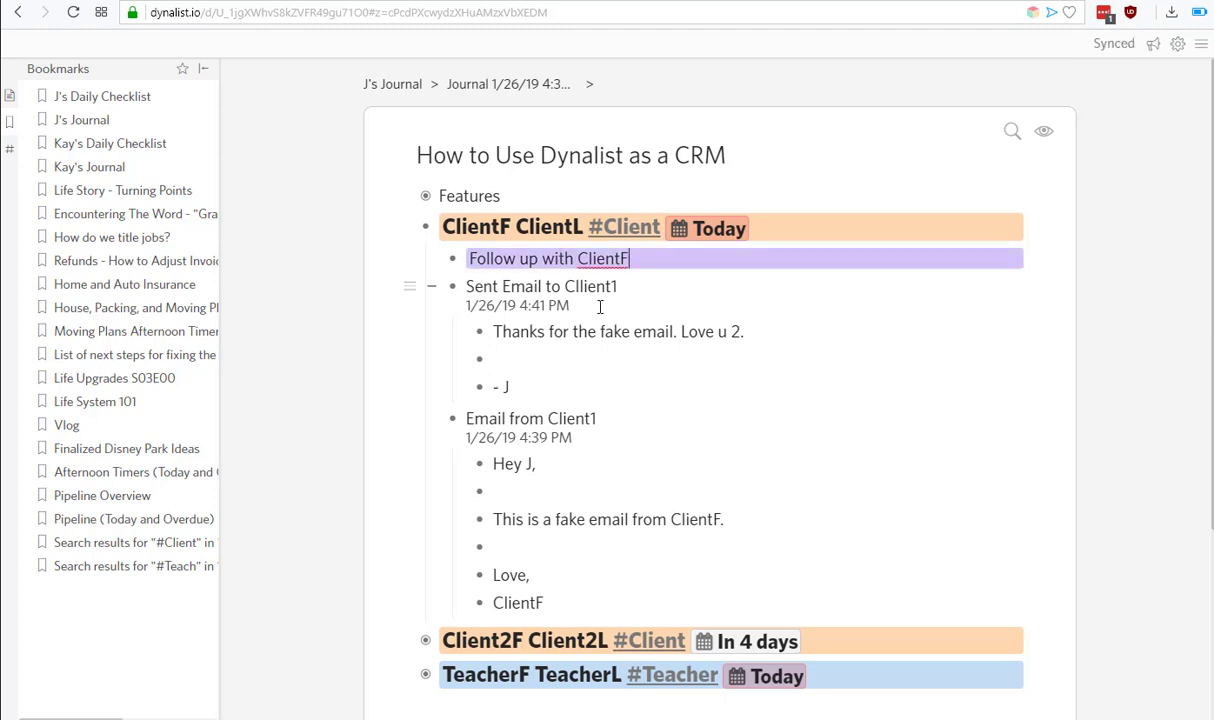
{"action": "left_click", "coordinate": [573, 332]}
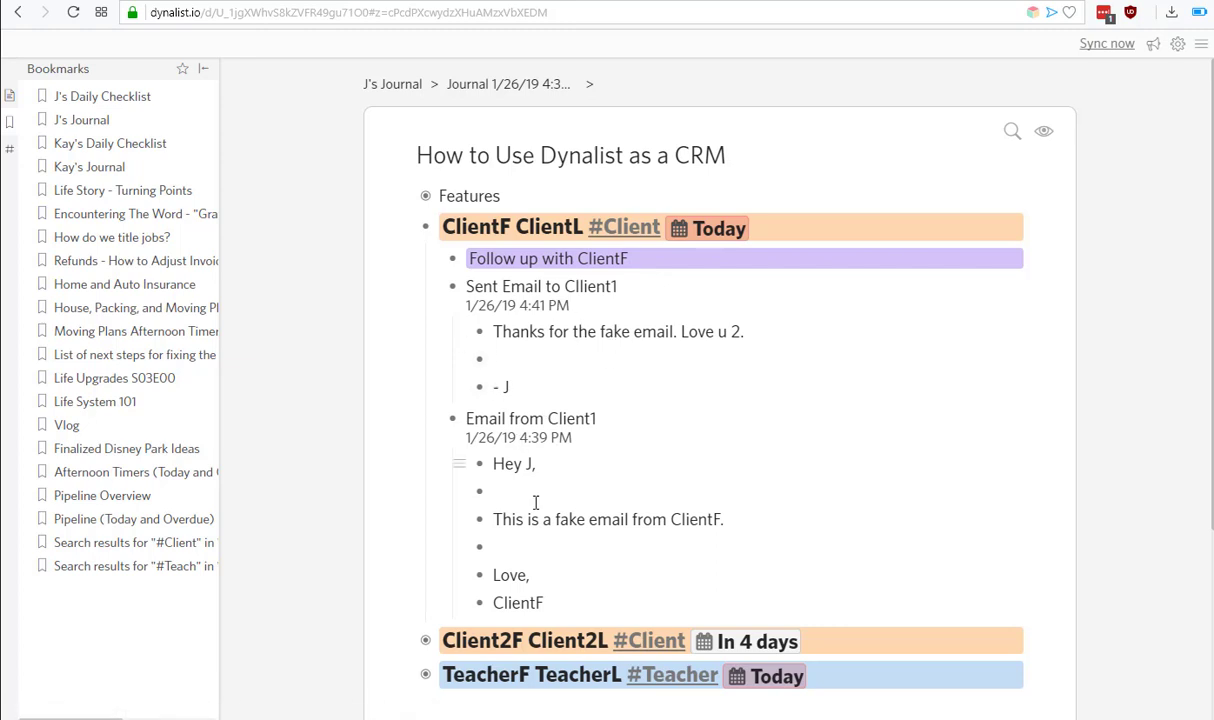
Retitle the sent email to 'Draft Email to Cllient1'.
{"action": "left_click", "coordinate": [473, 288]}
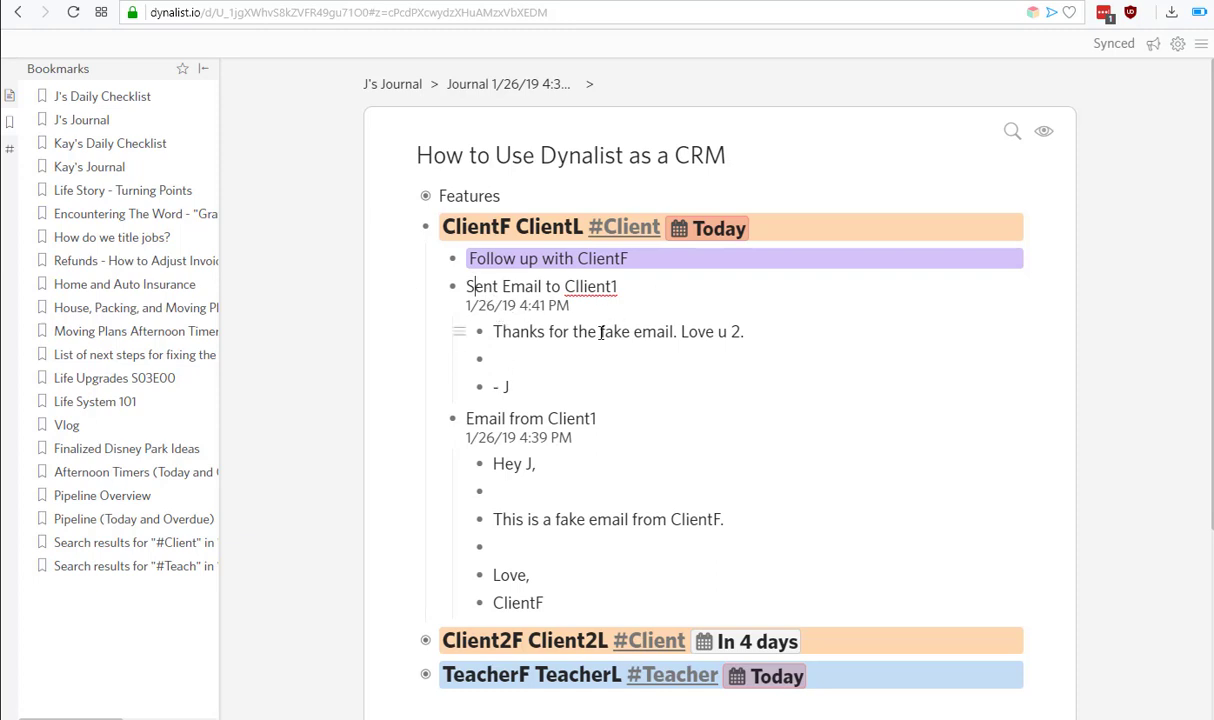
{"action": "double_click", "coordinate": [492, 287]}
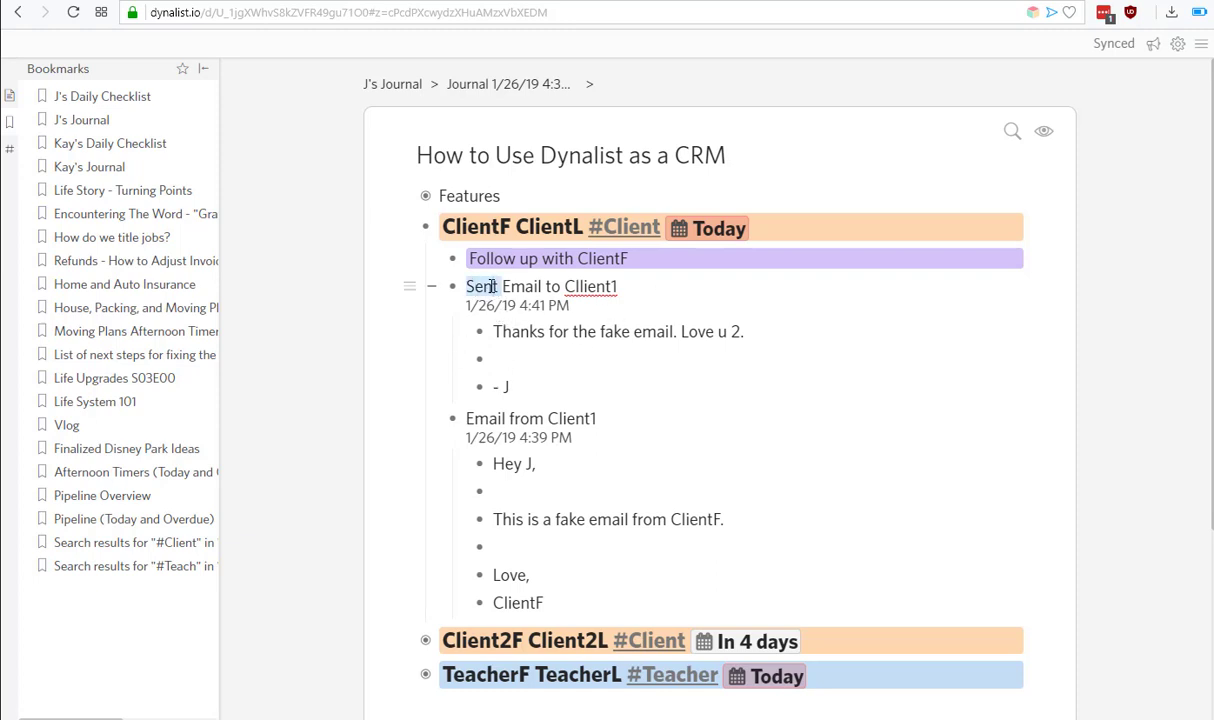
{"action": "type", "text": "Draft"}
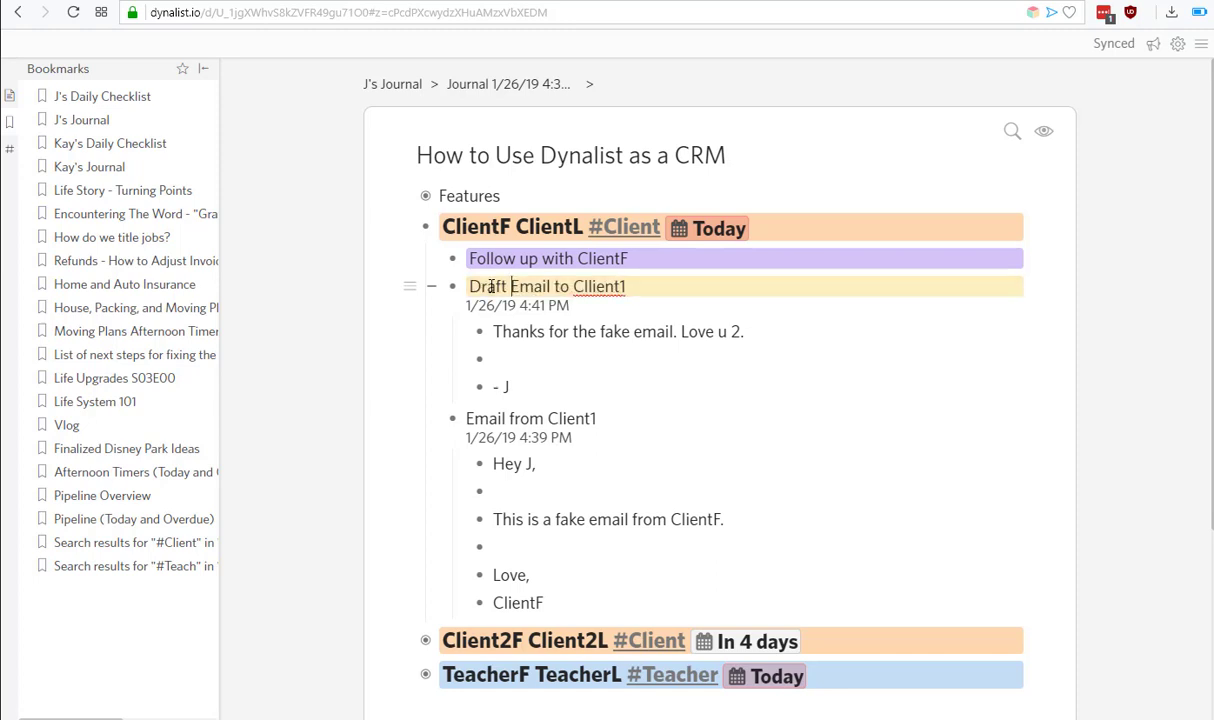
{"action": "key", "text": "ctrl+shift+4"}
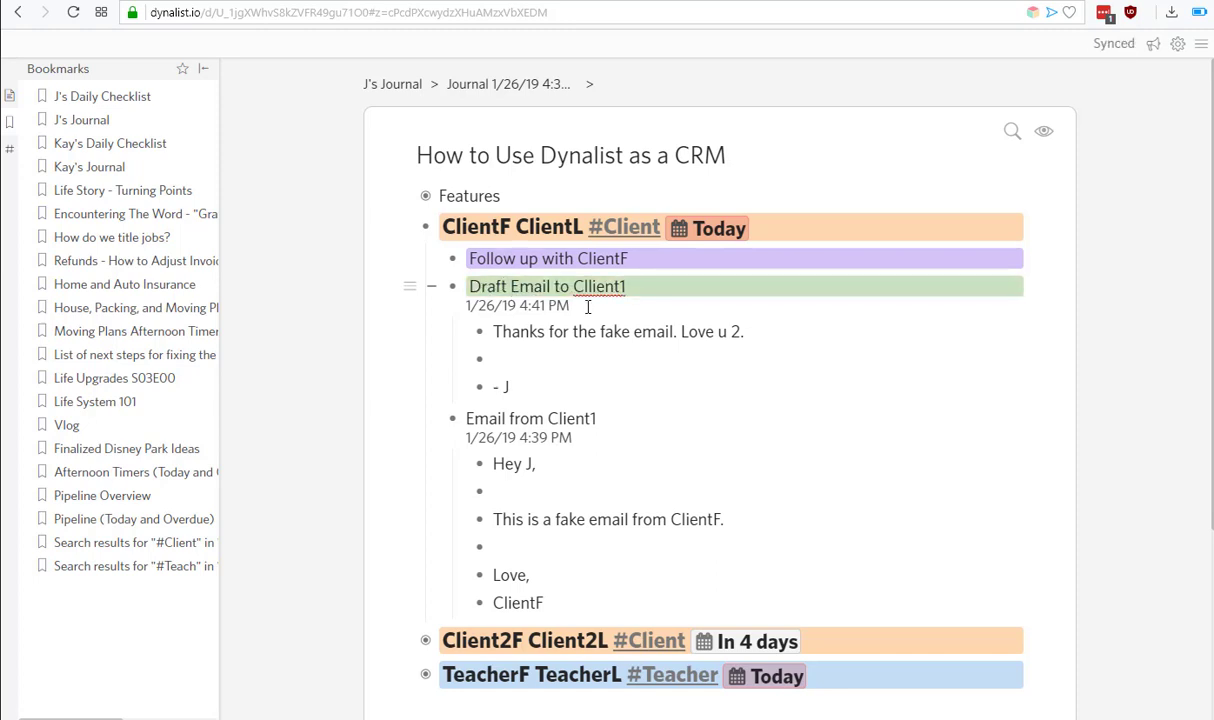
{"action": "left_click", "coordinate": [548, 388]}
Set the Draft Email to Cllient1 line's colour label to red.
{"action": "left_click", "coordinate": [543, 286]}
{"action": "key", "text": "ctrl+shift+6"}
{"action": "key", "text": "ctrl+shift+1"}
{"action": "key", "text": "ctrl+shift+3"}
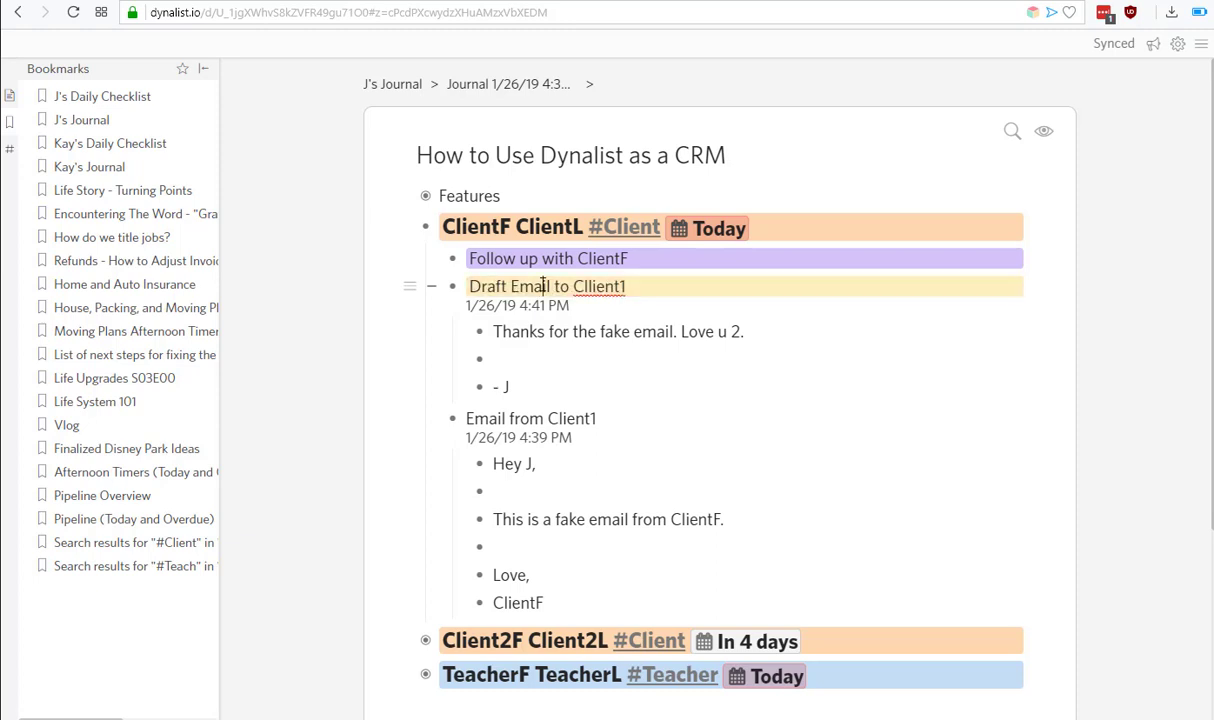
{"action": "left_click", "coordinate": [549, 286]}
{"action": "left_click", "coordinate": [576, 286]}
{"action": "key", "text": "ctrl+shift+4"}
{"action": "key", "text": "ctrl+shift+6"}
{"action": "key", "text": "ctrl+shift+0"}
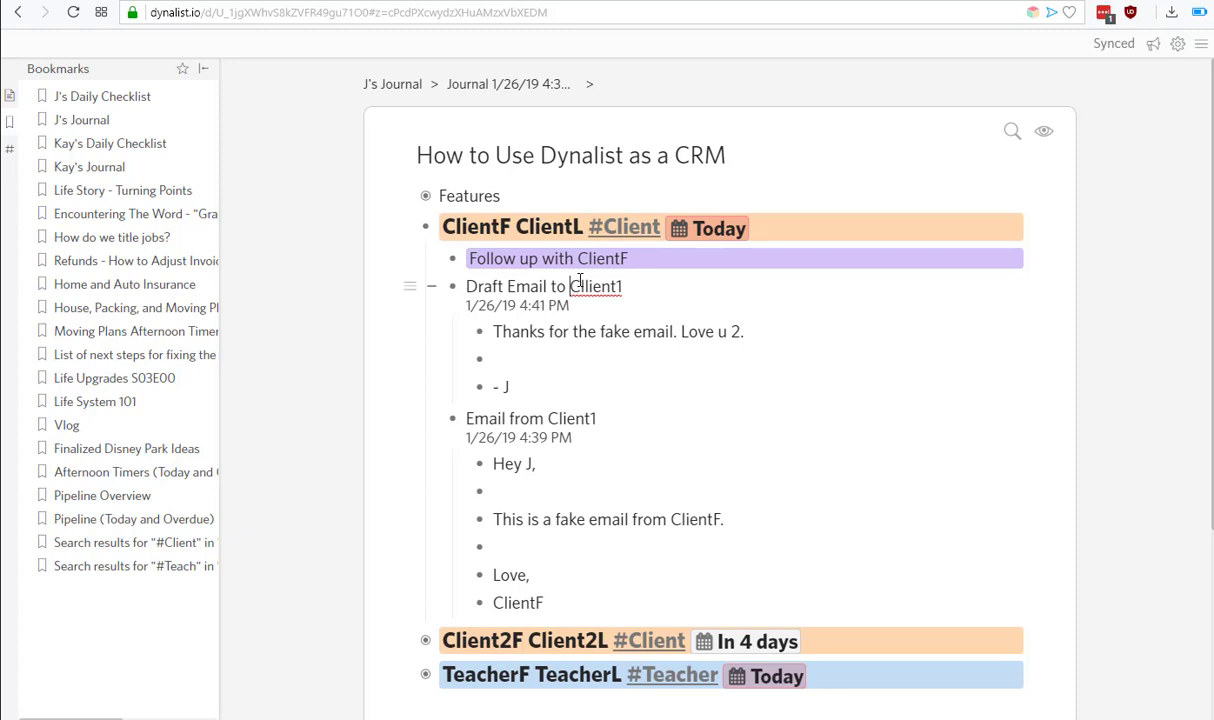
{"action": "key", "text": "ctrl+shift+2"}
{"action": "key", "text": "ctrl+shift+6"}
{"action": "key", "text": "ctrl+shift+0"}
{"action": "key", "text": "ctrl+shift+1"}
{"action": "key", "text": "ctrl+shift+3"}
{"action": "key", "text": "ctrl+shift+2"}
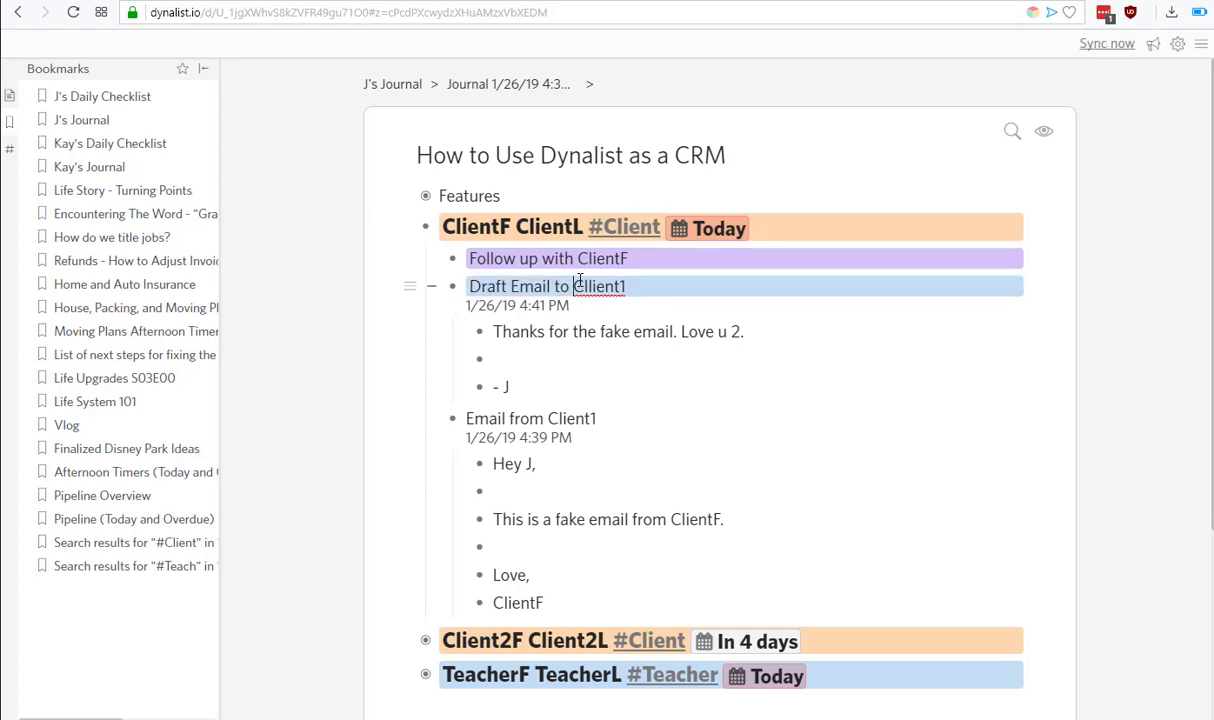
{"action": "key", "text": "ctrl+shift+0"}
{"action": "key", "text": "ctrl+shift+1"}
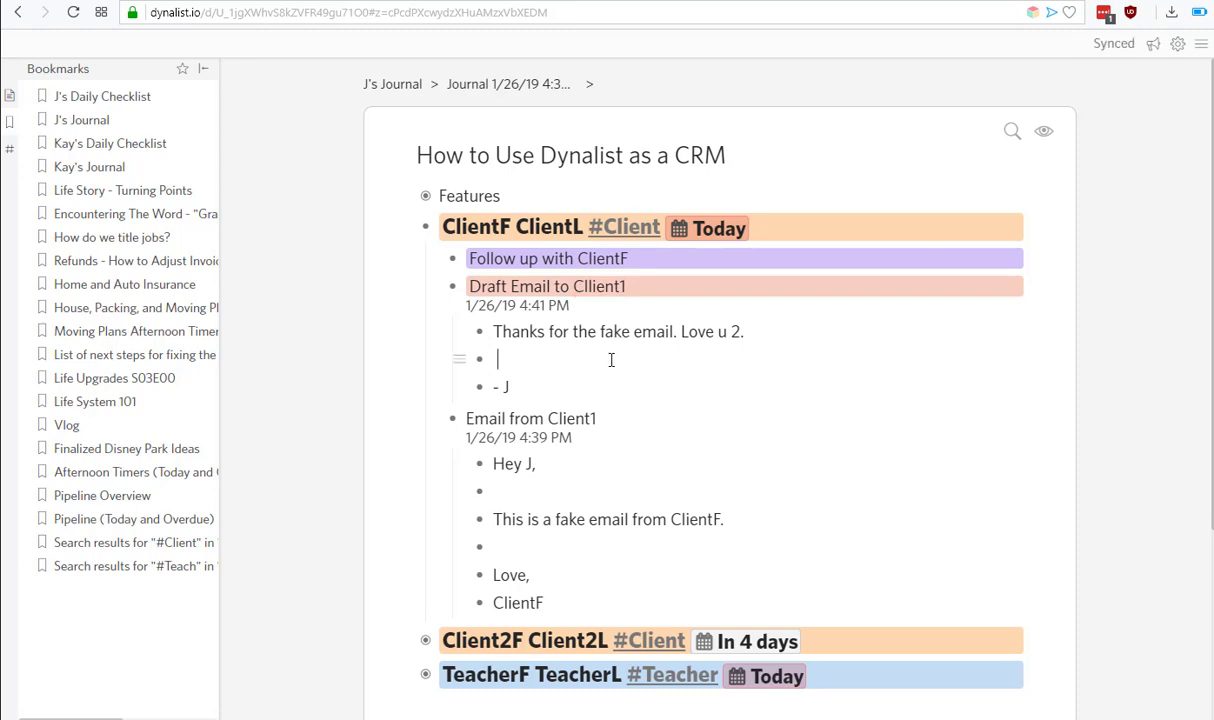
Collapse and re-expand the draft email item, then close its options unchanged.
{"action": "left_click", "coordinate": [431, 287]}
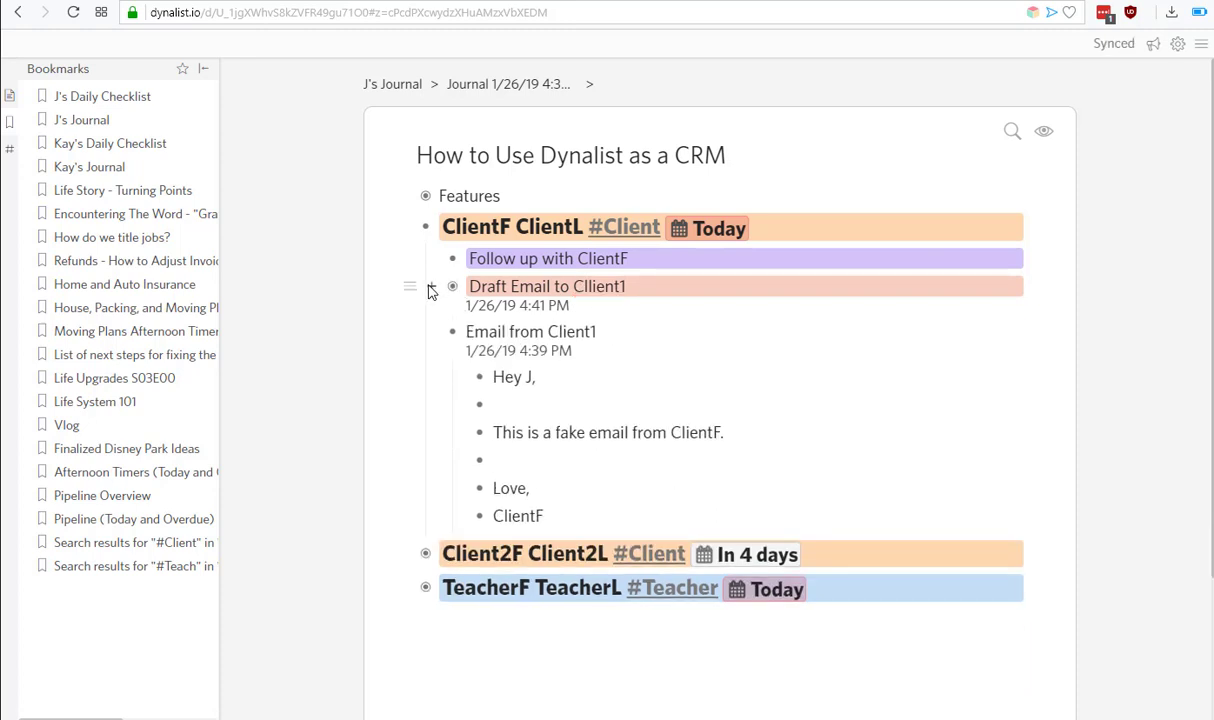
{"action": "left_click", "coordinate": [430, 287]}
{"action": "left_click", "coordinate": [410, 287]}
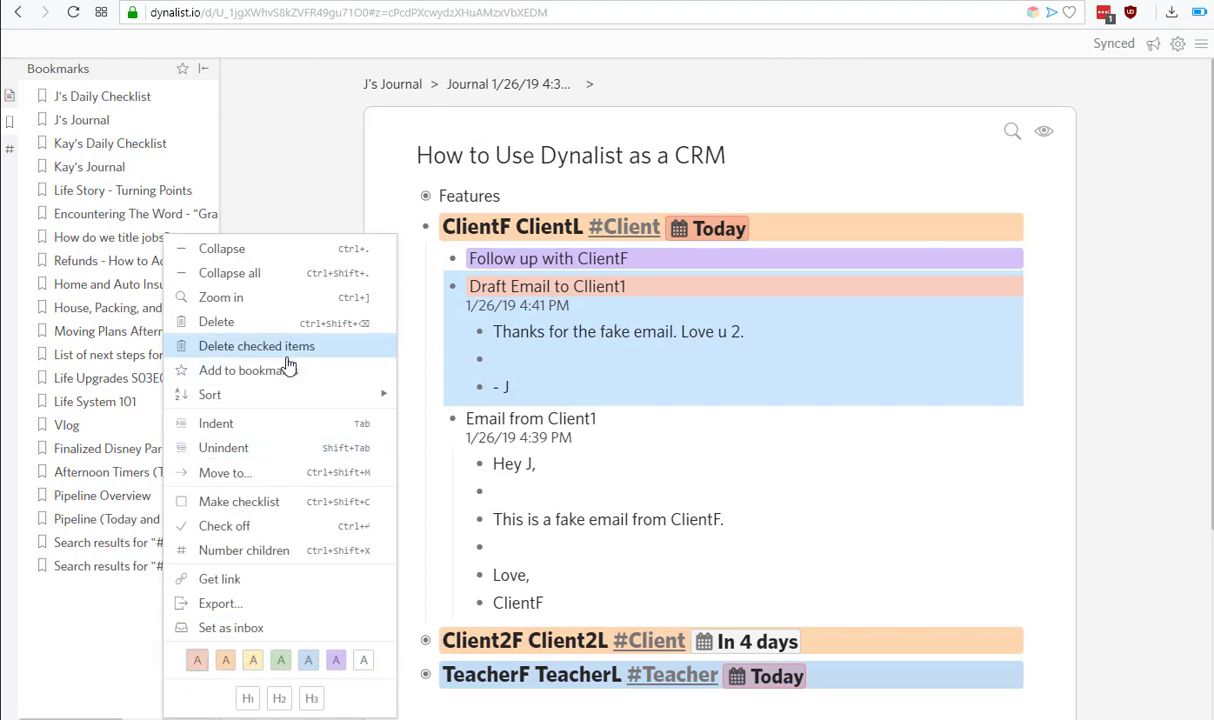
{"action": "key", "text": "Escape"}
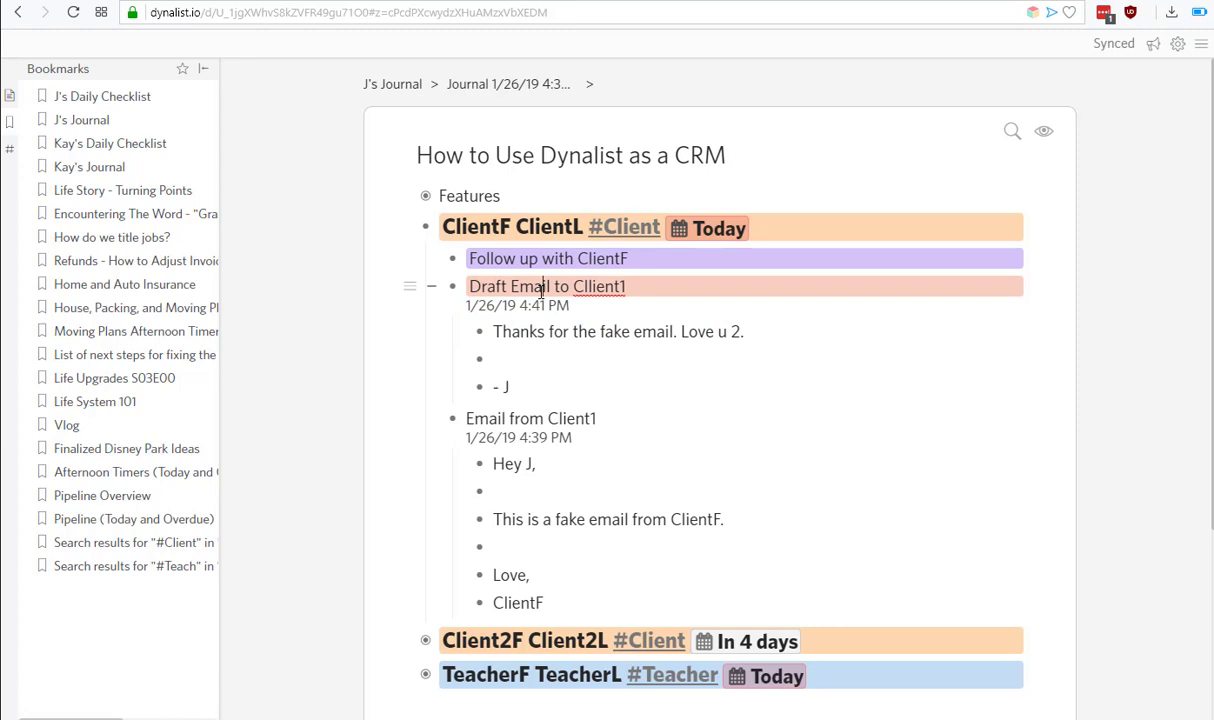
Delete the old reply lines under the draft email and type 'Yes' in their place.
{"action": "left_click", "coordinate": [563, 350]}
{"action": "left_click", "coordinate": [458, 358]}
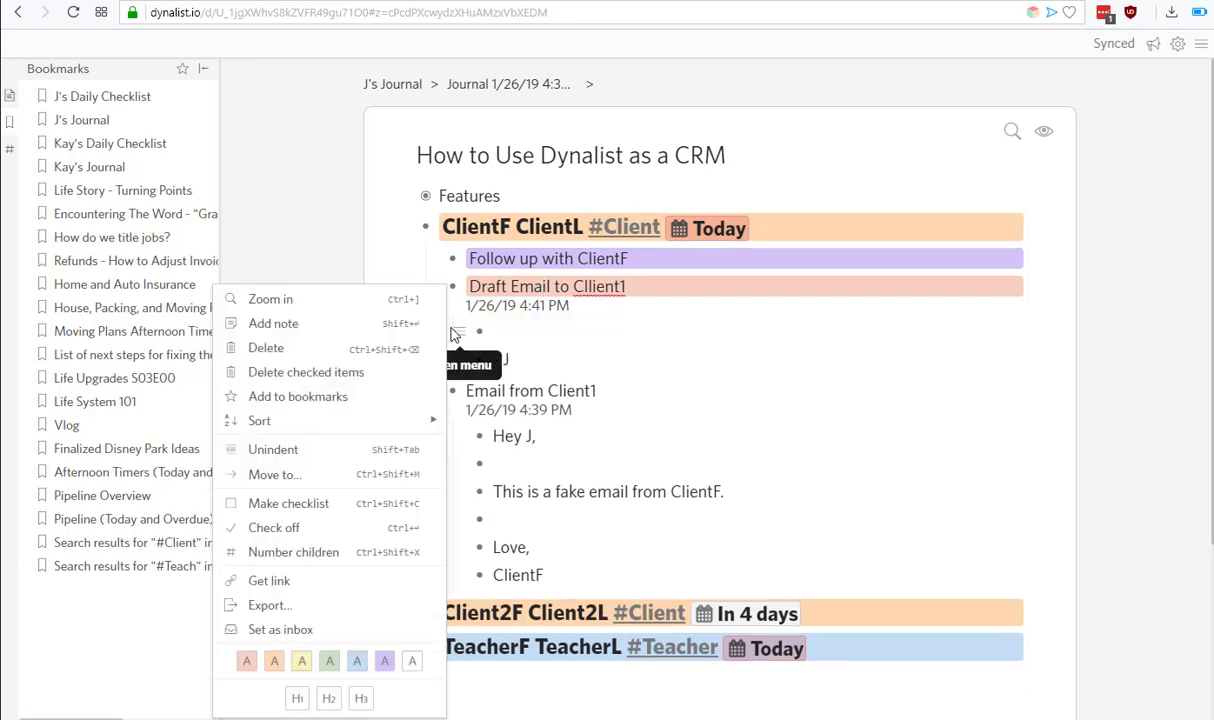
{"action": "left_click", "coordinate": [535, 358]}
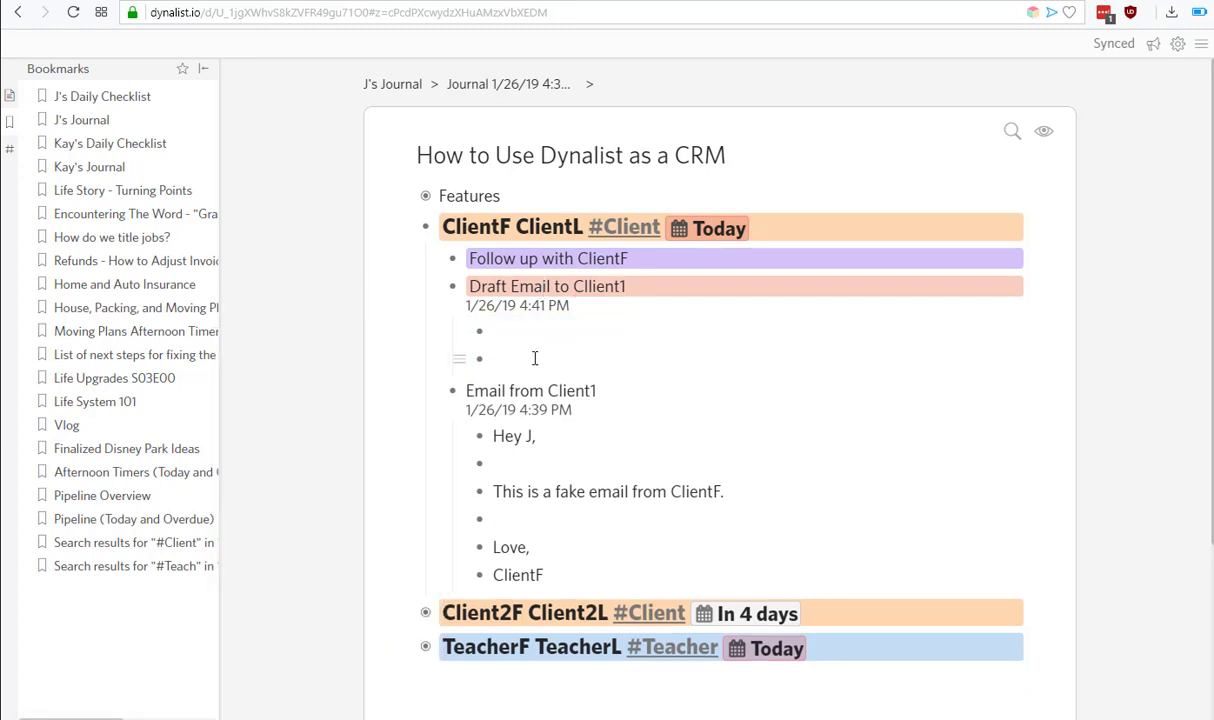
{"action": "key", "text": "BackSpace"}
{"action": "type", "text": "Yes"}
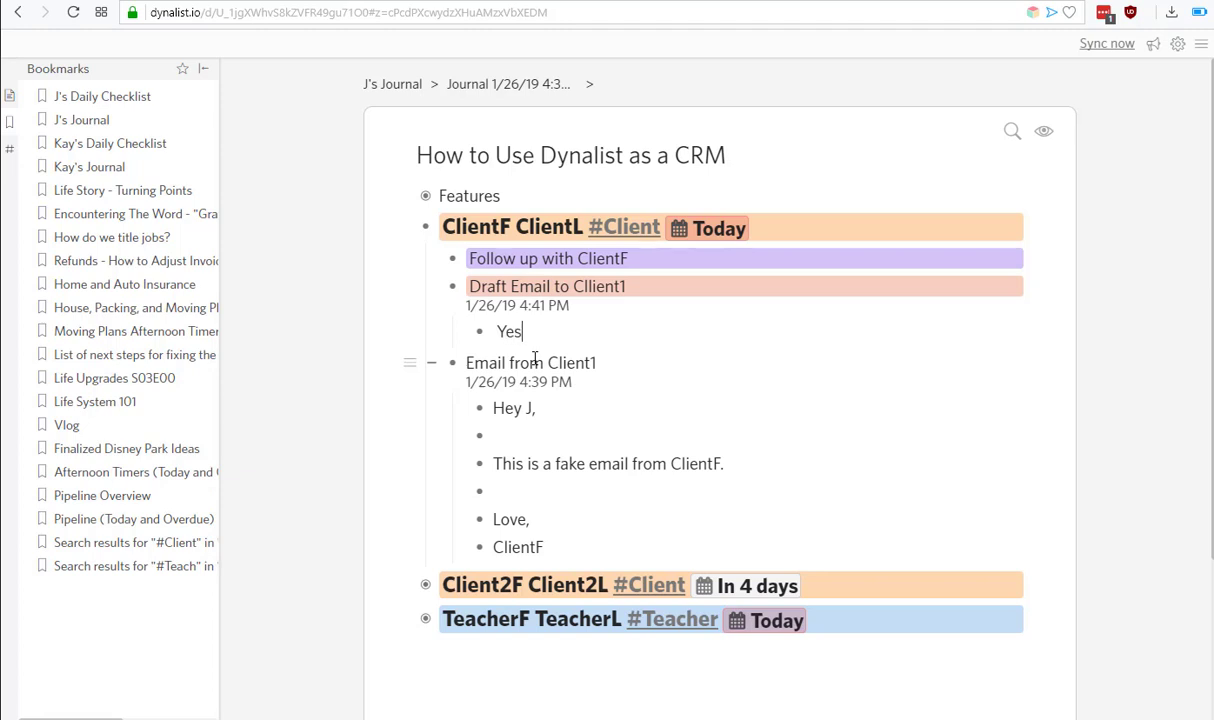
{"action": "left_click", "coordinate": [557, 284]}
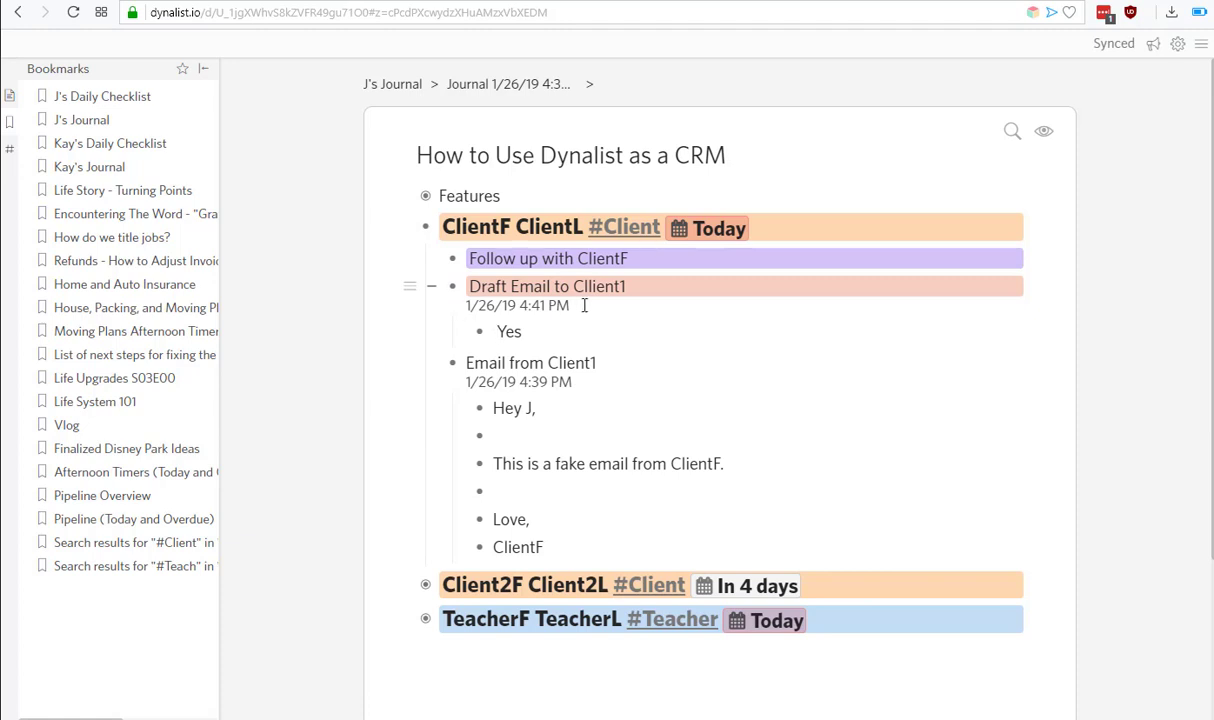
{"action": "left_click_drag", "start_coordinate": [584, 306], "coordinate": [418, 320]}
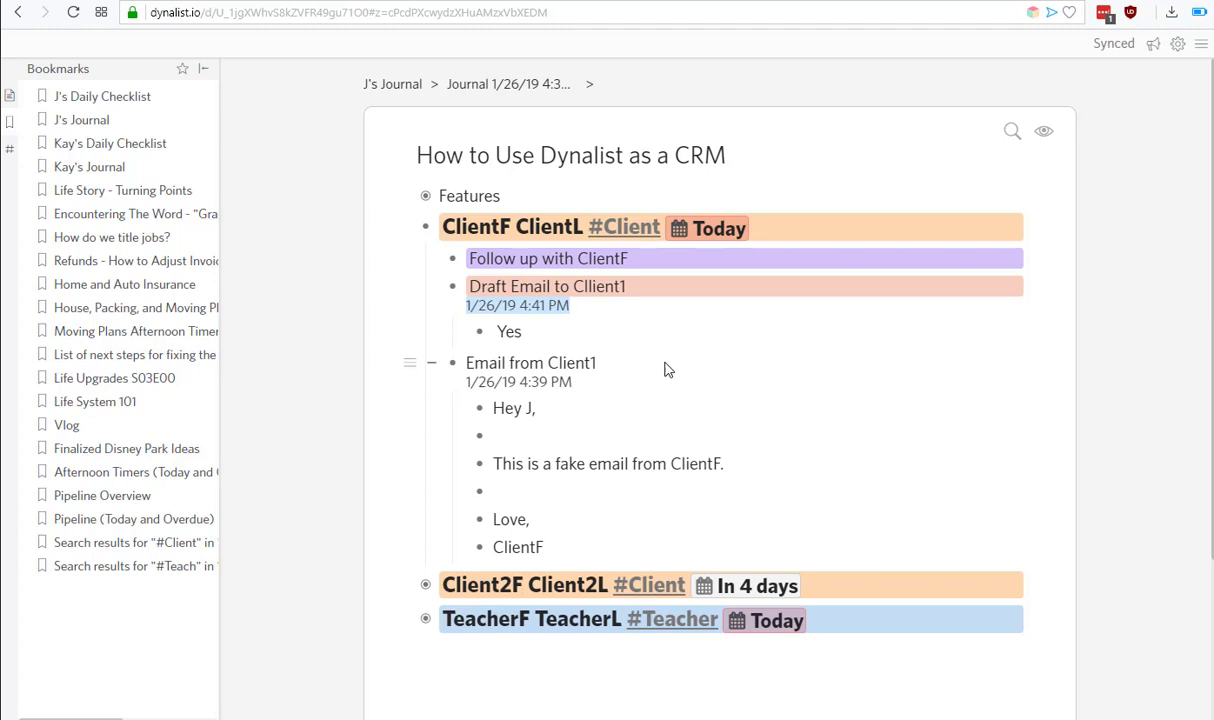
Erase the draft email's old timestamp note and add a new note reading '1/26/19 5:15'.
{"action": "key", "text": "ctrl+alt+t"}
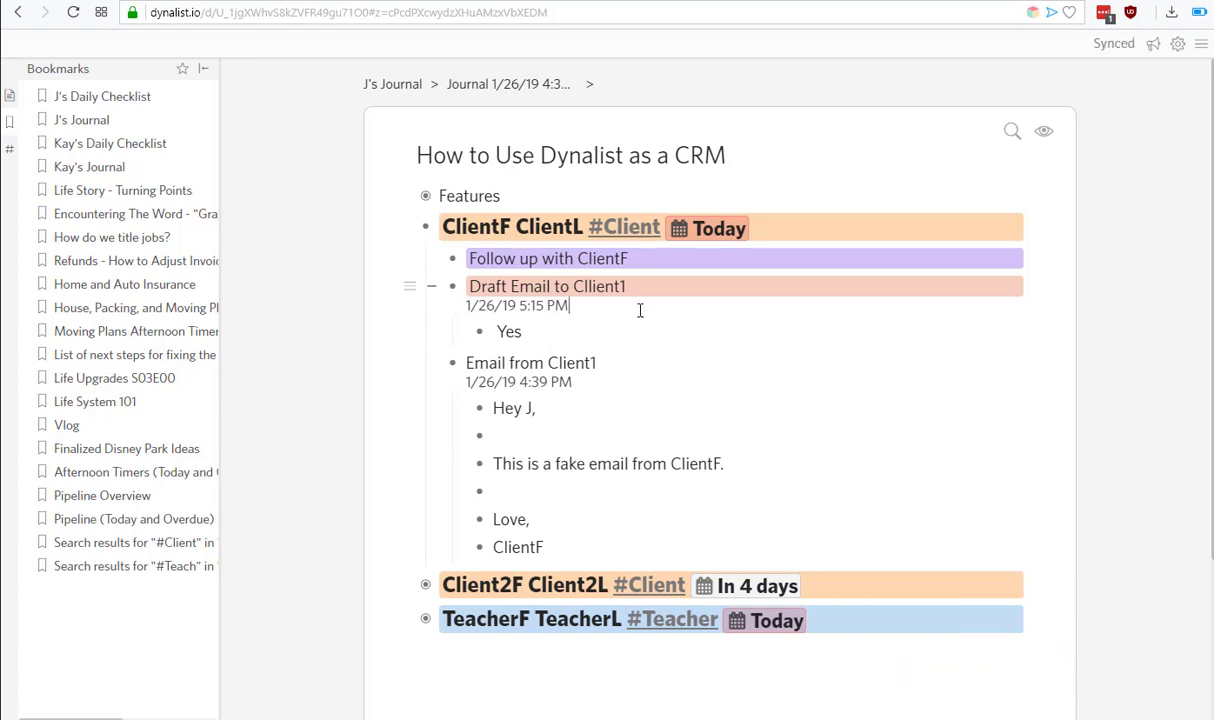
{"action": "left_click", "coordinate": [587, 304]}
{"action": "key", "text": "shift+Return"}
{"action": "key", "text": "ctrl+a"}
{"action": "key", "text": "BackSpace"}
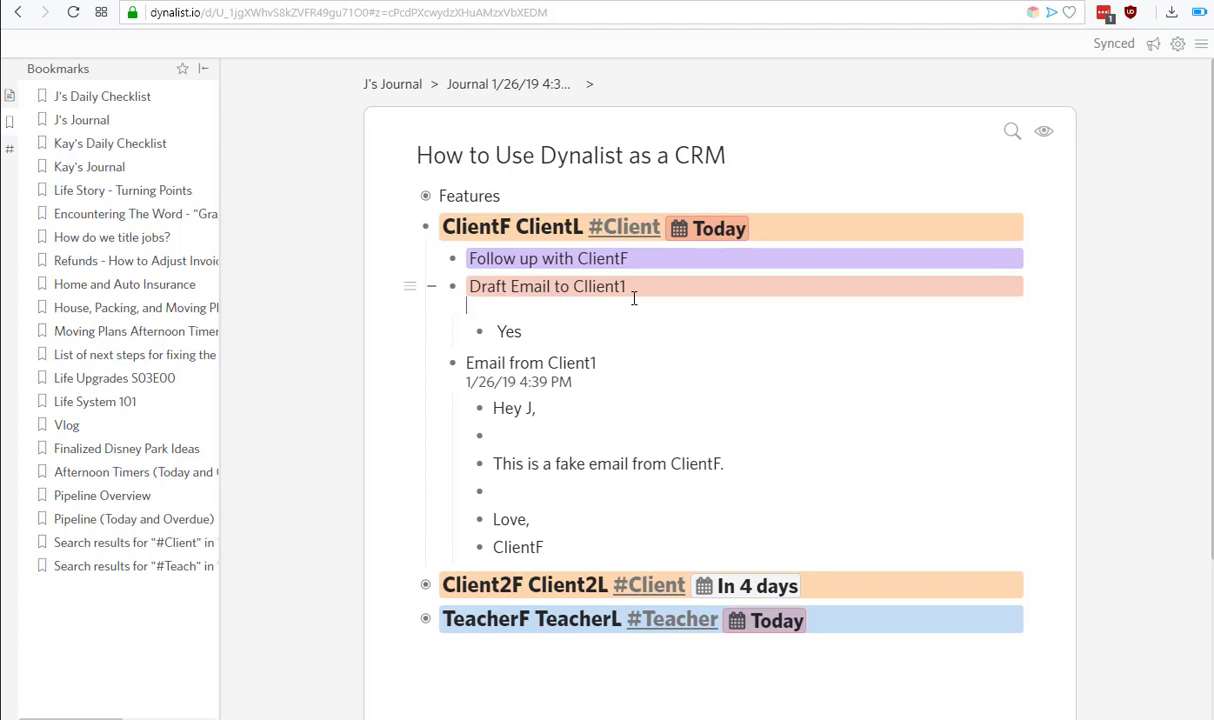
{"action": "key", "text": "BackSpace"}
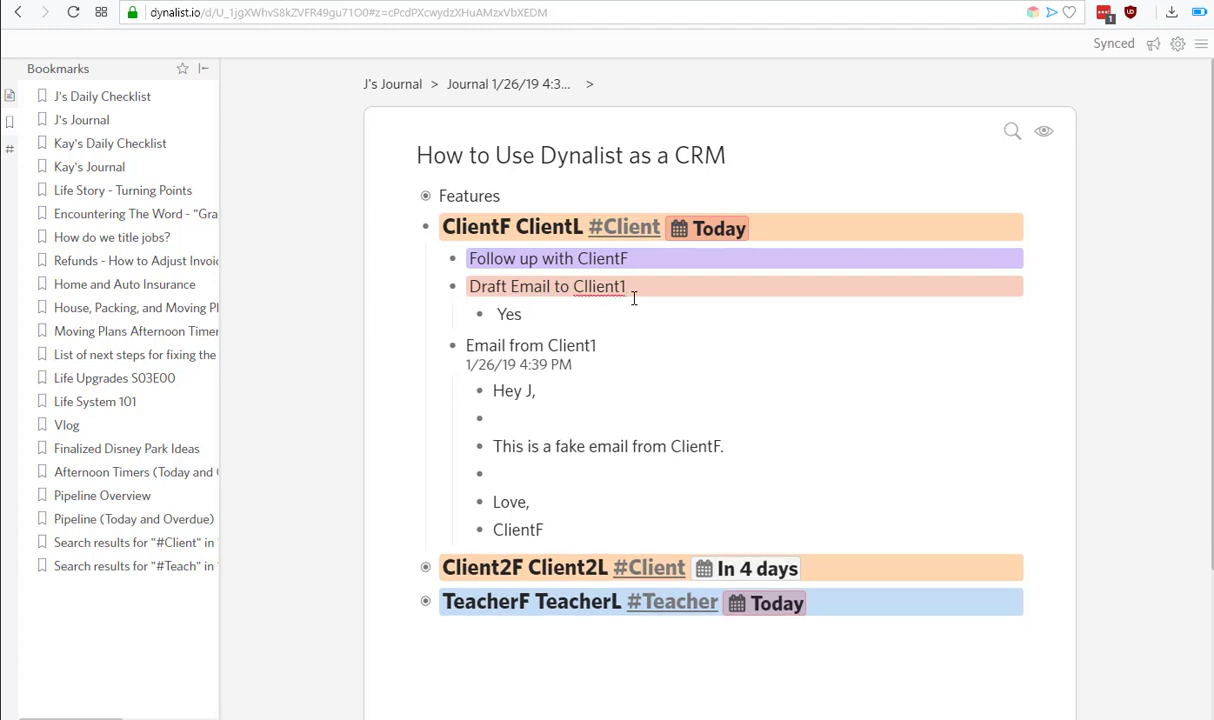
{"action": "key", "text": "shift+Return"}
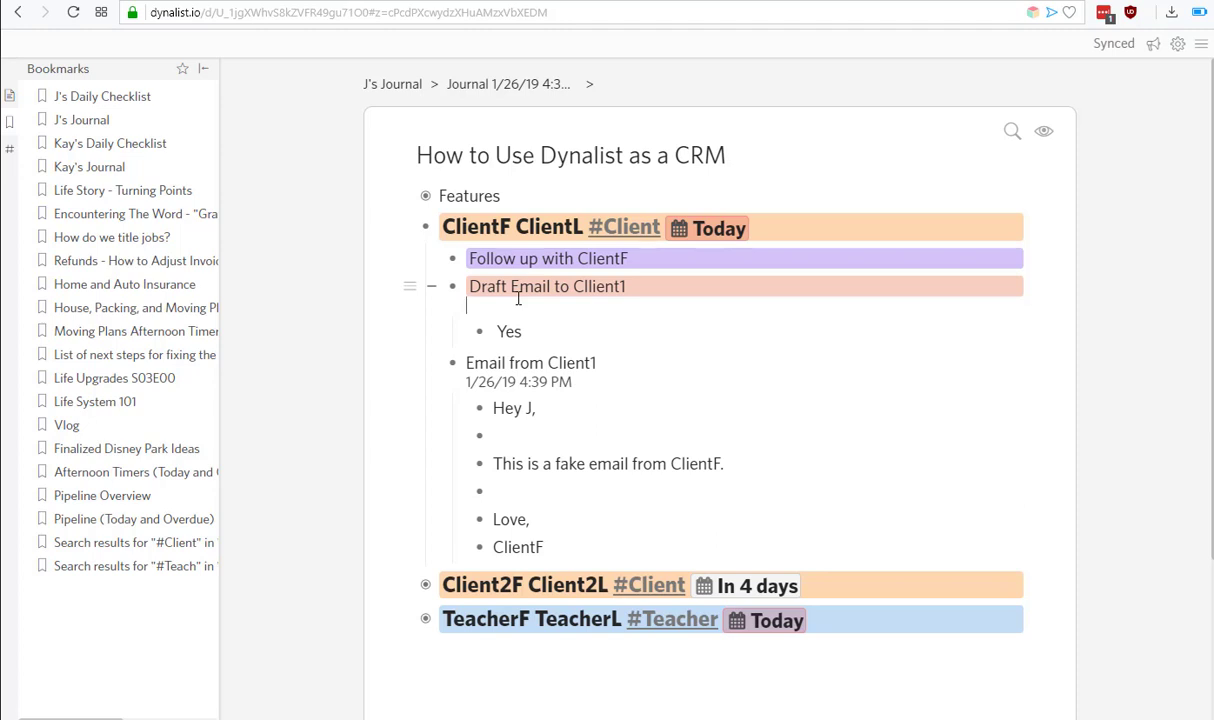
{"action": "type", "text": "1/26/19 5:15"}
{"action": "left_click", "coordinate": [583, 333]}
Collapse ClientF and fully expand Client2F Client2L to reveal its email.
{"action": "left_click", "coordinate": [406, 230]}
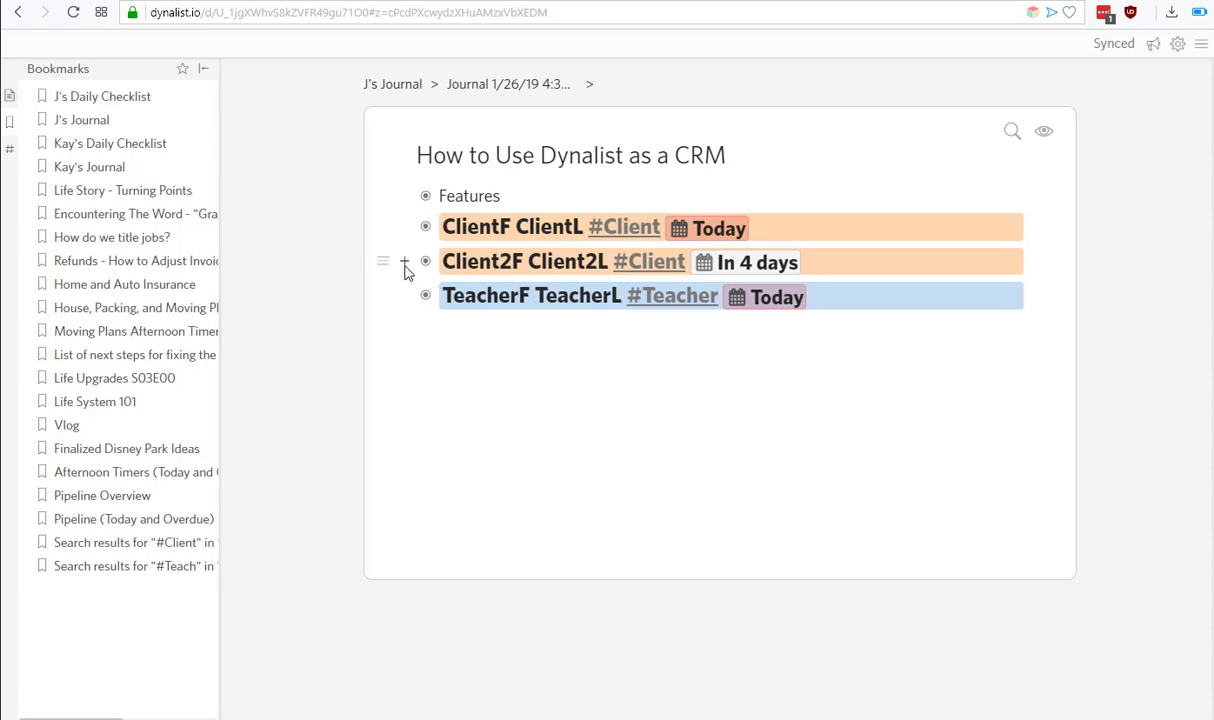
{"action": "left_click", "coordinate": [404, 262]}
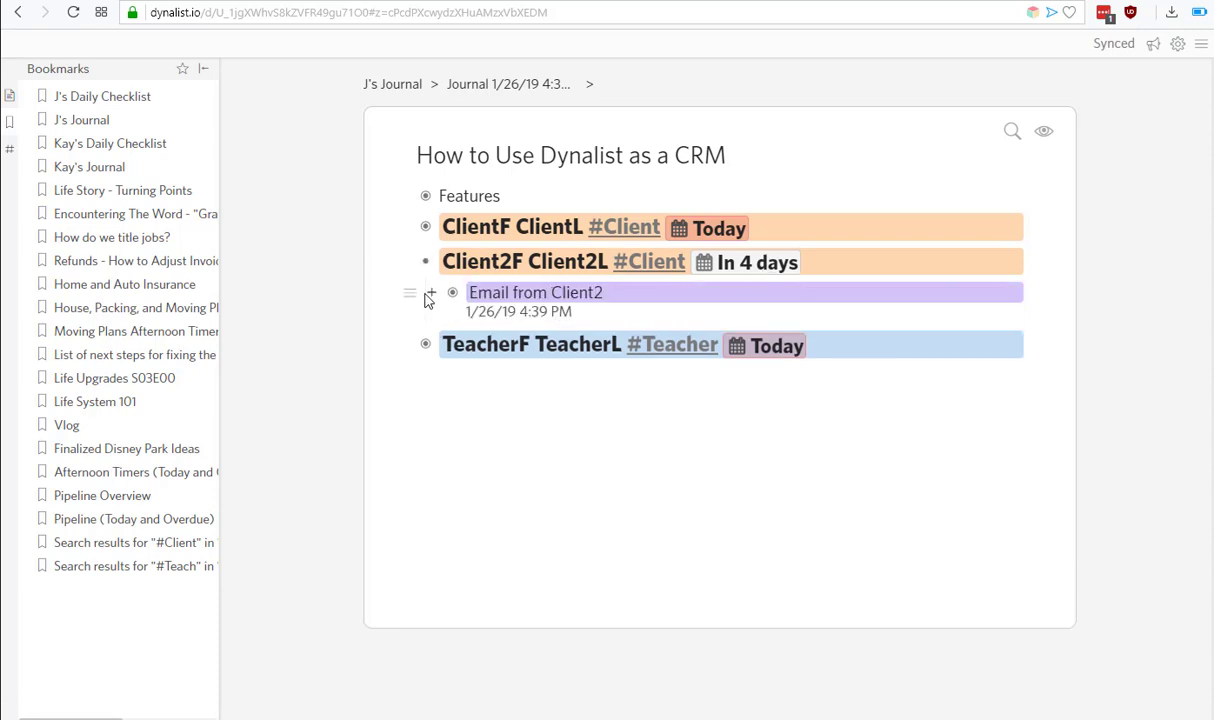
{"action": "left_click", "coordinate": [486, 261]}
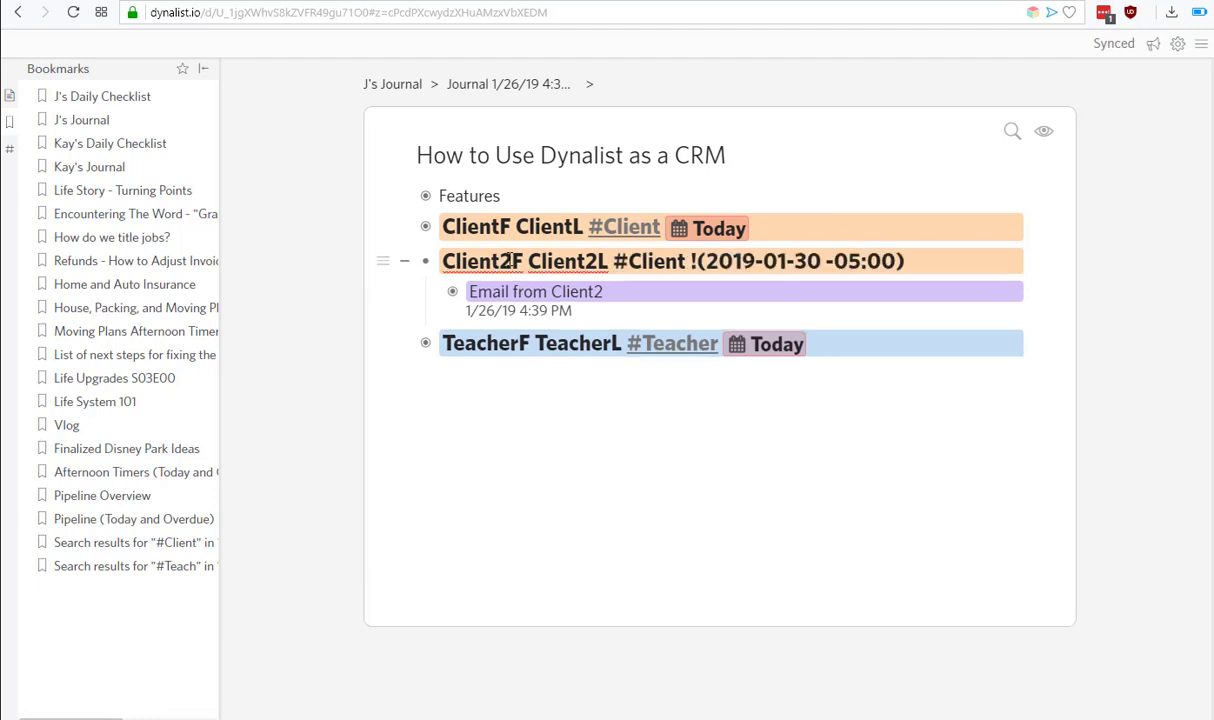
{"action": "key", "text": "ctrl+Up"}
{"action": "key", "text": "ctrl+shift+Down"}
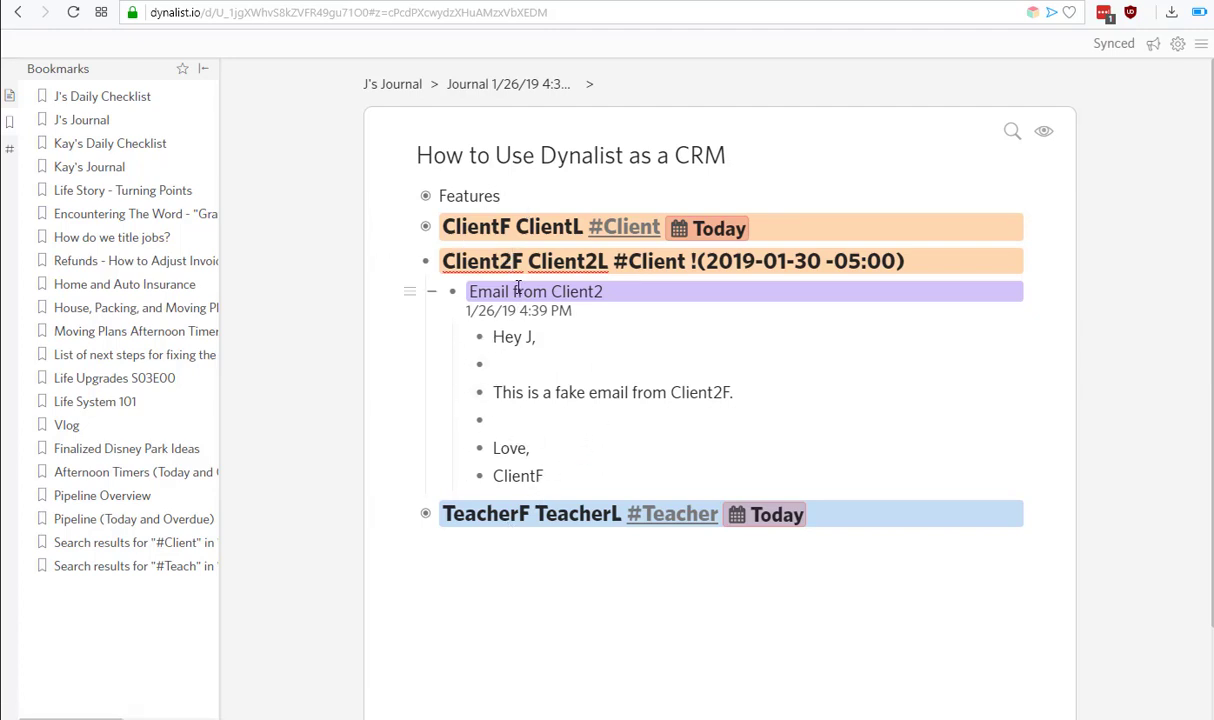
Add 'Draft Email to Client 2' above Email from Client2 with a 1/26/19 5:16 PM timestamp note.
{"action": "left_click", "coordinate": [506, 291]}
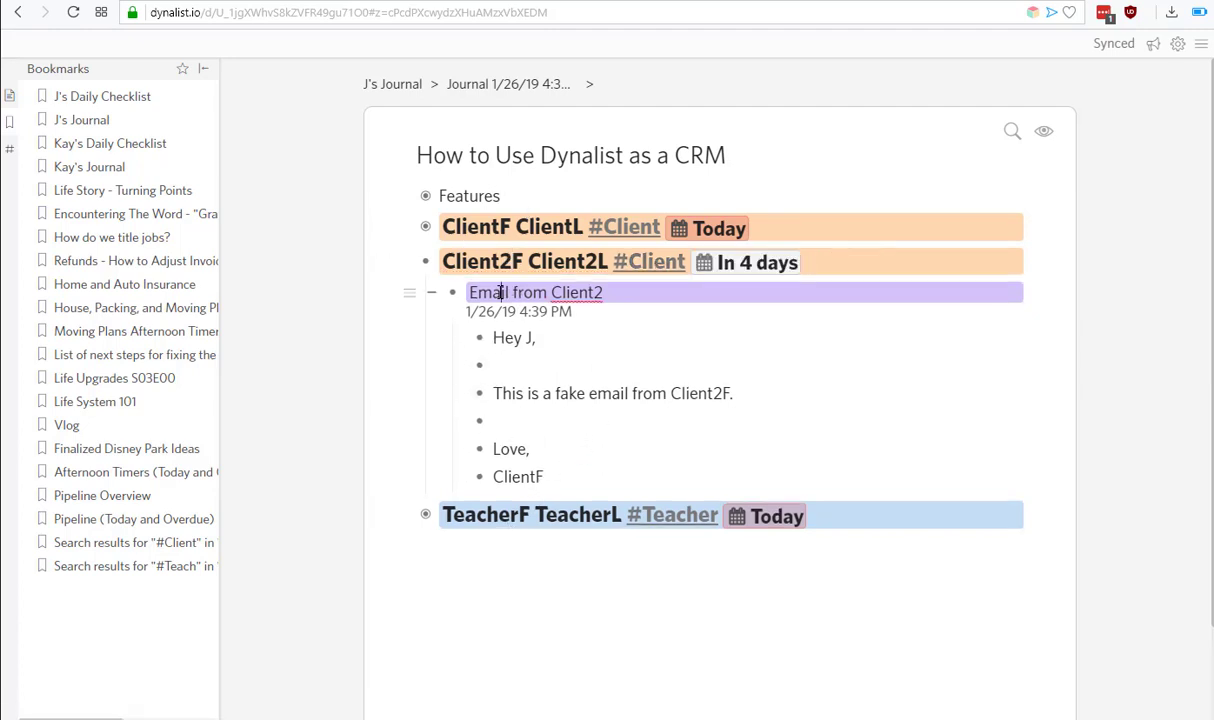
{"action": "left_click", "coordinate": [409, 293]}
{"action": "left_click", "coordinate": [409, 293]}
{"action": "left_click", "coordinate": [571, 290]}
{"action": "key", "text": "Return"}
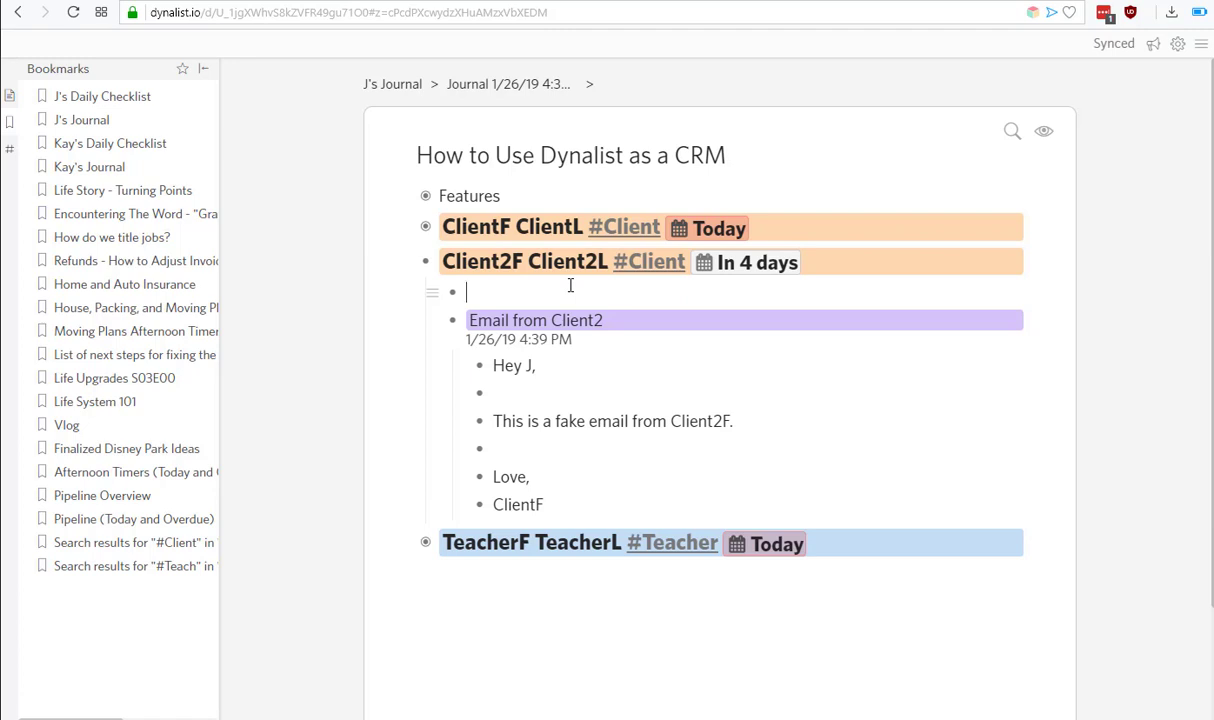
{"action": "type", "text": "Draft Email to Client 2"}
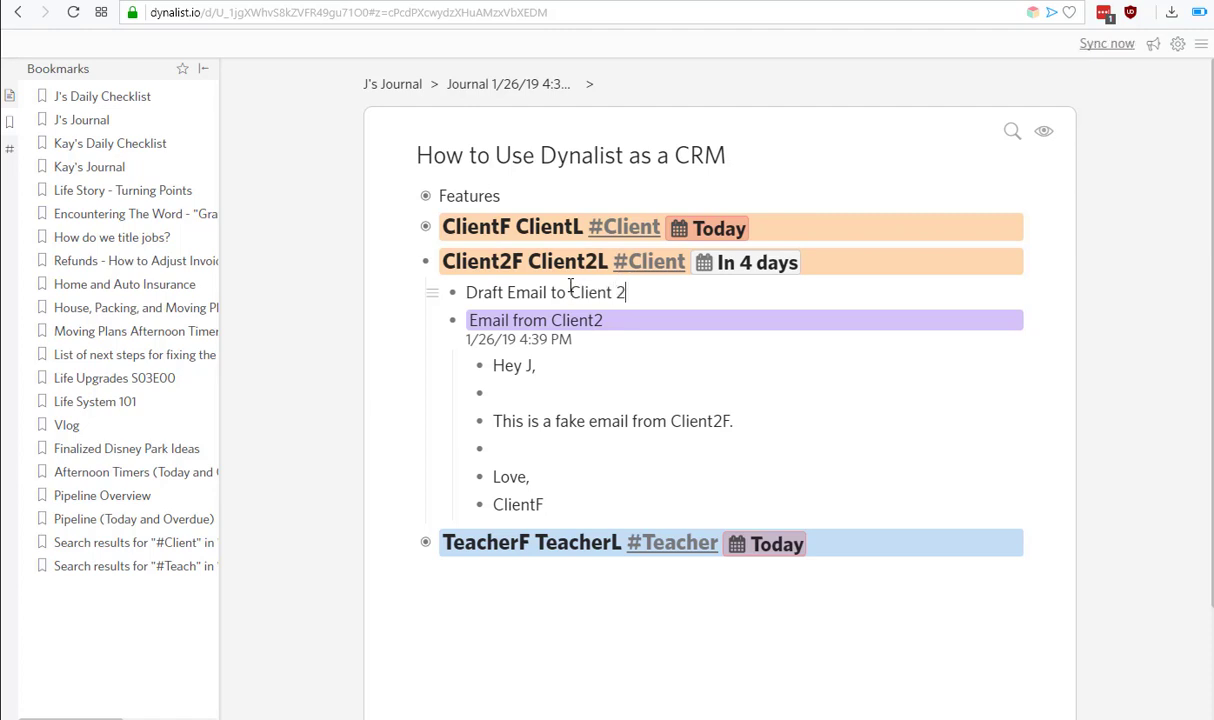
{"action": "key", "text": "shift+Return"}
{"action": "key", "text": "ctrl+alt+t"}
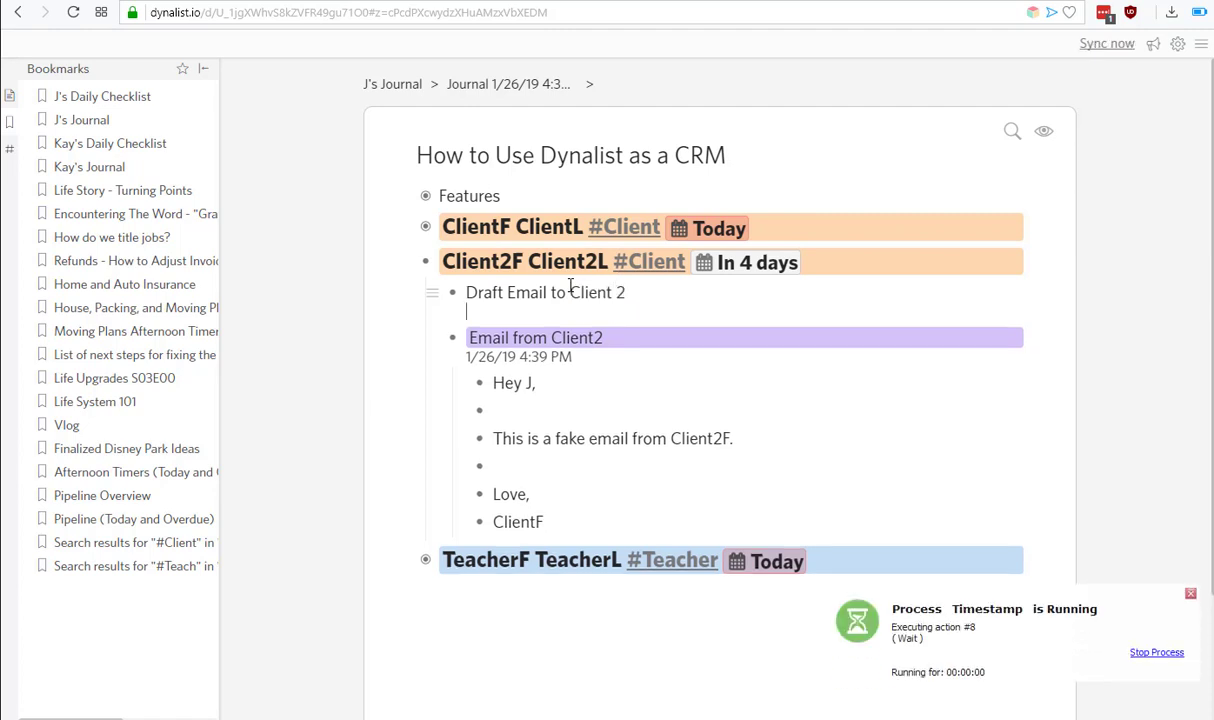
{"action": "key", "text": "Return"}
{"action": "key", "text": "Tab"}
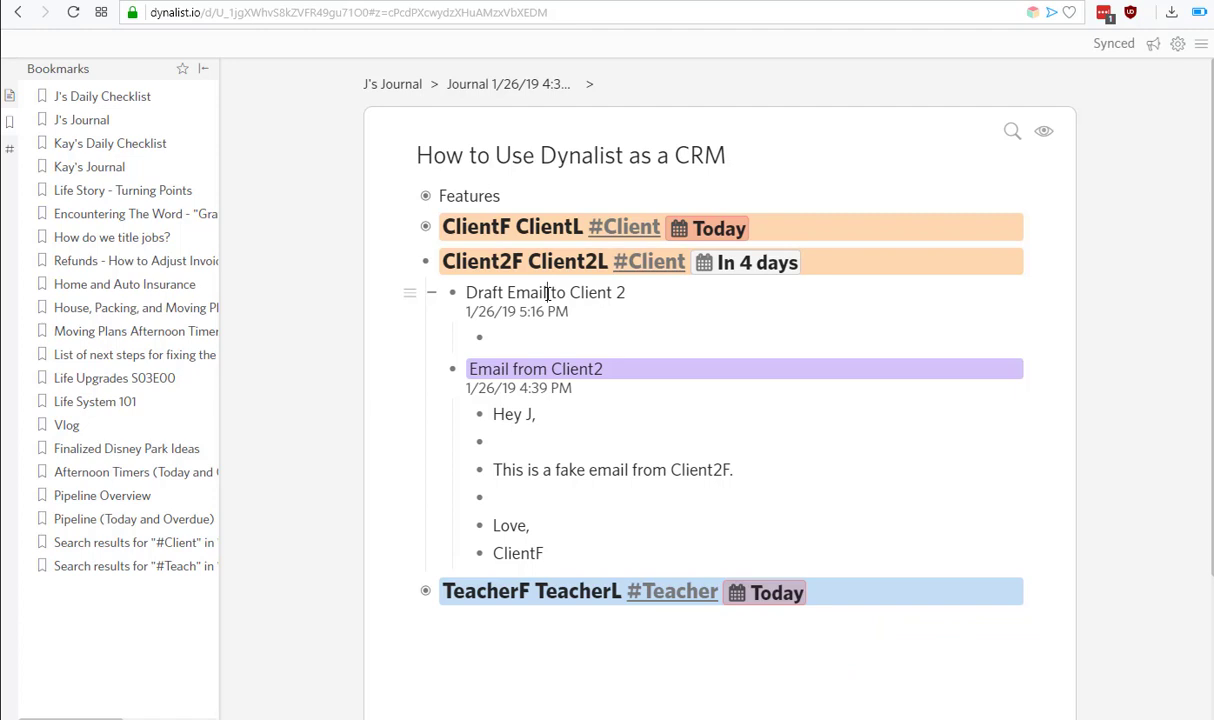
Give the draft item a pink colour label and collapse Client2F.
{"action": "left_click", "coordinate": [548, 292]}
{"action": "key", "text": "ctrl+shift+1"}
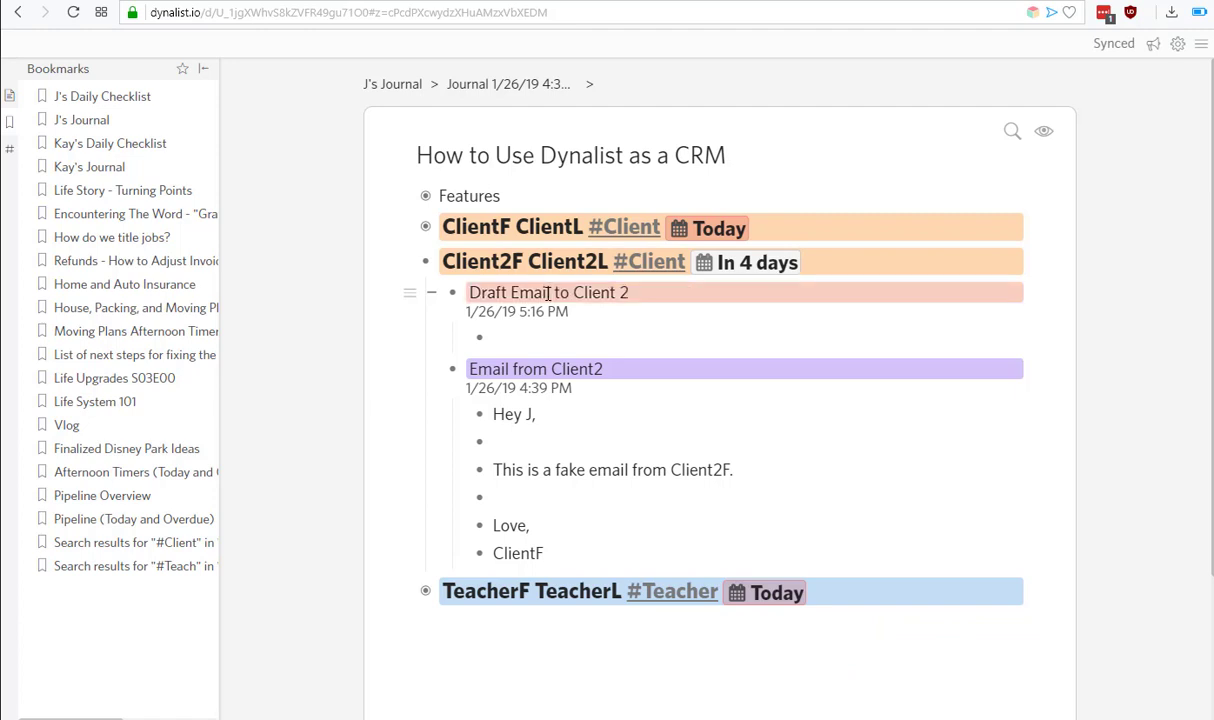
{"action": "left_click", "coordinate": [403, 262]}
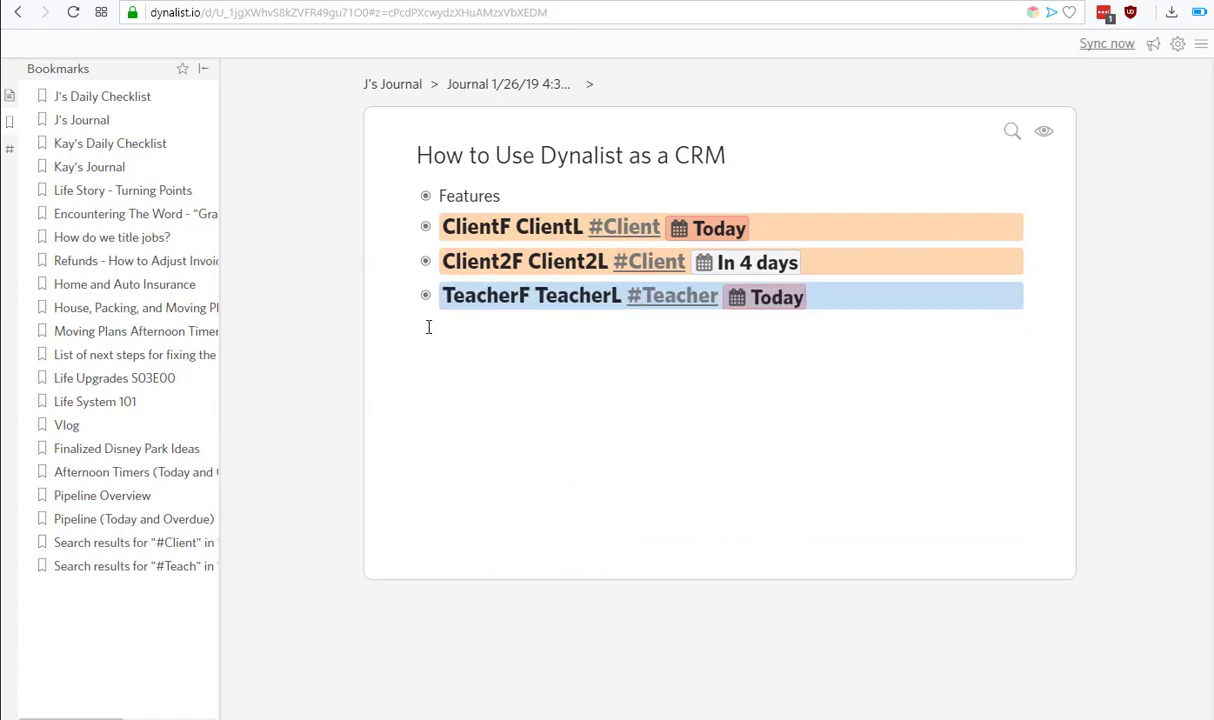
Expand TeacherF and rename 'Draft SMS to Teacher' to 'Sent SMS to Teacher'.
{"action": "left_click", "coordinate": [404, 299]}
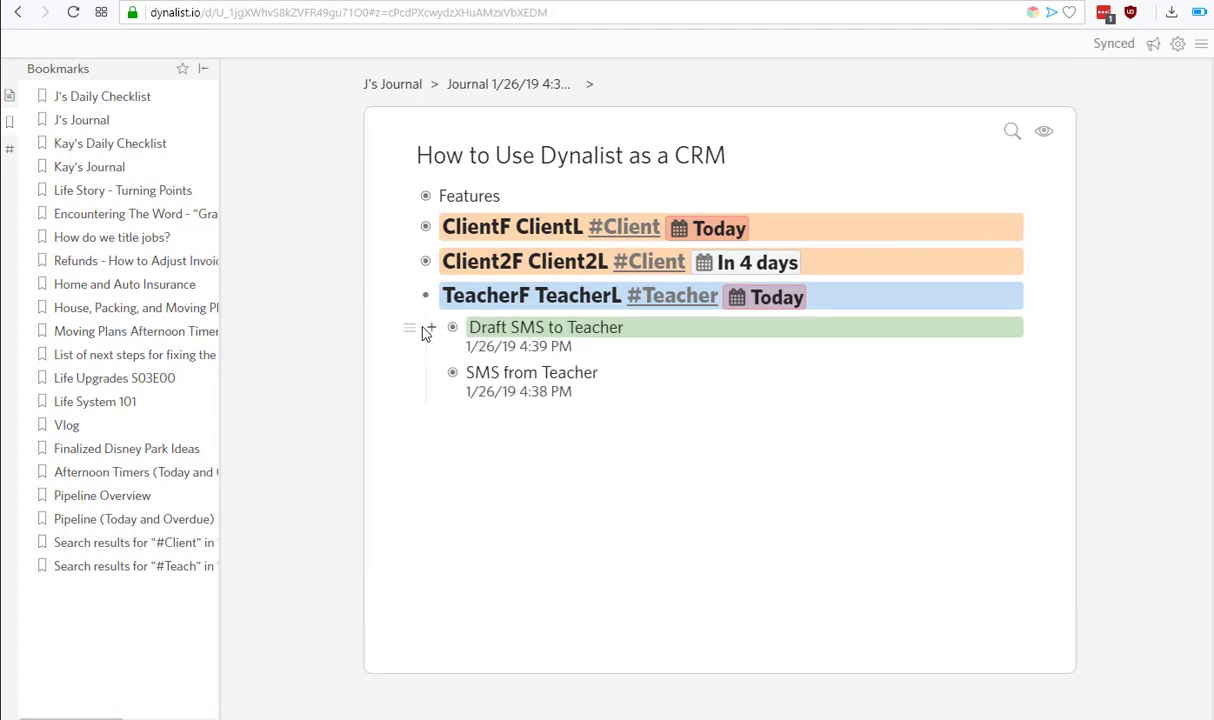
{"action": "left_click", "coordinate": [500, 295]}
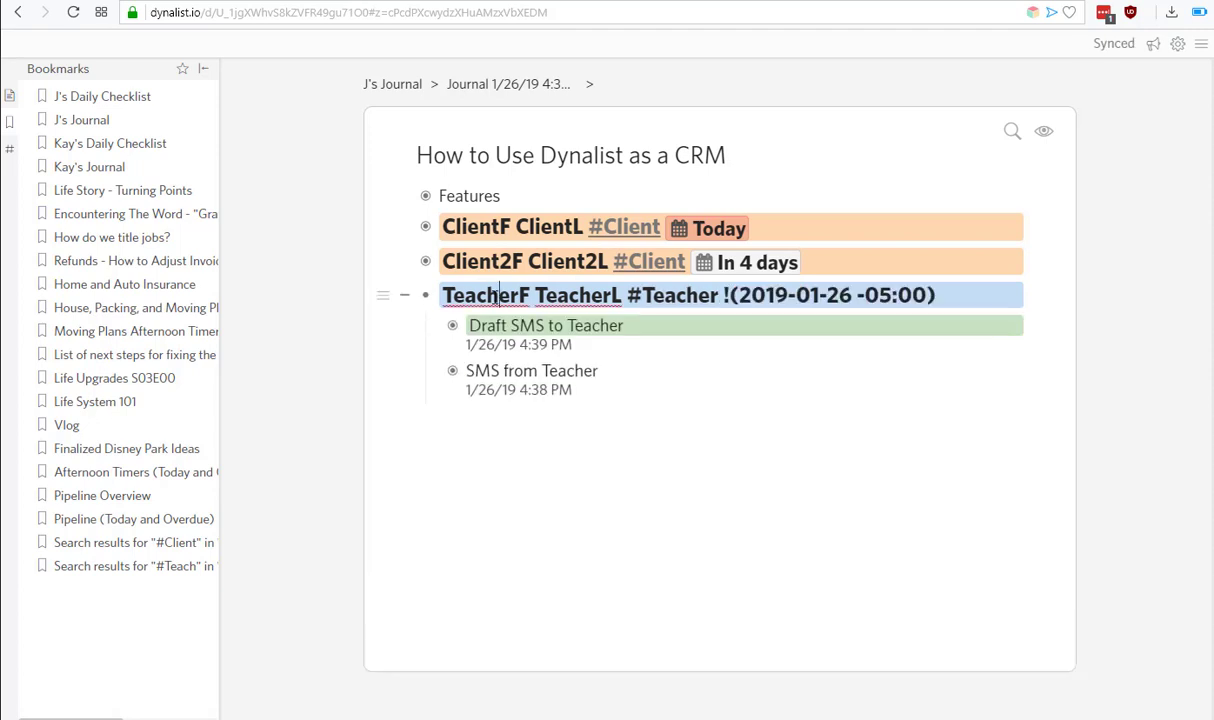
{"action": "key", "text": "ctrl+Up"}
{"action": "key", "text": "ctrl+Down"}
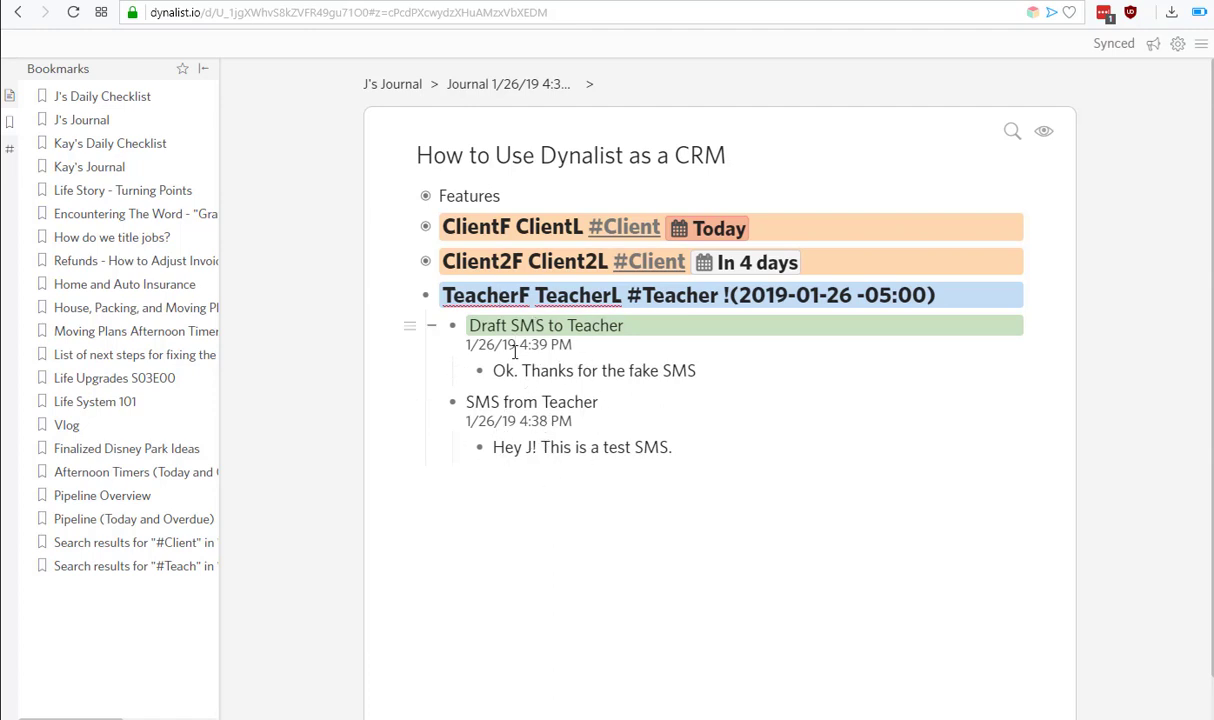
{"action": "double_click", "coordinate": [492, 326]}
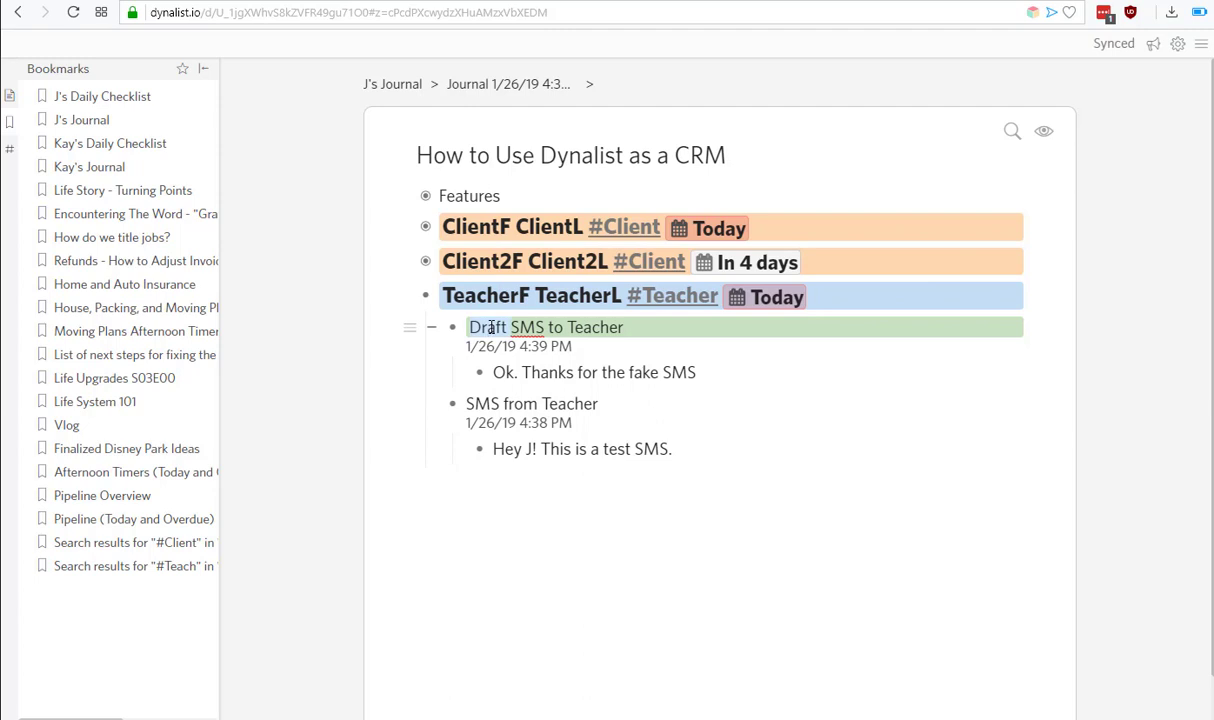
{"action": "type", "text": "Sent"}
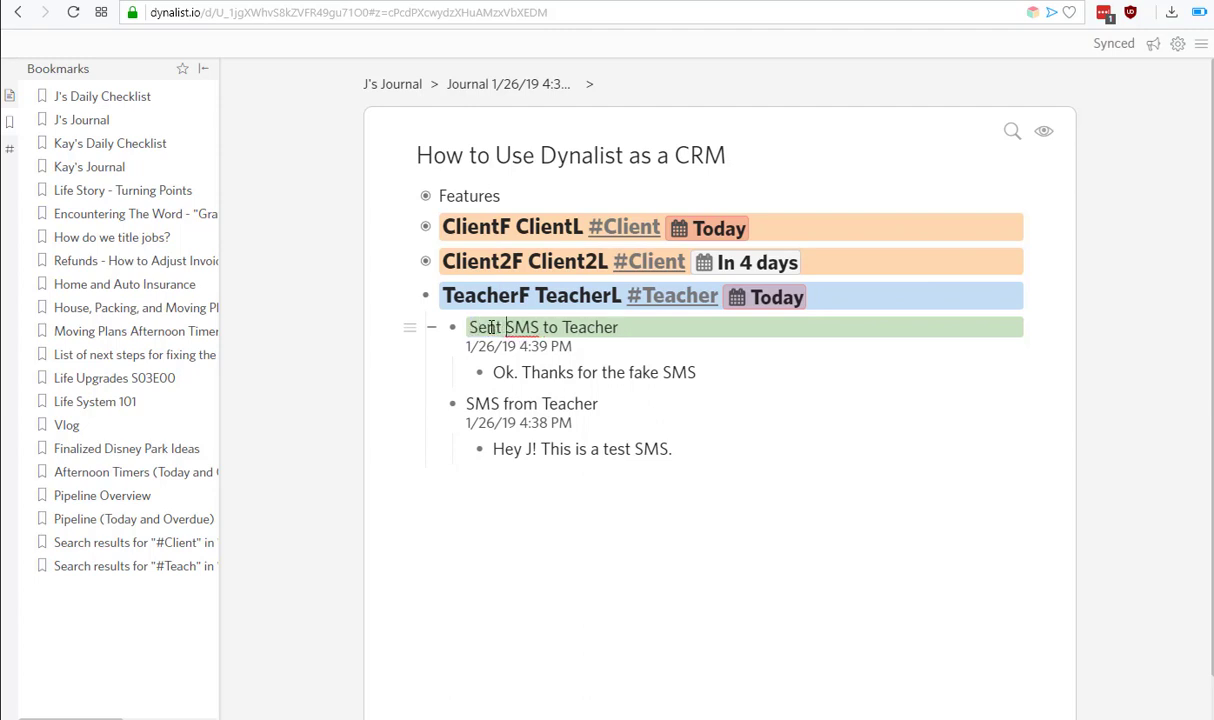
{"action": "key", "text": "Escape"}
{"action": "key", "text": "Escape"}
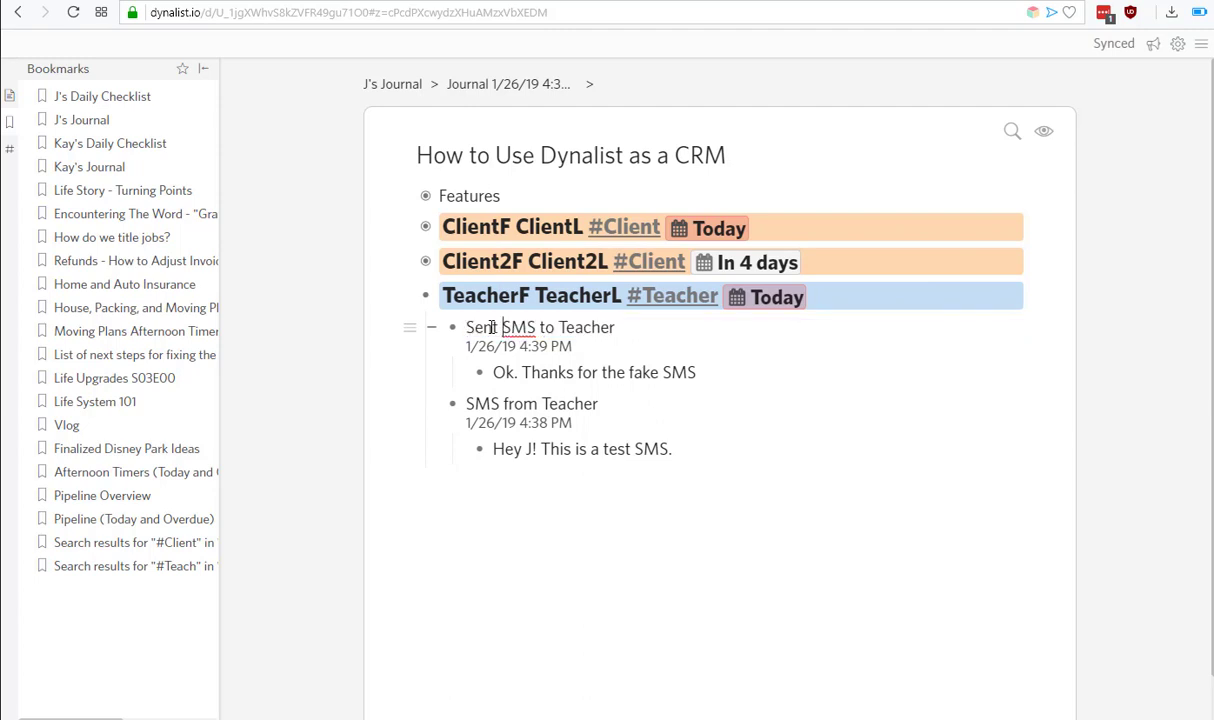
Move TeacherF's due date from today to January 30, showing In 4 days.
{"action": "left_click", "coordinate": [795, 297]}
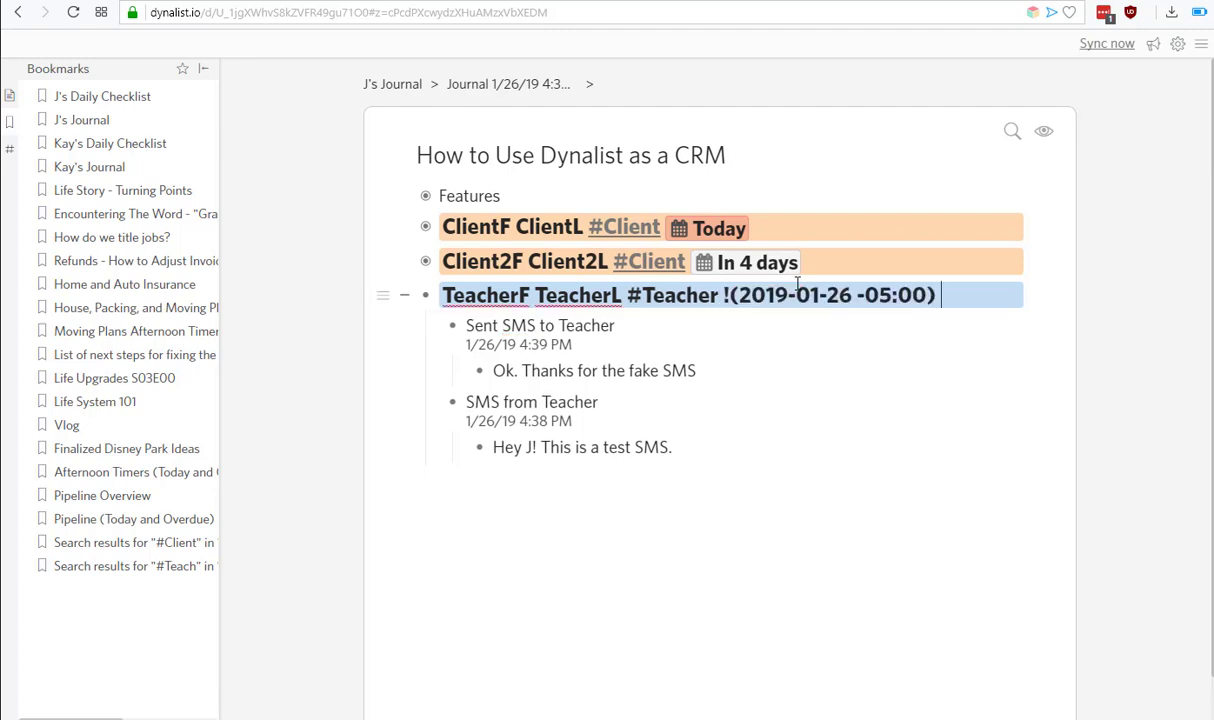
{"action": "left_click", "coordinate": [700, 345]}
{"action": "left_click", "coordinate": [760, 298]}
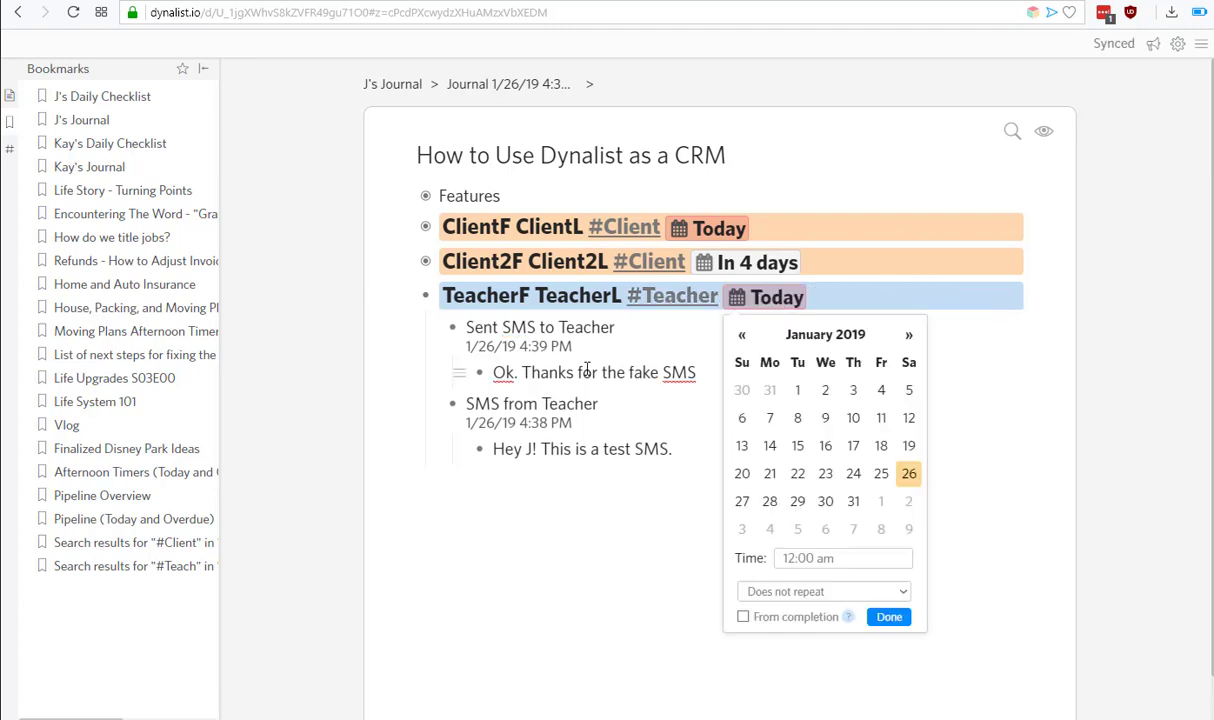
{"action": "key", "text": "Right"}
{"action": "key", "text": "Right"}
{"action": "key", "text": "Return"}
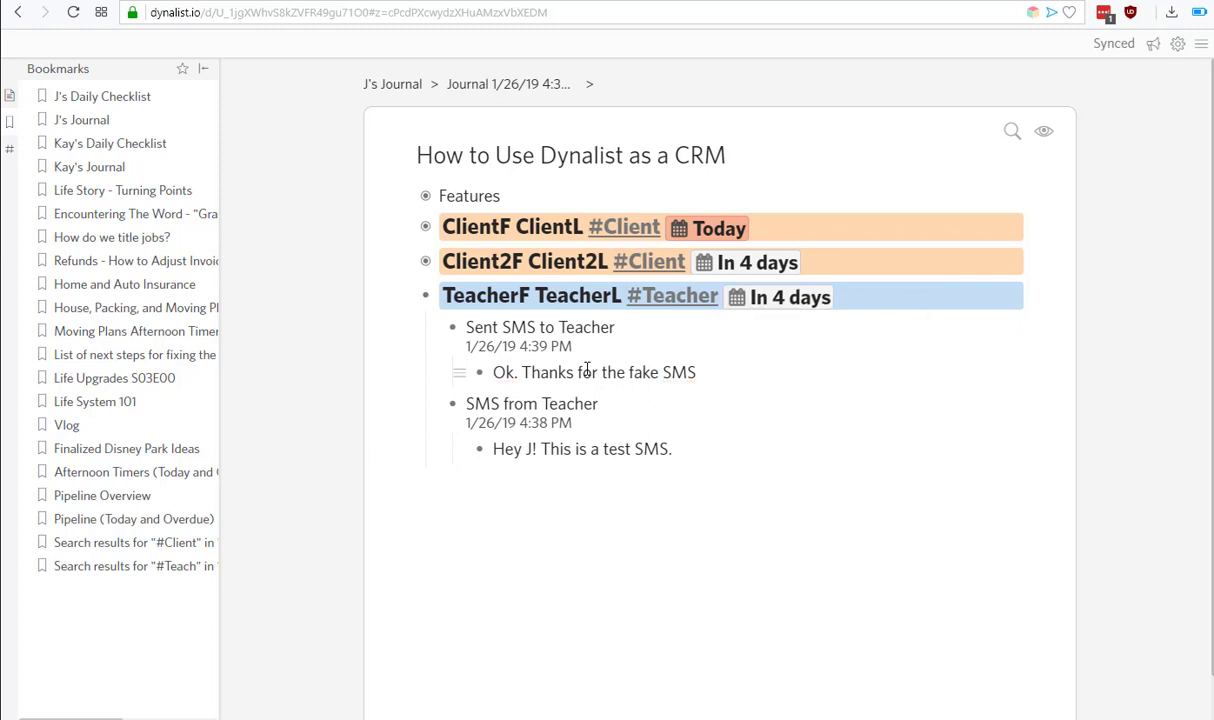
{"action": "left_click", "coordinate": [789, 299]}
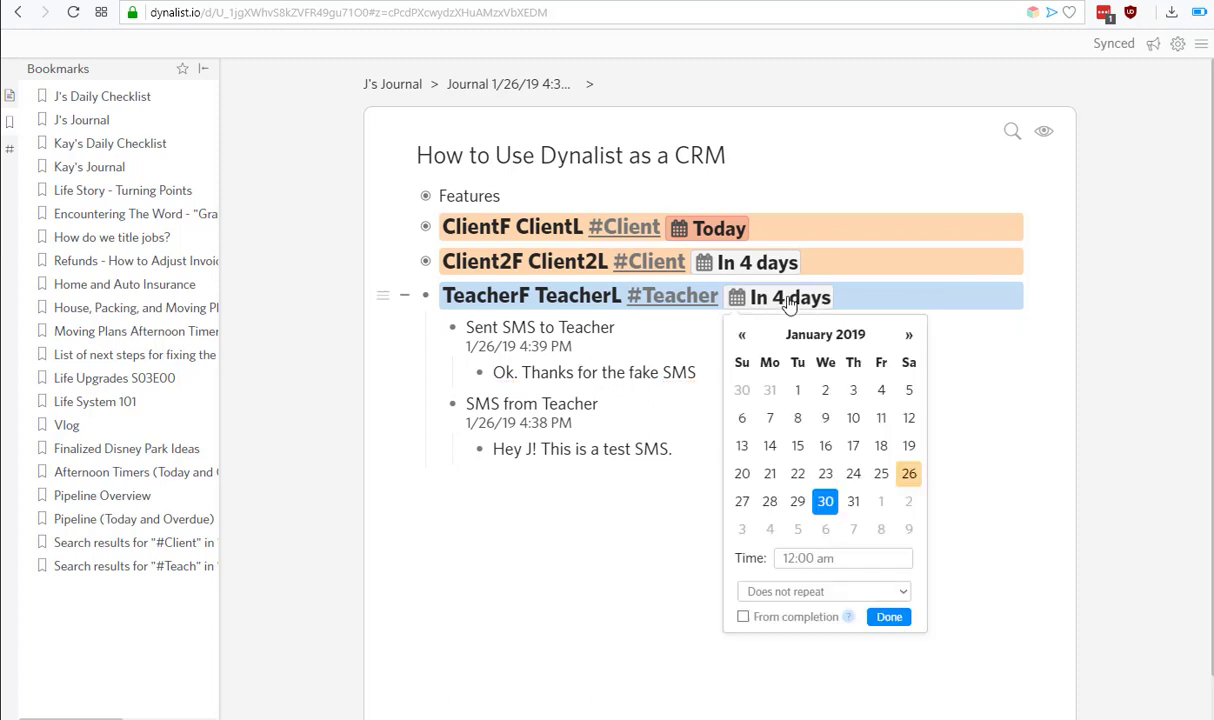
{"action": "key", "text": "Right"}
{"action": "key", "text": "Left"}
{"action": "key", "text": "Left"}
{"action": "key", "text": "Left"}
{"action": "key", "text": "Left"}
{"action": "left_click", "coordinate": [507, 374]}
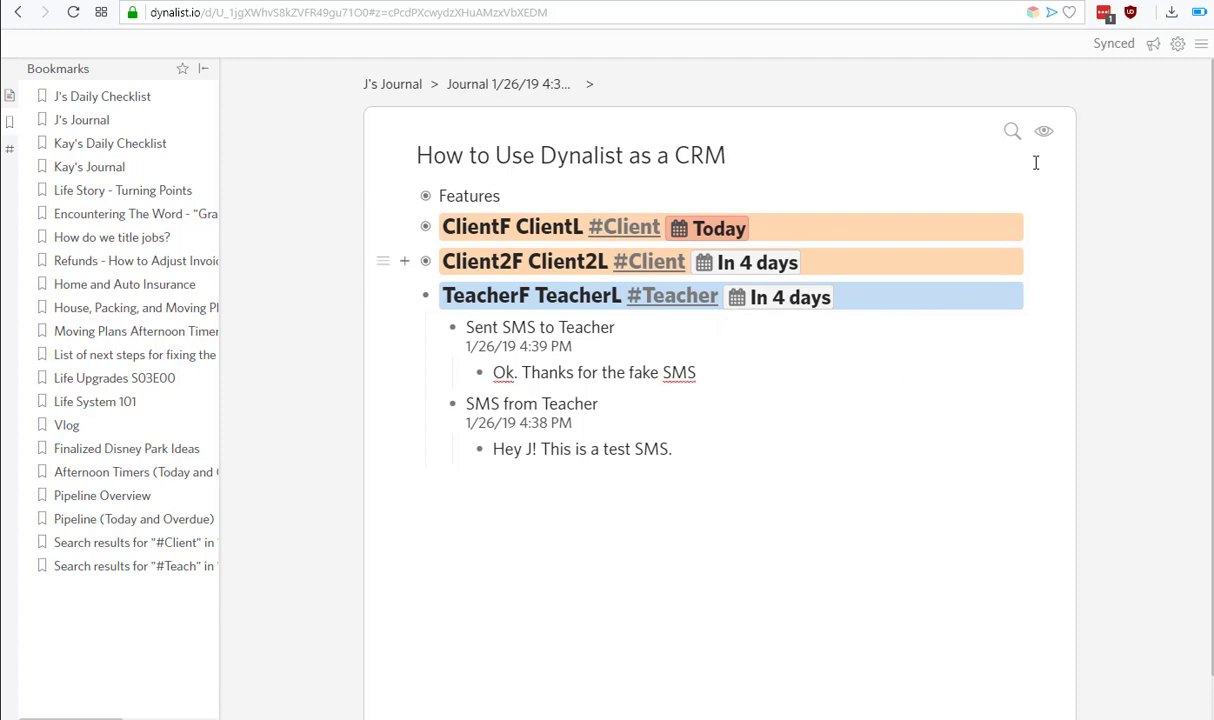
Search the outline with within:today to show items due today.
{"action": "left_click", "coordinate": [1012, 131]}
{"action": "type", "text": "within:today"}
{"action": "left_click", "coordinate": [772, 361]}
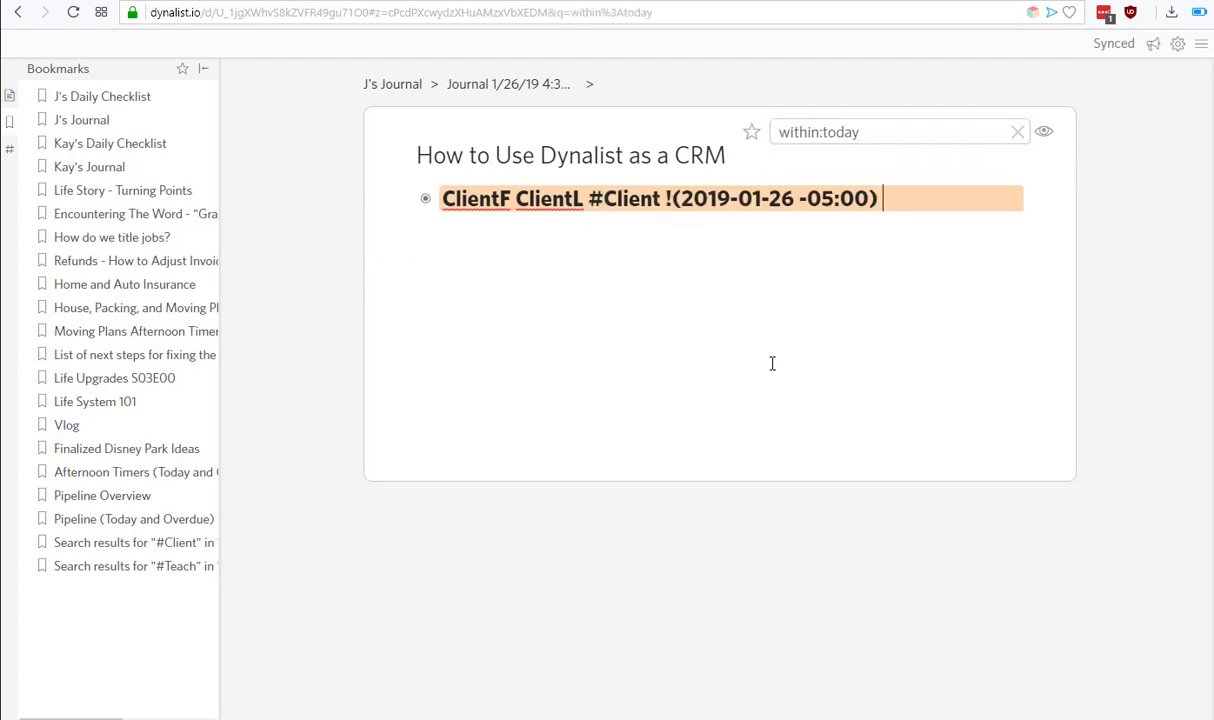
Replace the search query with #Teacher and select the TeacherF TeacherL contact.
{"action": "left_click", "coordinate": [925, 128]}
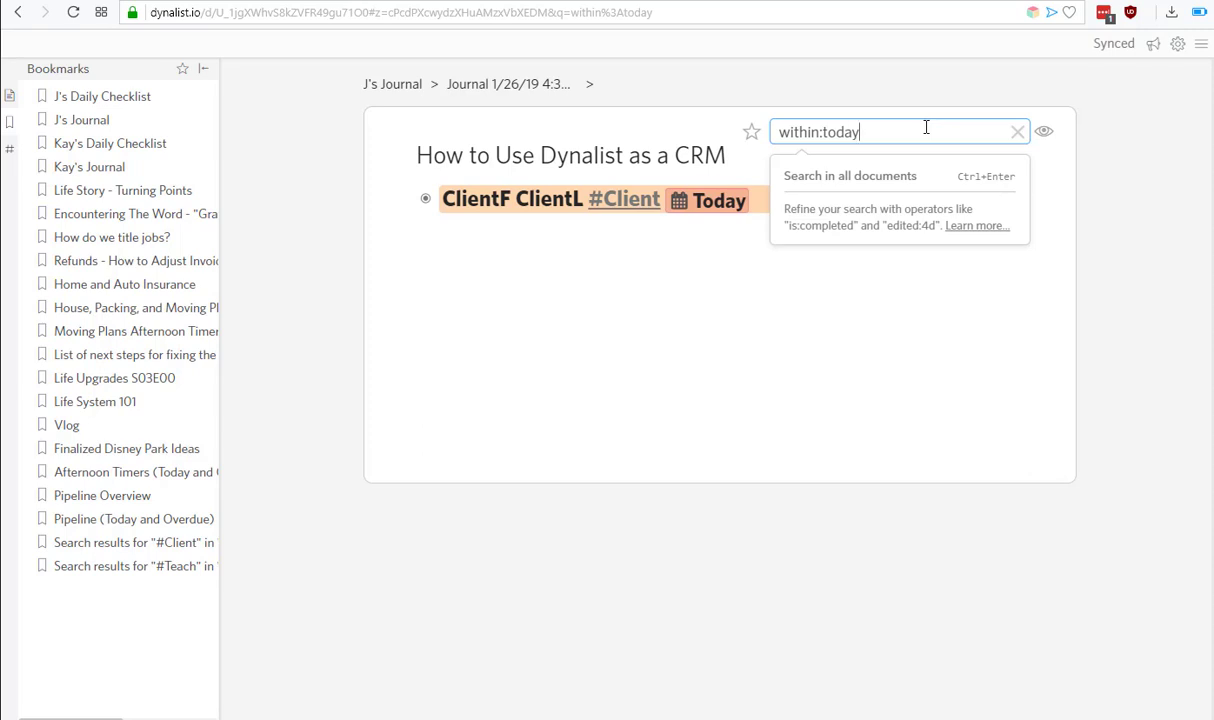
{"action": "key", "text": "ctrl+a"}
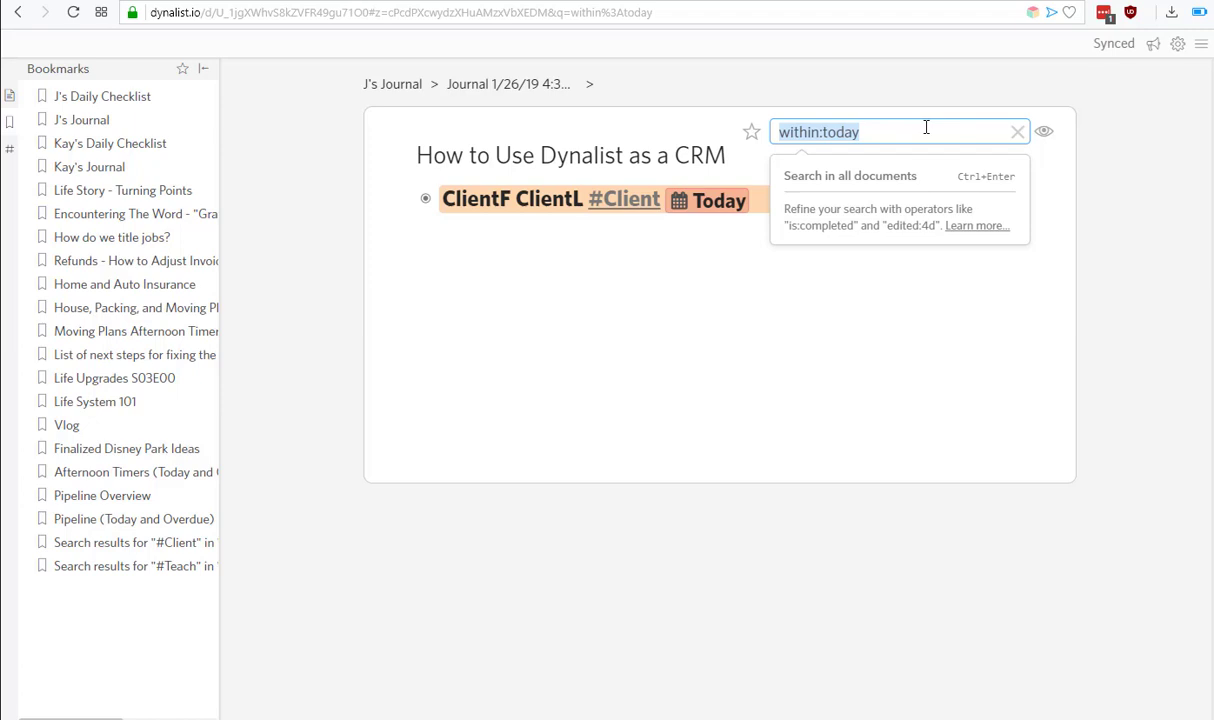
{"action": "type", "text": "TeachF"}
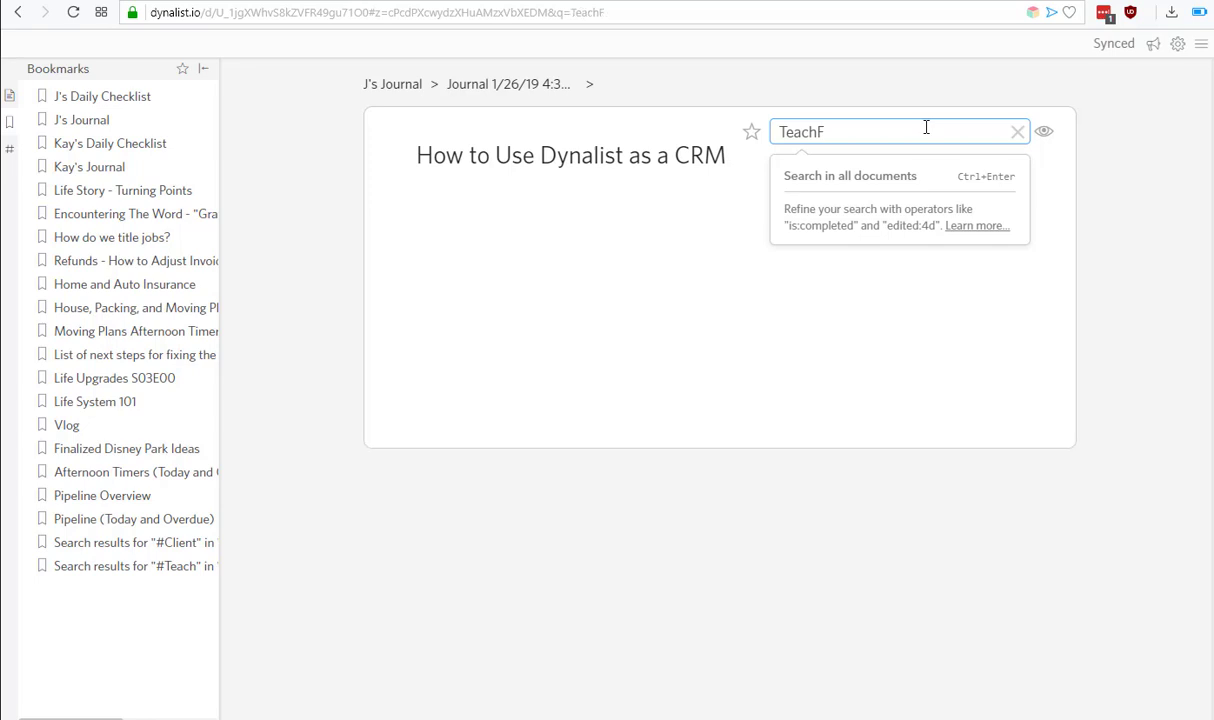
{"action": "key", "text": "ctrl+a"}
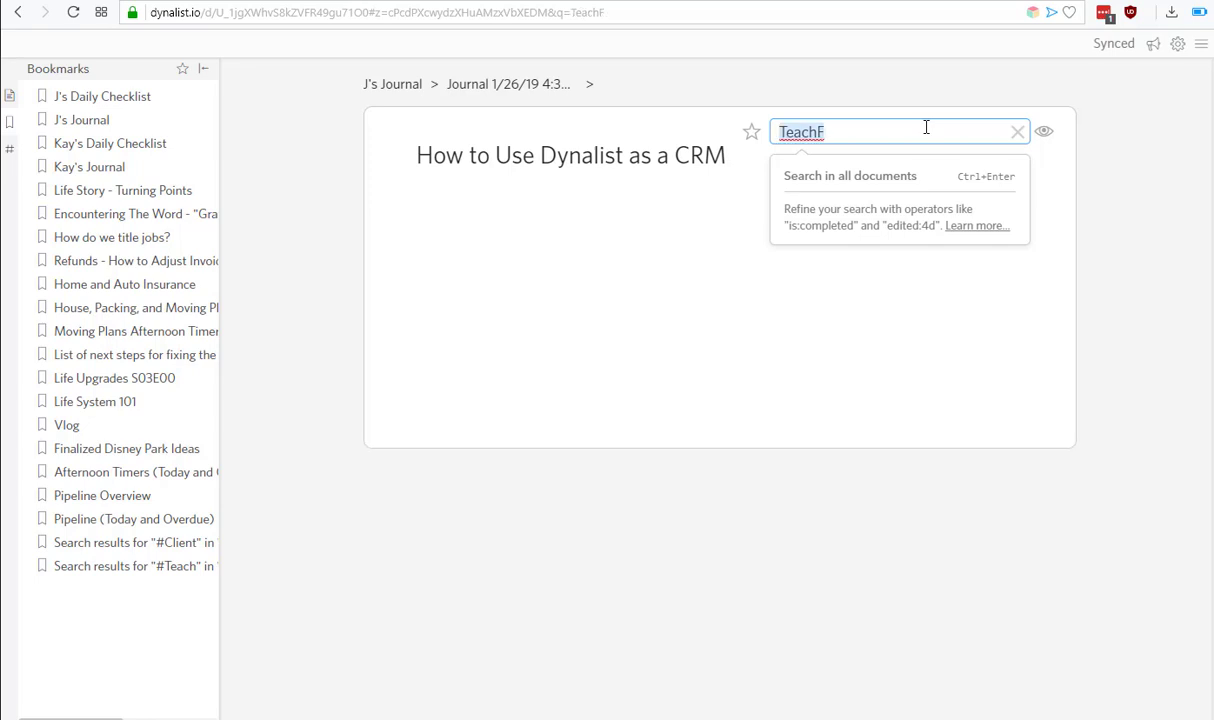
{"action": "type", "text": "#Teacher"}
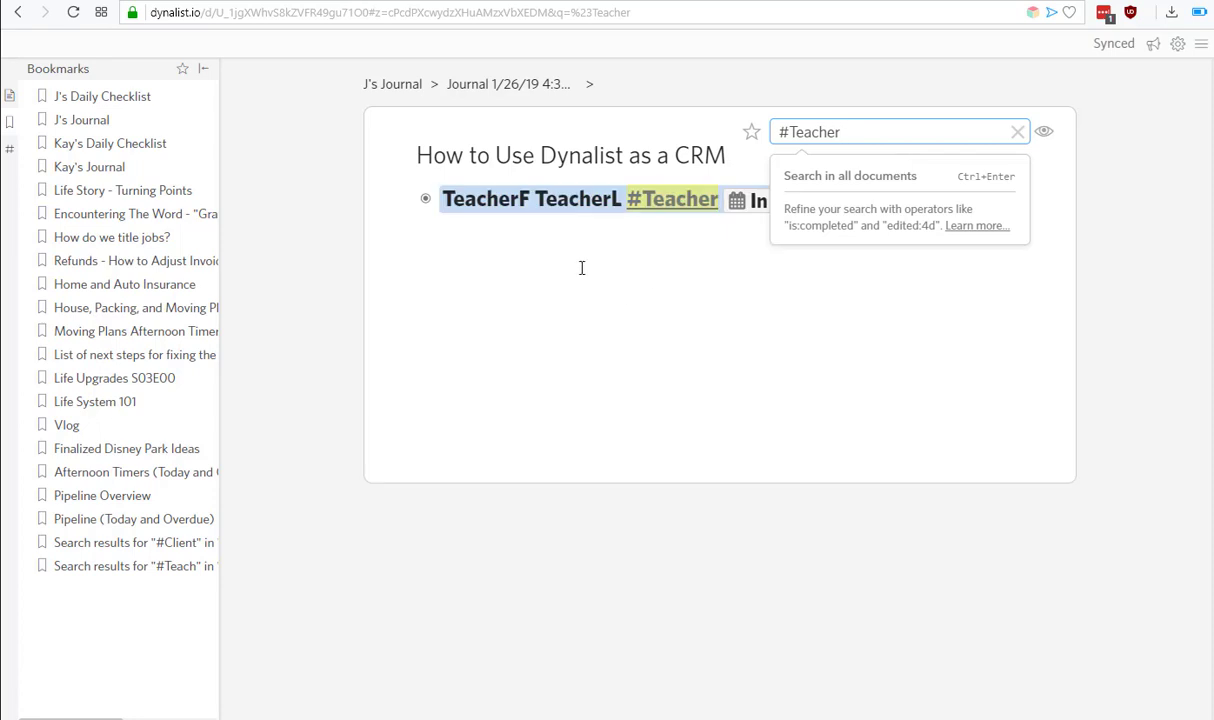
{"action": "left_click", "coordinate": [558, 282]}
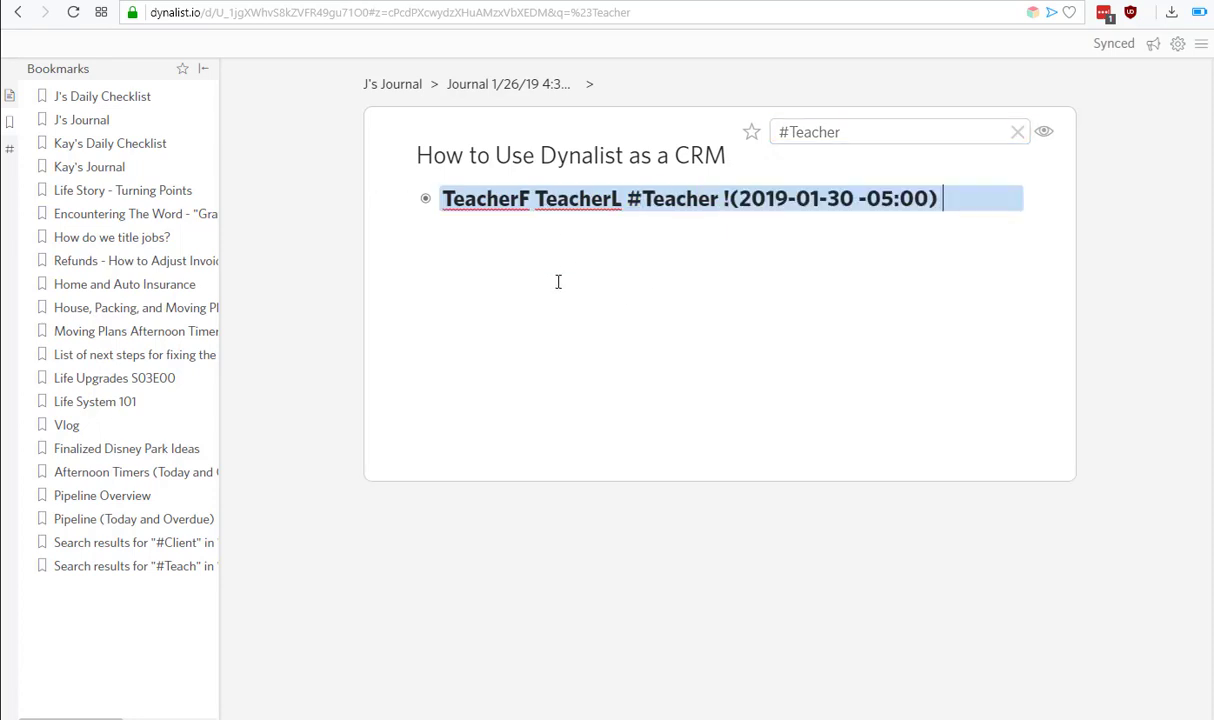
Add 'SMS from Teacher' under TeacherF with a 1/26/19 5:18 PM timestamp note.
{"action": "left_click", "coordinate": [403, 199]}
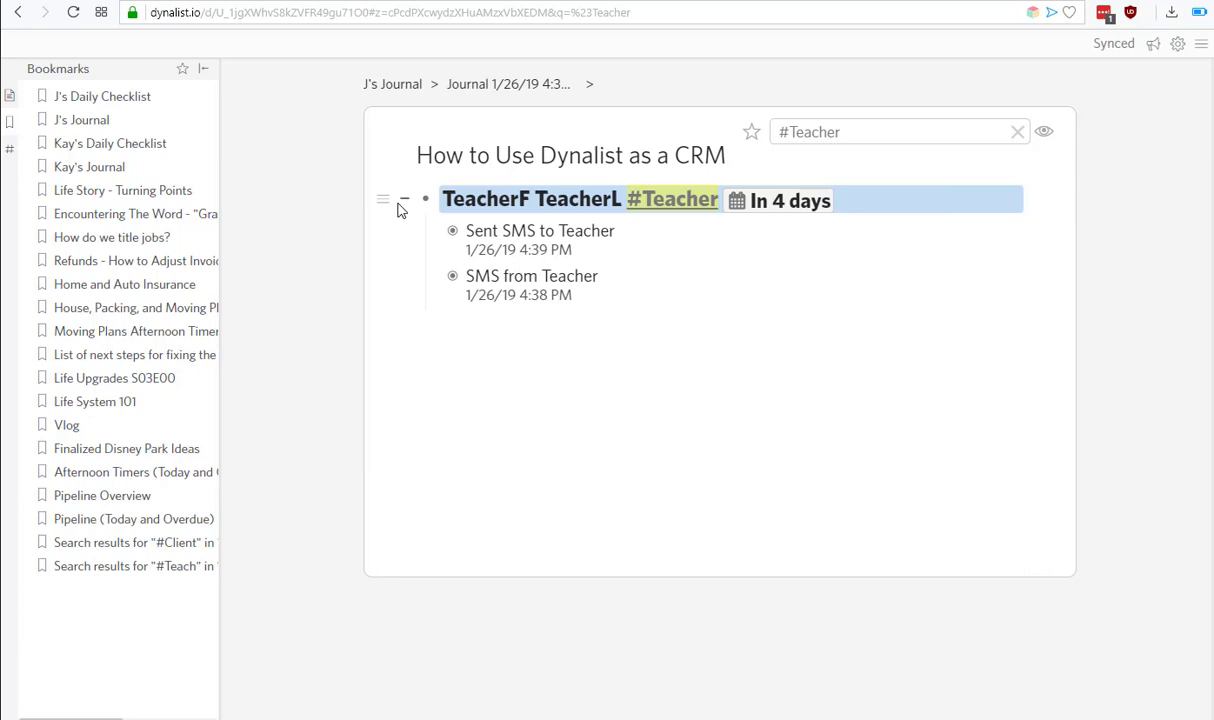
{"action": "left_click", "coordinate": [500, 234]}
{"action": "key", "text": "Return"}
{"action": "type", "text": "S"}
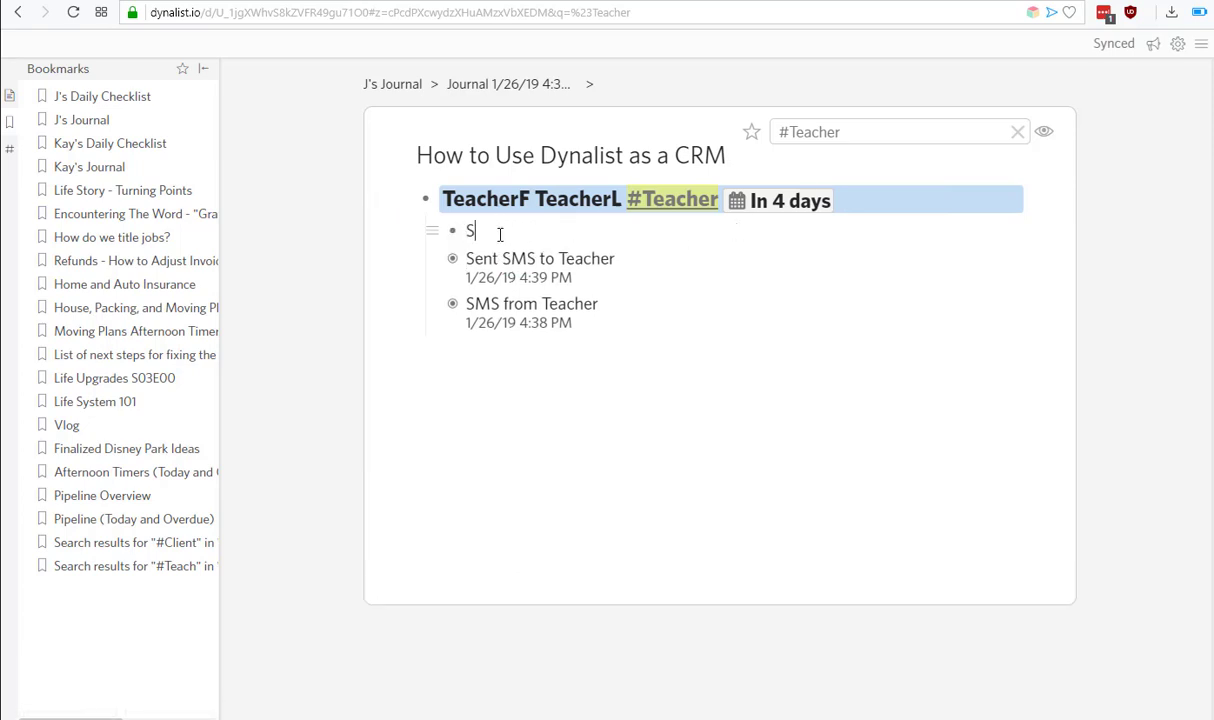
{"action": "type", "text": "MS from Teacher"}
{"action": "key", "text": "shift+Return"}
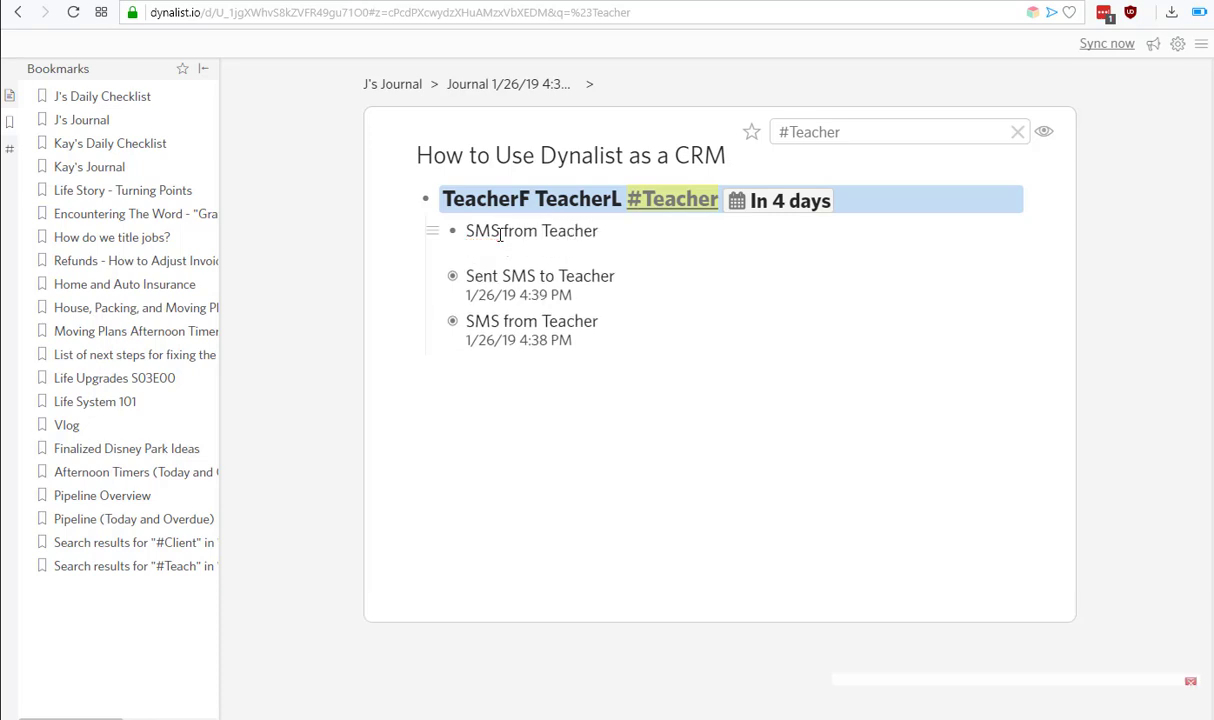
{"action": "type", "text": "1/26/19 5:18 PM"}
{"action": "key", "text": "Return"}
{"action": "key", "text": "Tab"}
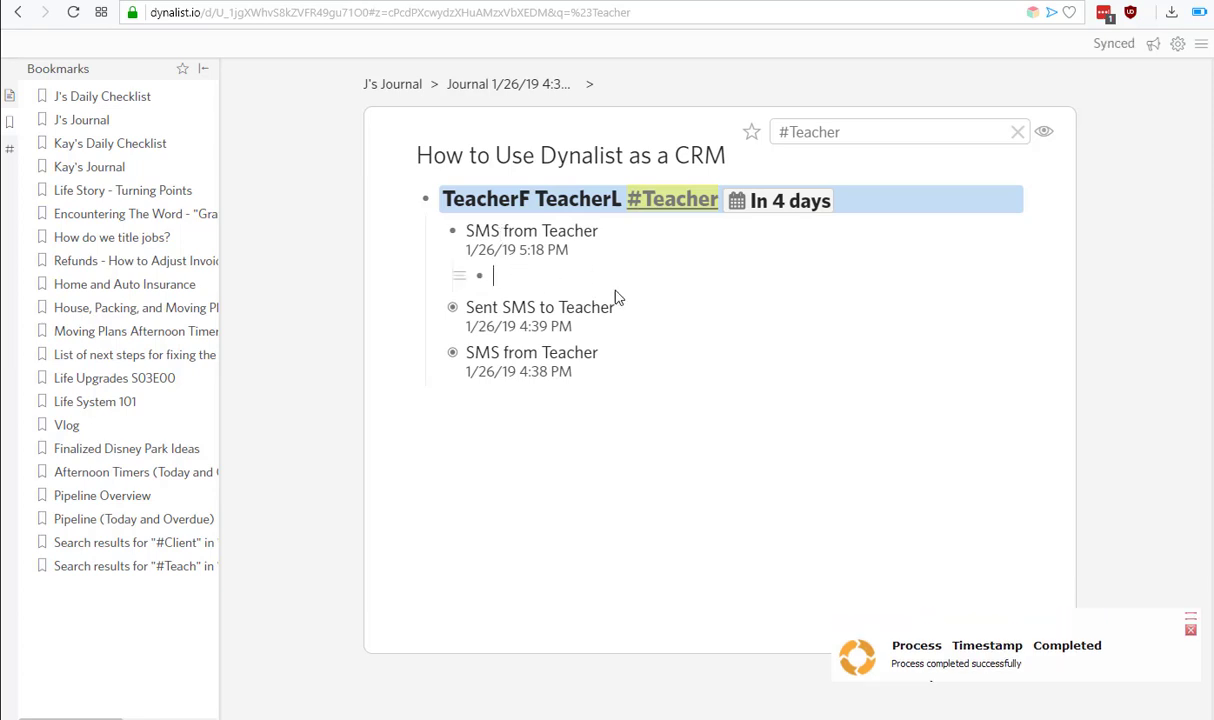
Reset TeacherF's due date back to Today.
{"action": "left_click", "coordinate": [797, 205]}
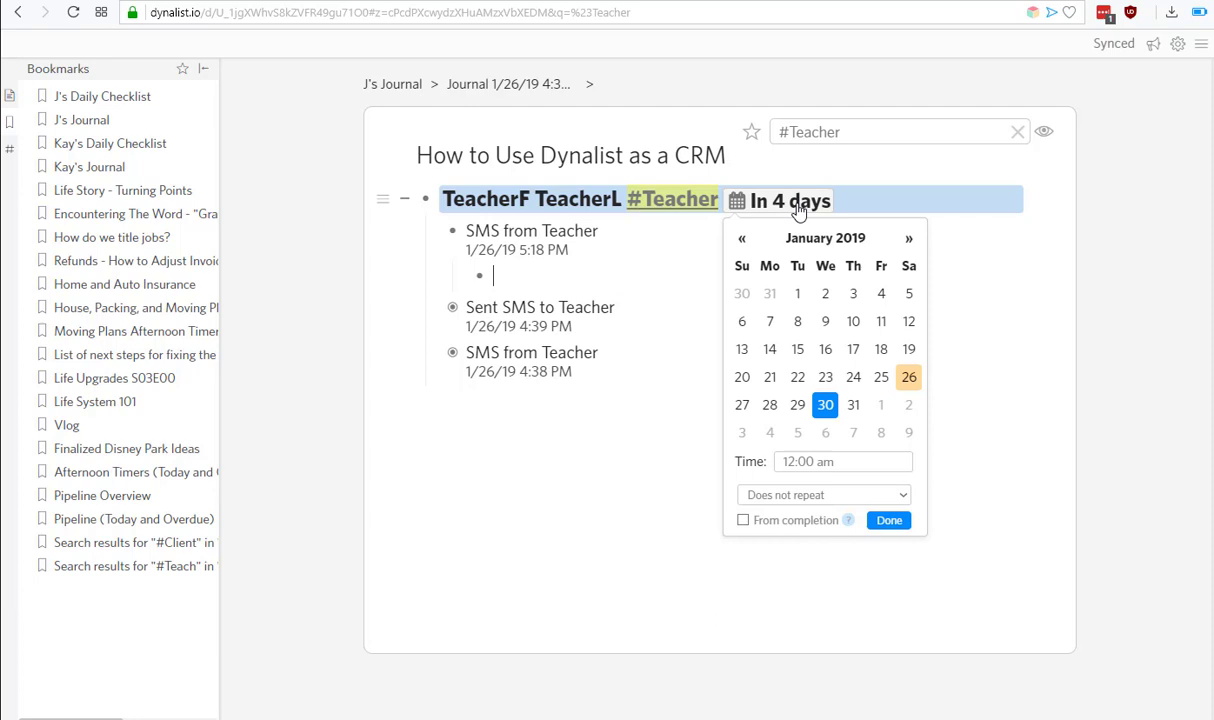
{"action": "key", "text": "Left"}
{"action": "key", "text": "Left"}
{"action": "key", "text": "Left"}
{"action": "key", "text": "Left"}
{"action": "key", "text": "Return"}
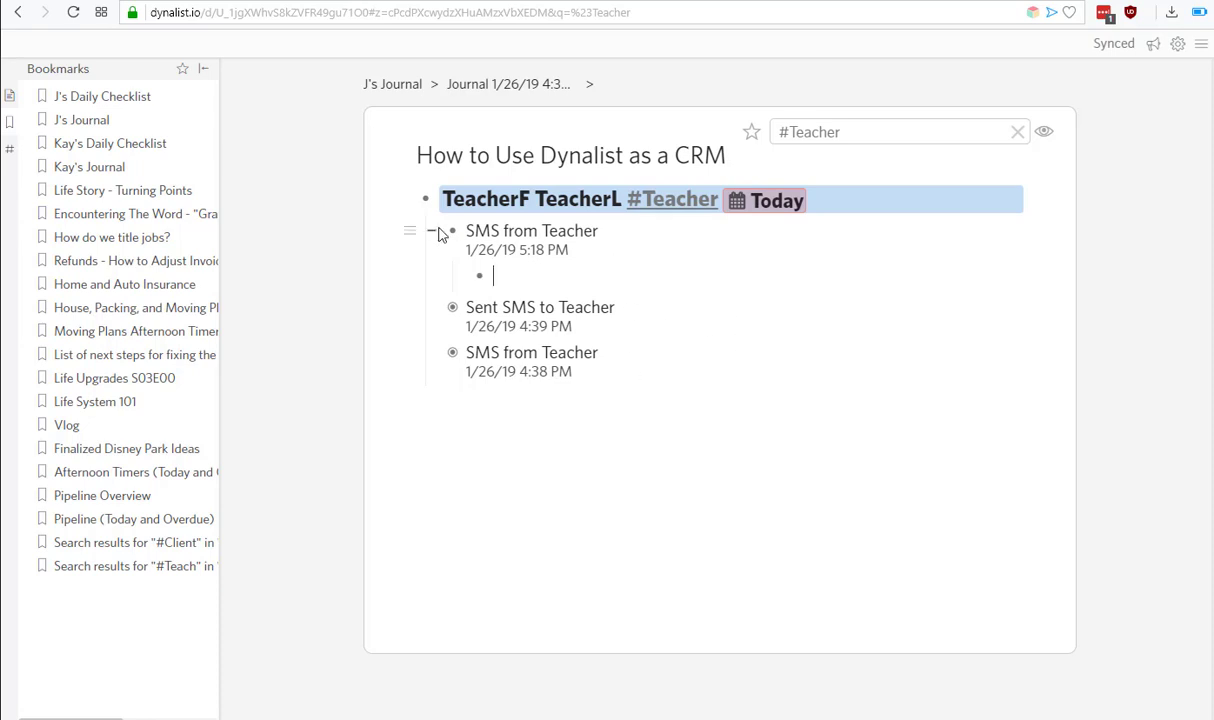
Clear the #Teacher search filter to show the full outline.
{"action": "left_click", "coordinate": [870, 130]}
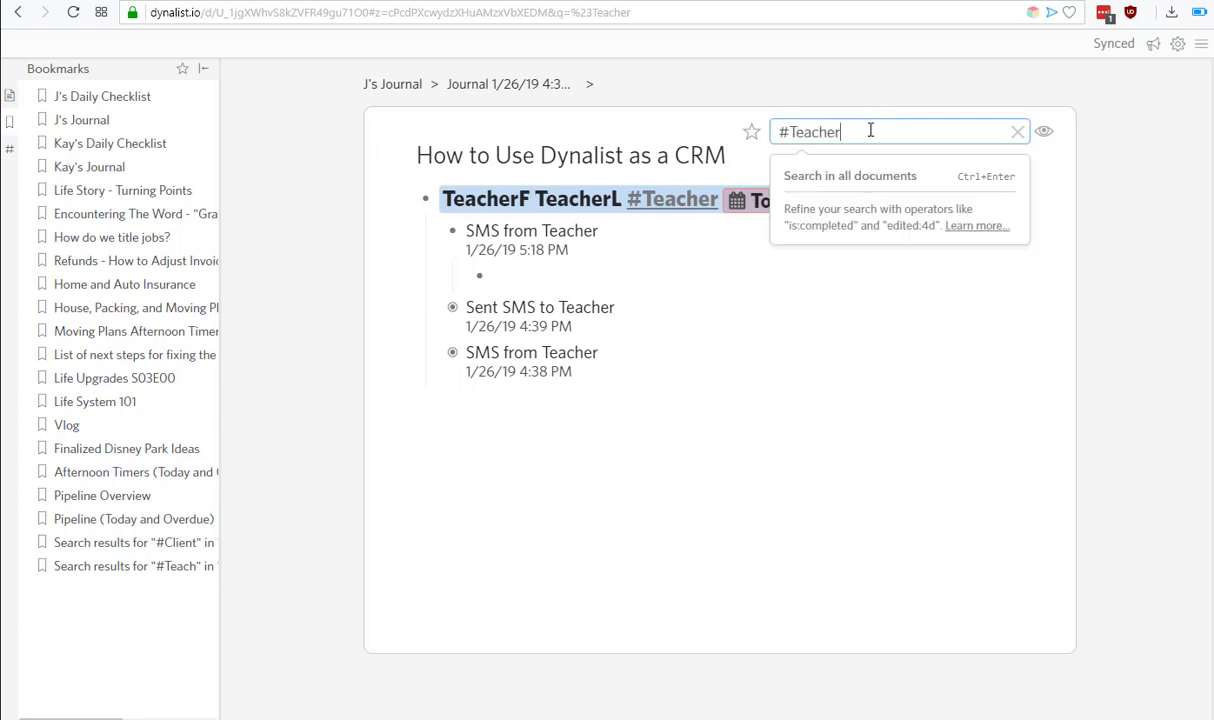
{"action": "key", "text": "ctrl+a"}
{"action": "key", "text": "BackSpace"}
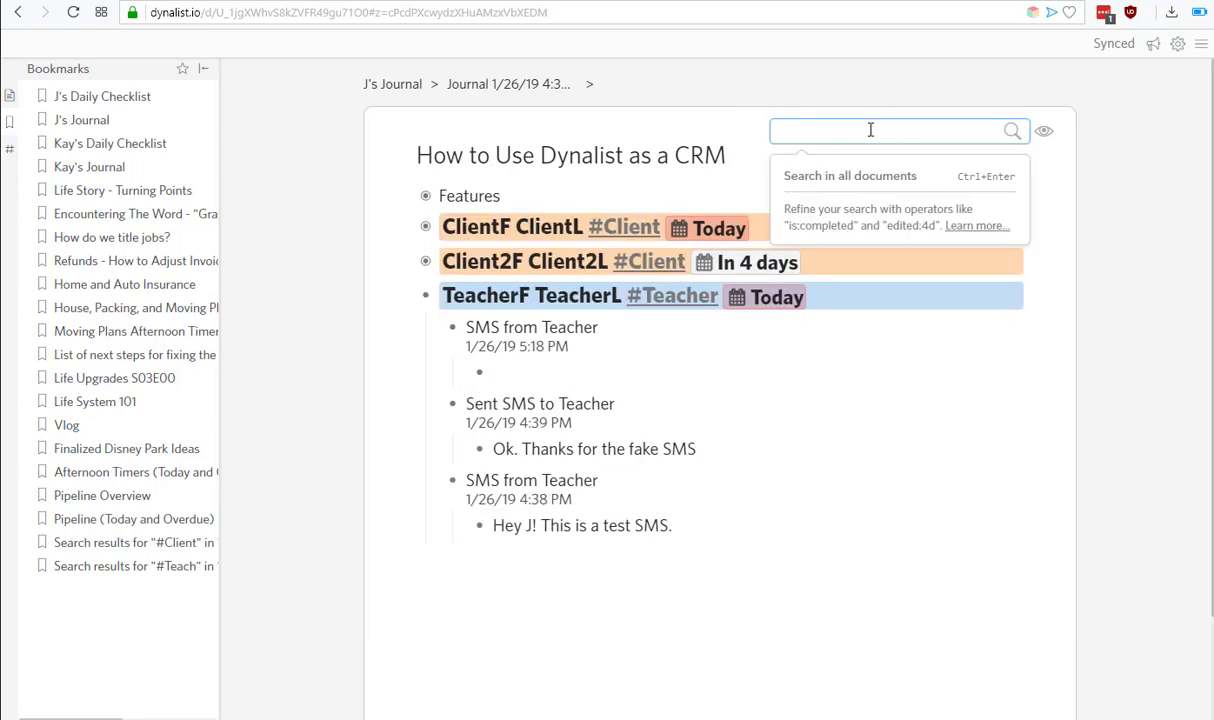
{"action": "left_click", "coordinate": [660, 366]}
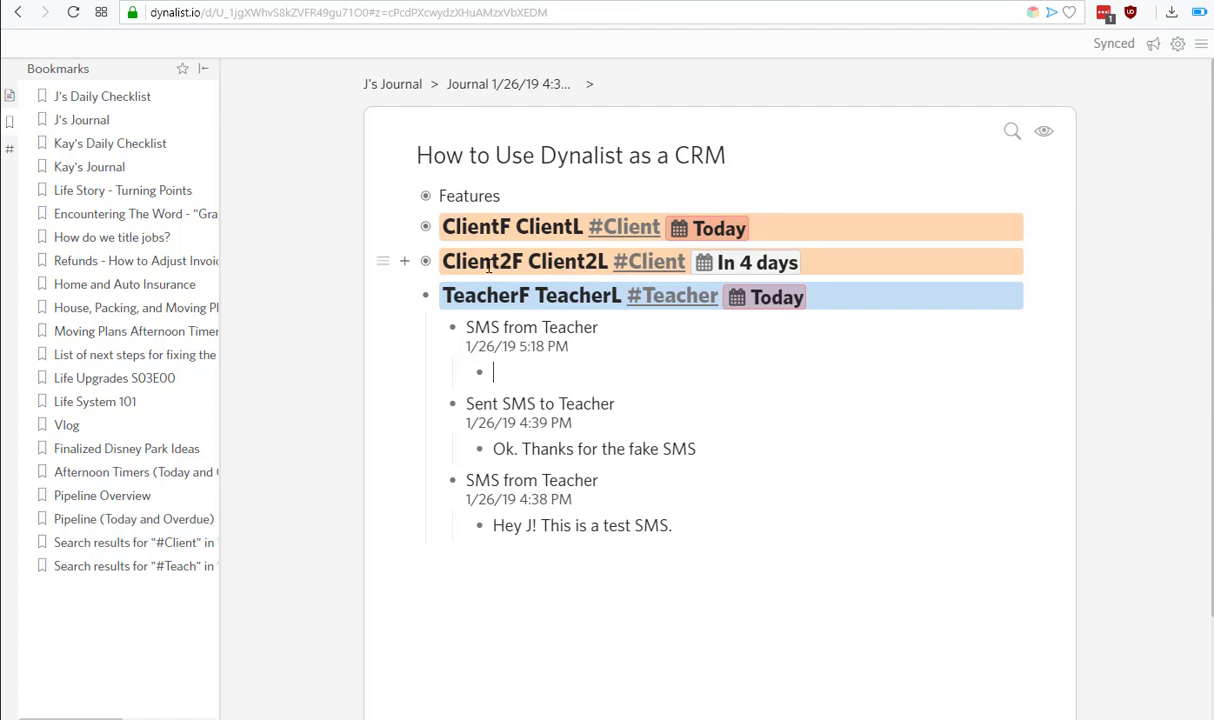
Copy a link to the Email from Client2 item under Client2F.
{"action": "left_click", "coordinate": [404, 262]}
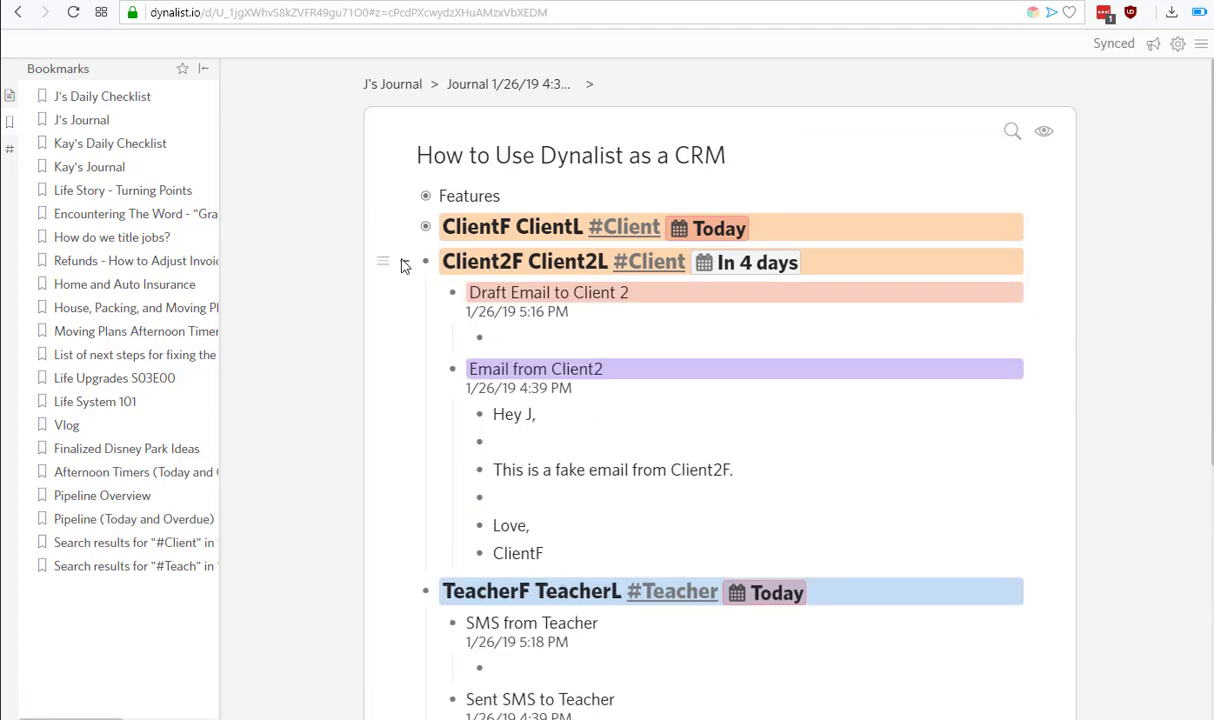
{"action": "left_click", "coordinate": [409, 374]}
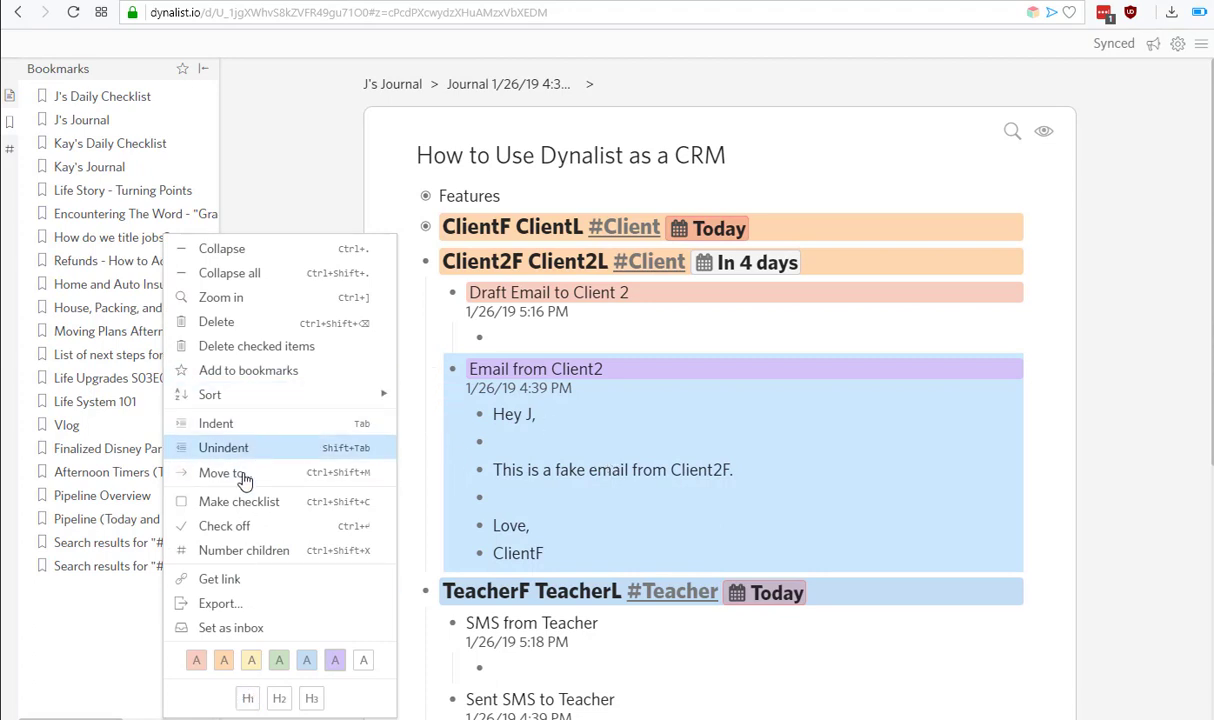
{"action": "left_click", "coordinate": [245, 580]}
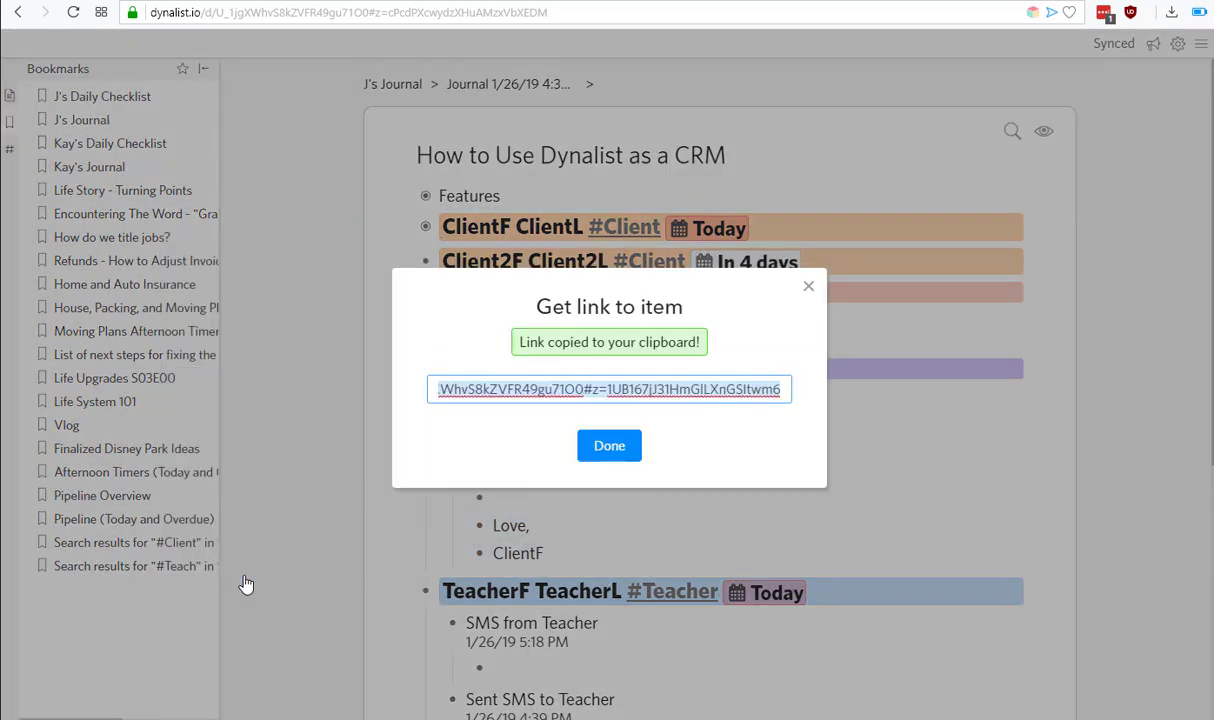
{"action": "left_click", "coordinate": [614, 452]}
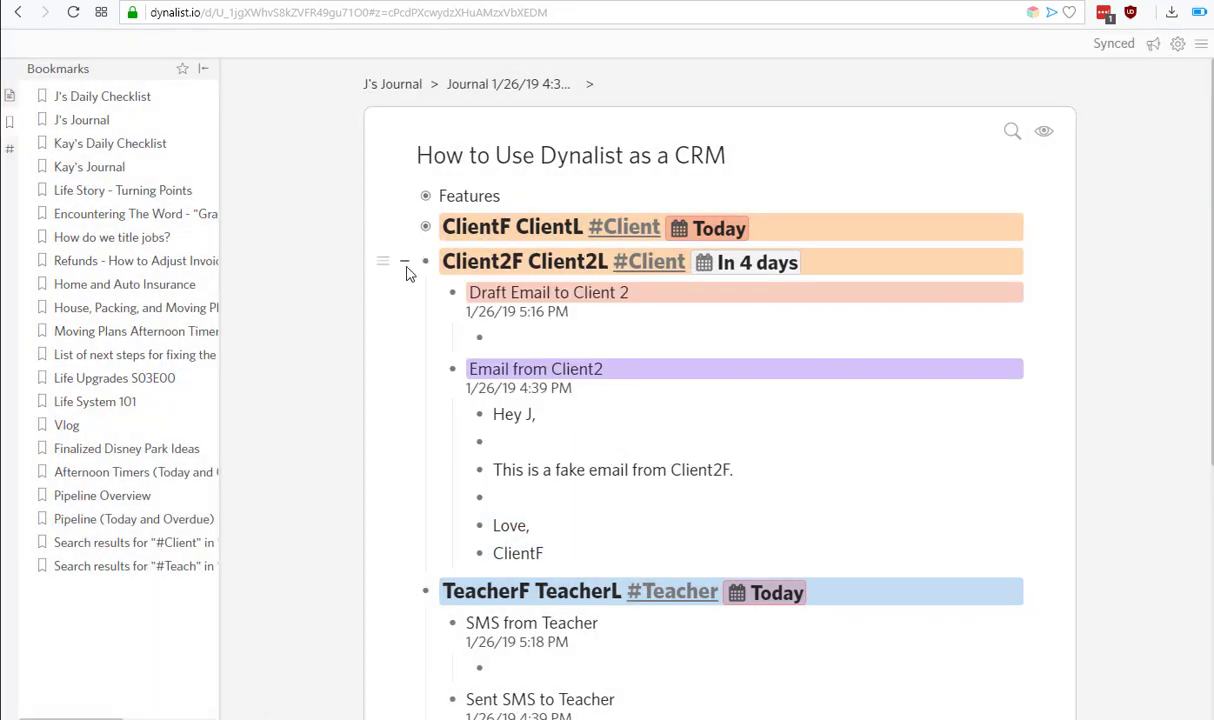
{"action": "left_click", "coordinate": [391, 261]}
Paste the Email from Client2 link above SMS from Teacher, then collapse TeacherF.
{"action": "left_click", "coordinate": [542, 327]}
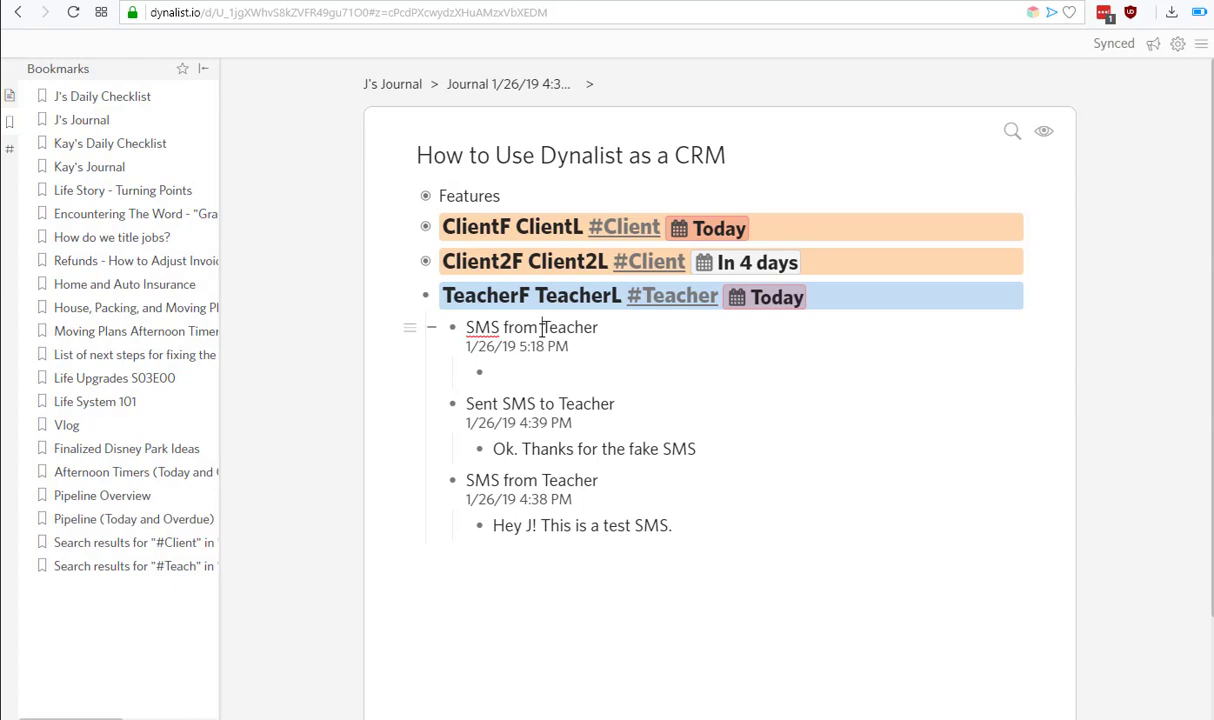
{"action": "key", "text": "Home"}
{"action": "key", "text": "Return"}
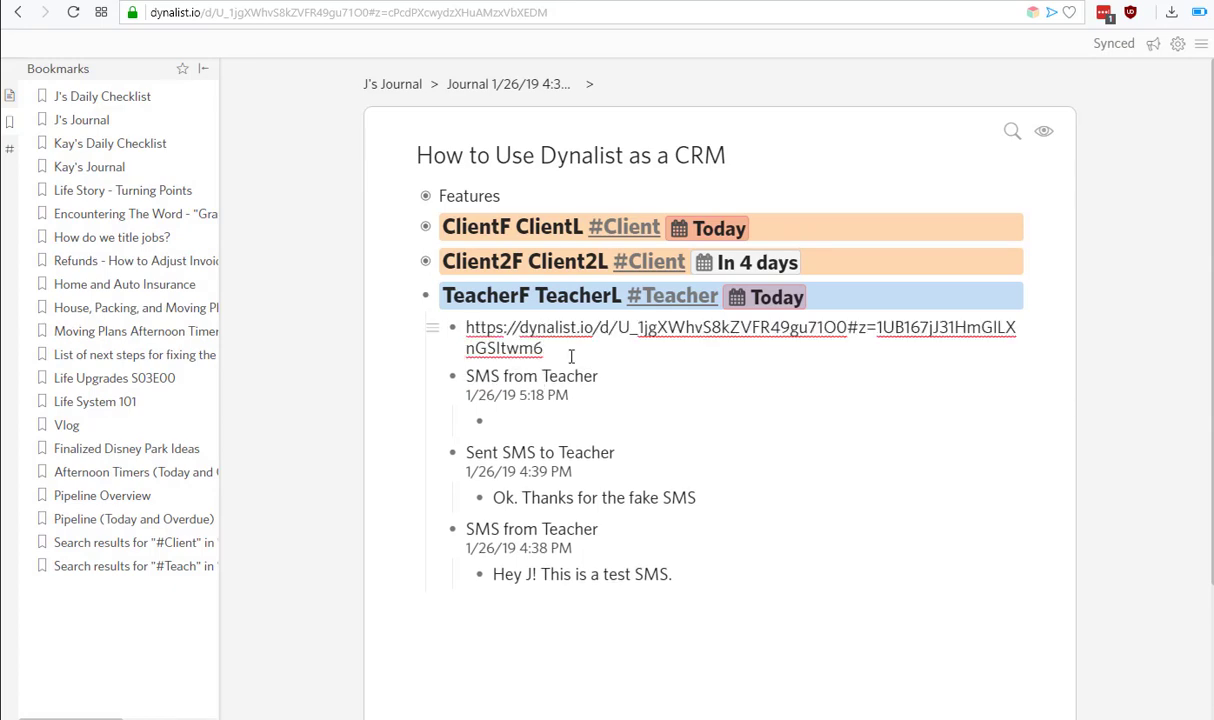
{"action": "key", "text": "Down"}
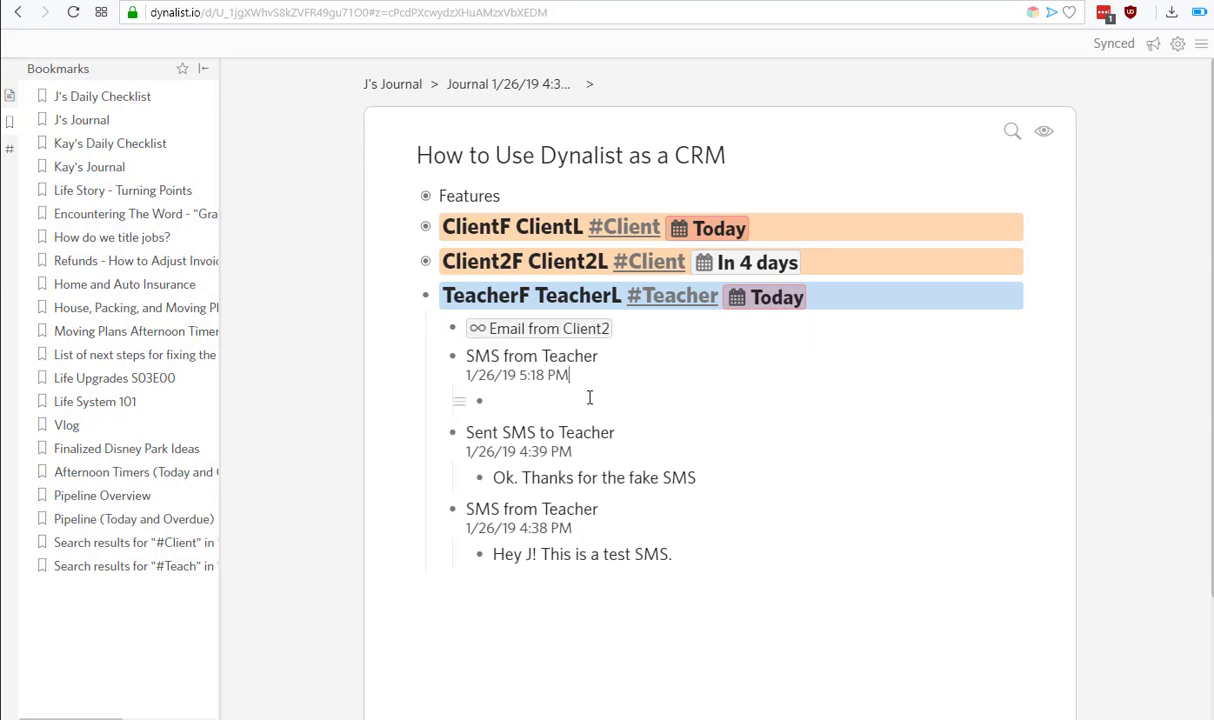
{"action": "key", "text": "Down"}
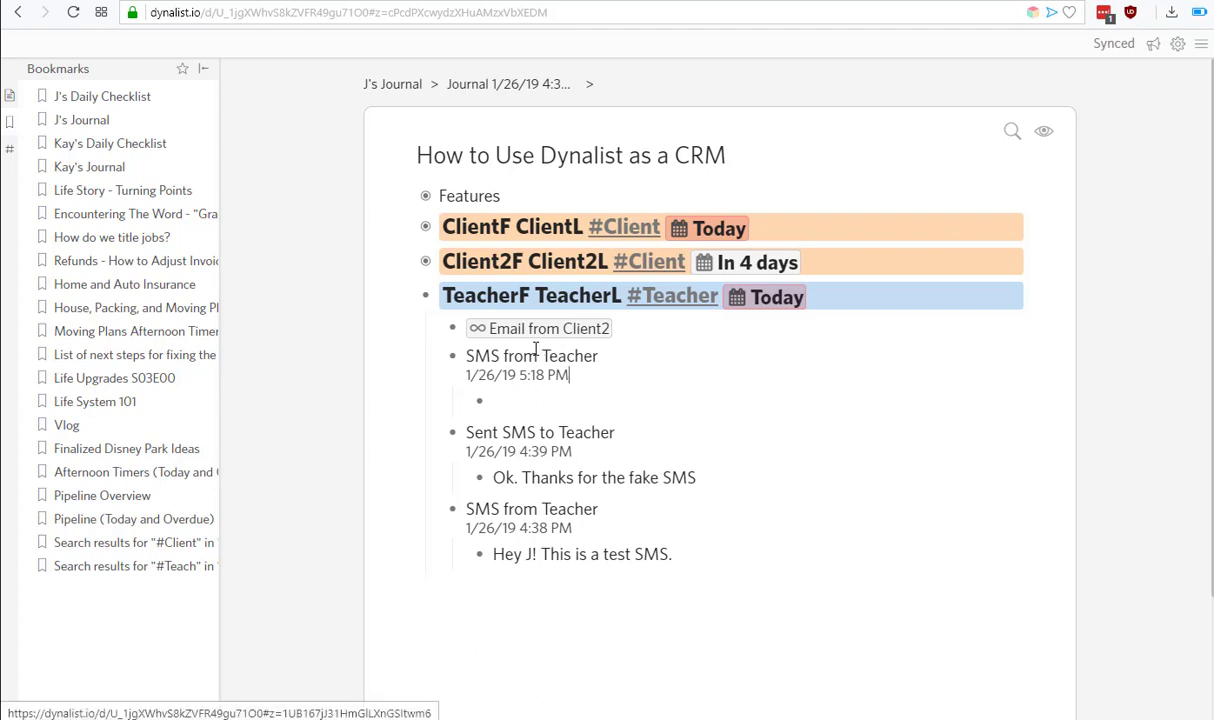
{"action": "left_click", "coordinate": [404, 295]}
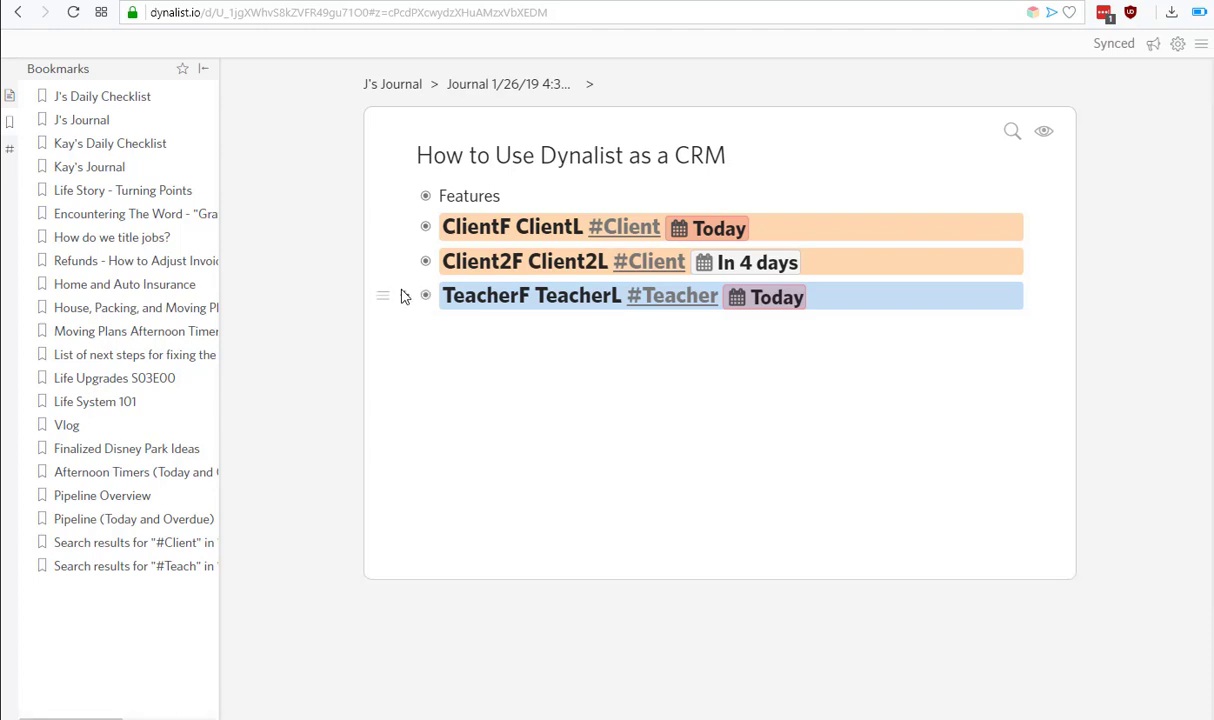
{"action": "left_click", "coordinate": [405, 296]}
{"action": "left_click", "coordinate": [425, 296]}
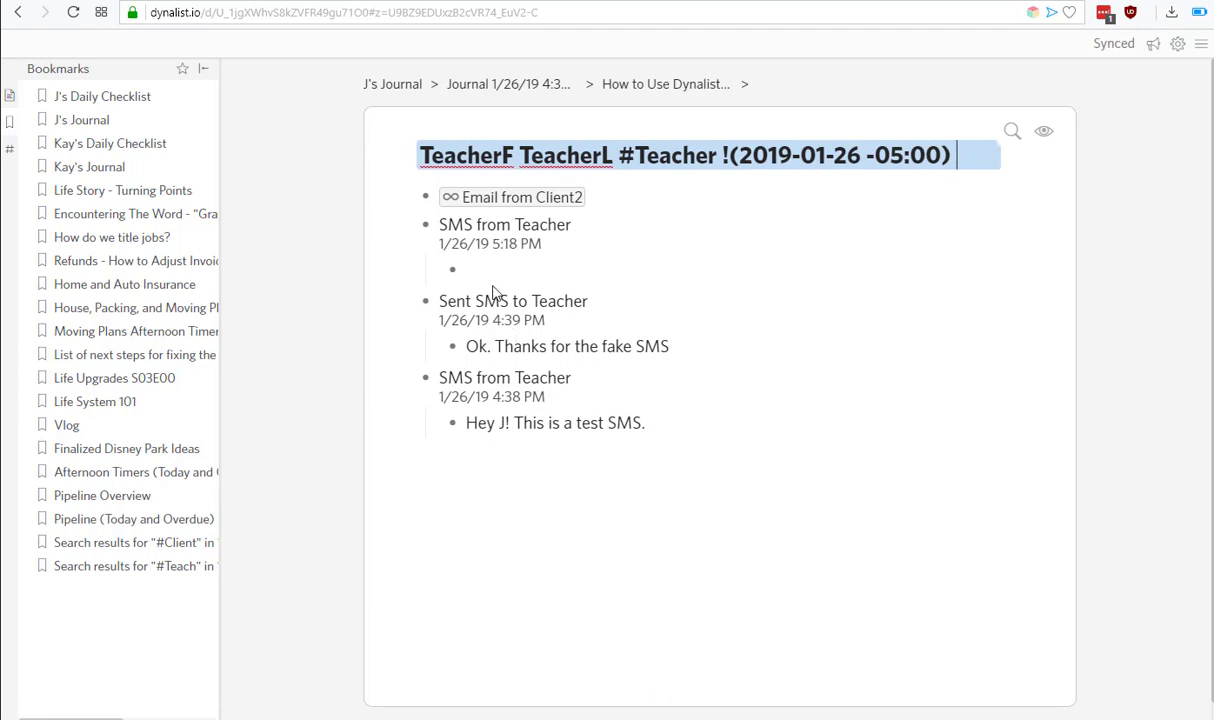
{"action": "left_click", "coordinate": [480, 201]}
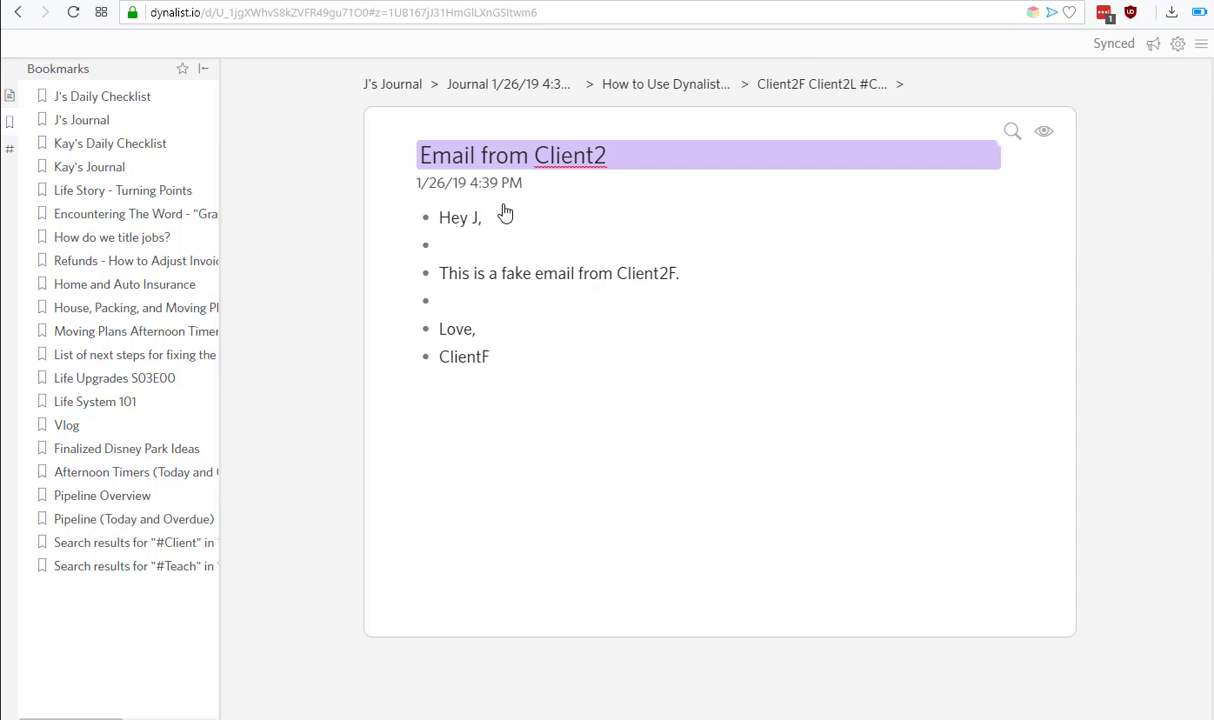
{"action": "key", "text": "alt+Left"}
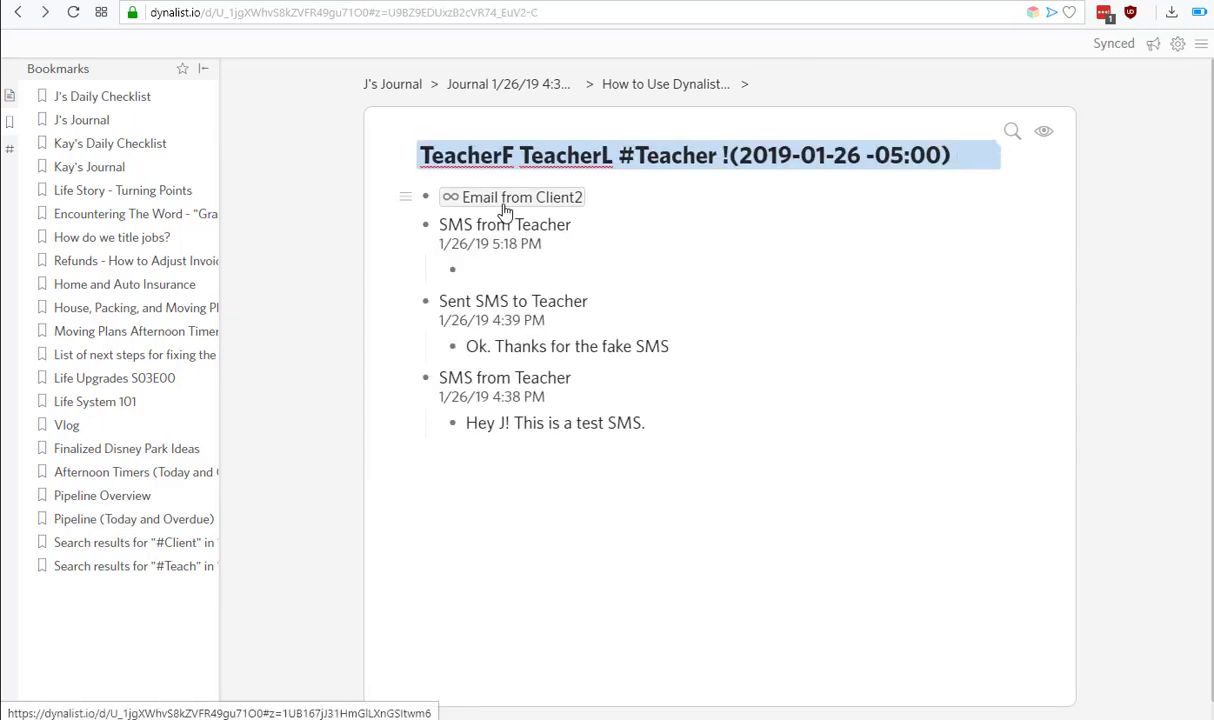
{"action": "left_click", "coordinate": [505, 210]}
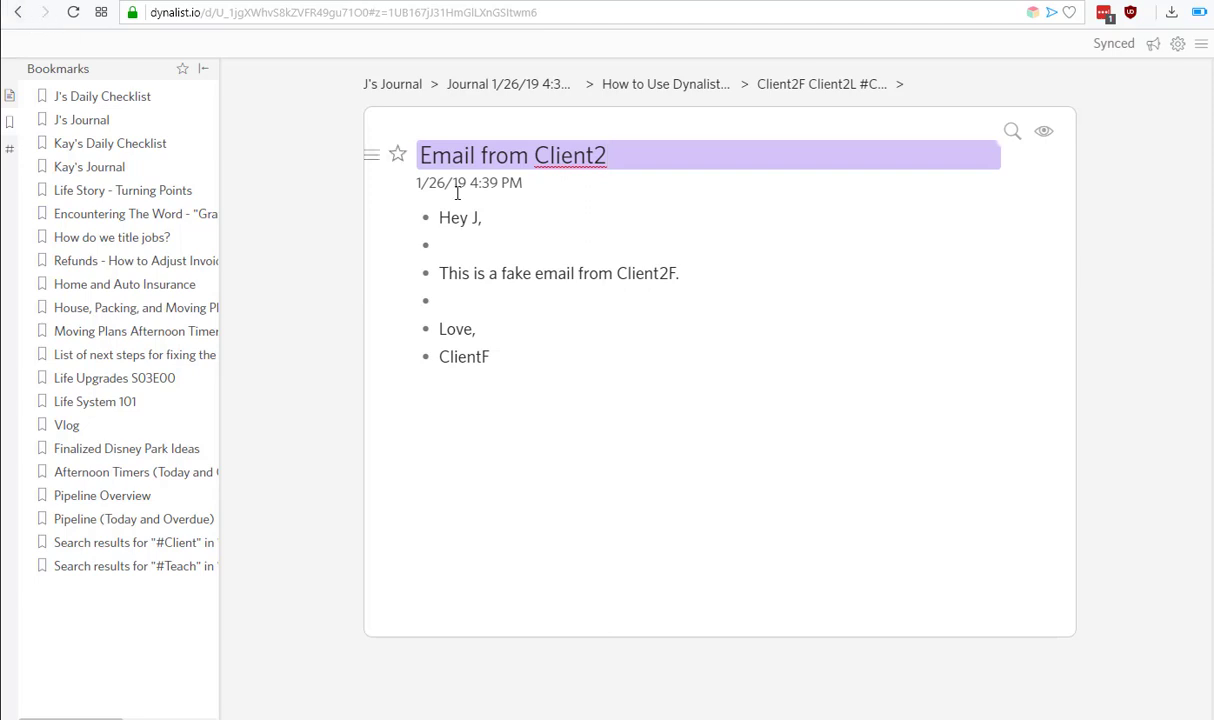
{"action": "key", "text": "alt+Left"}
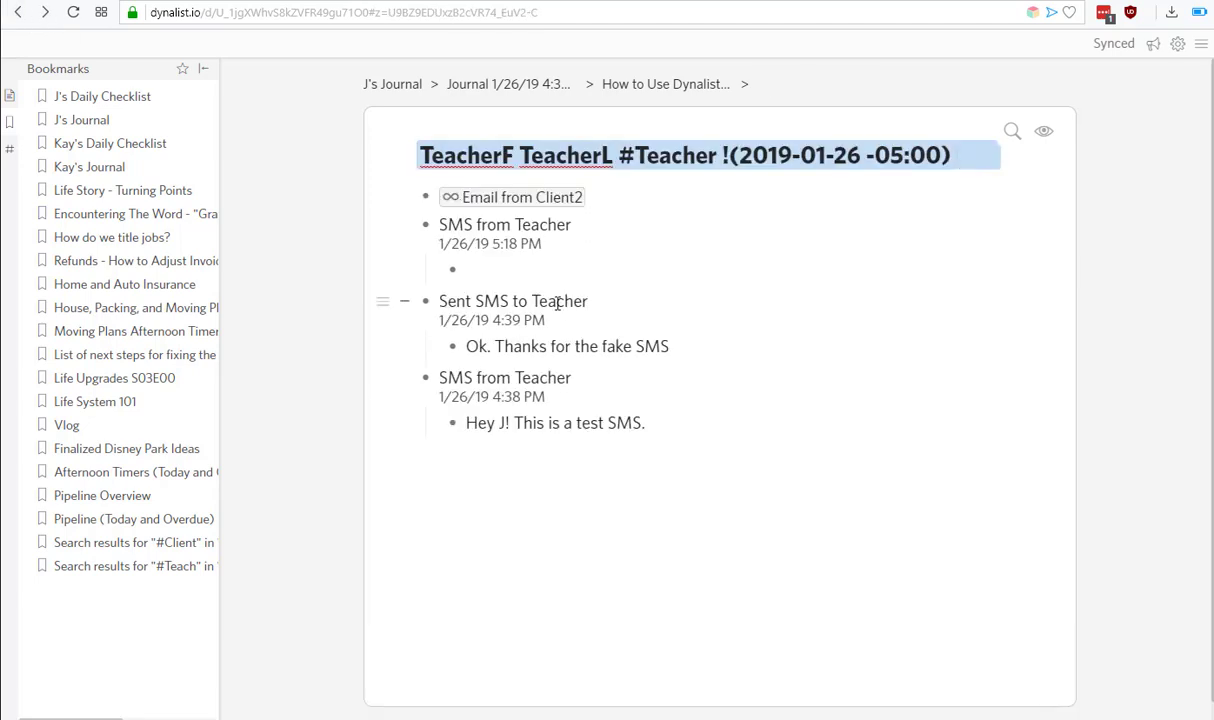
{"action": "left_click", "coordinate": [679, 88]}
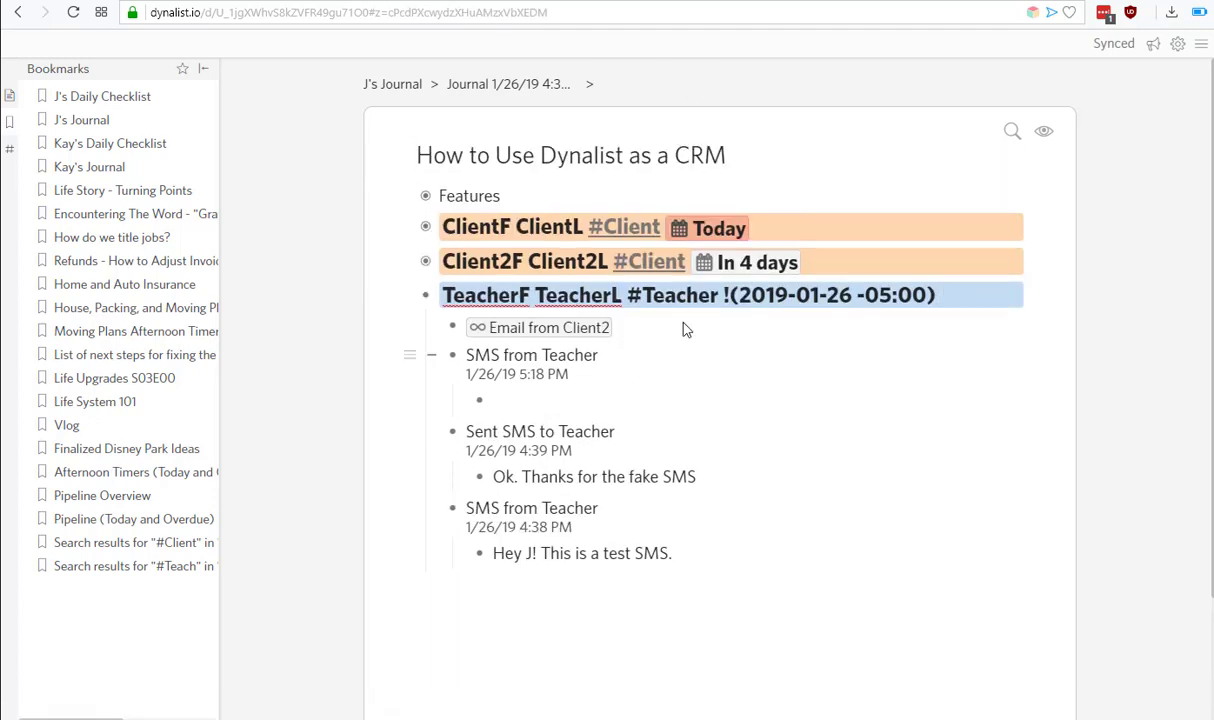
Mark the TeacherF TeacherL contact as completed.
{"action": "left_click", "coordinate": [398, 199]}
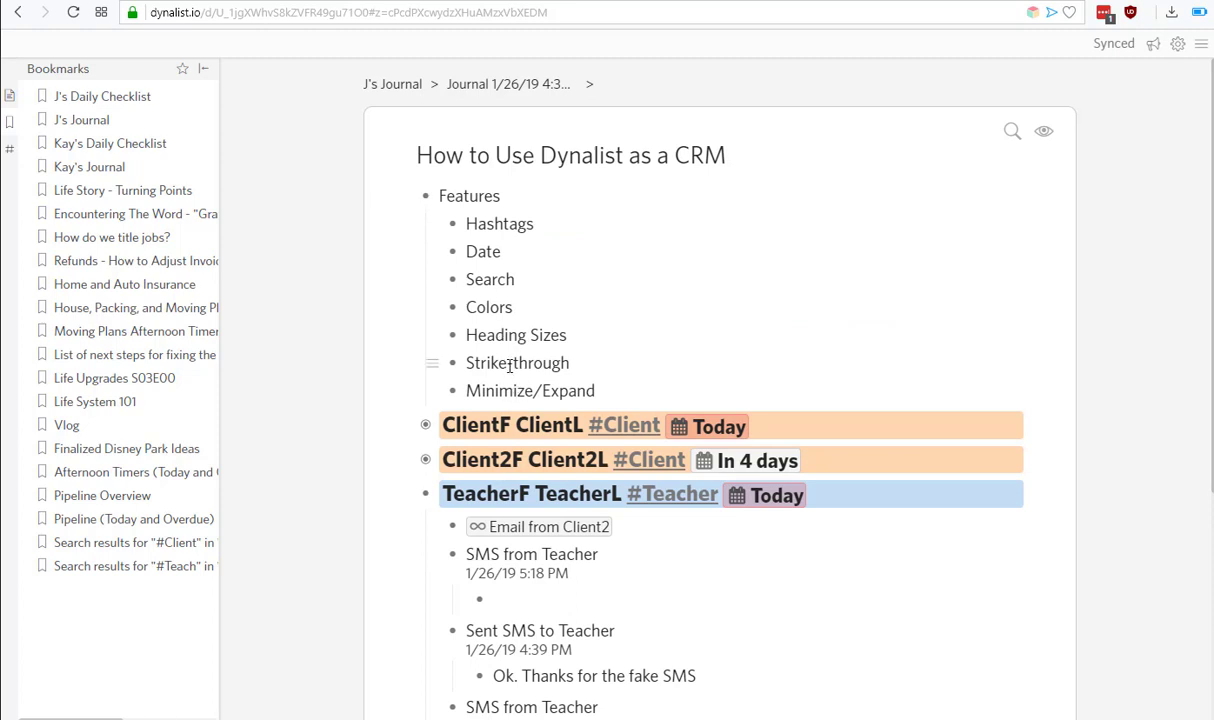
{"action": "scroll", "coordinate": [510, 365], "scroll_direction": "down", "scroll_amount": 2}
{"action": "left_click", "coordinate": [405, 304]}
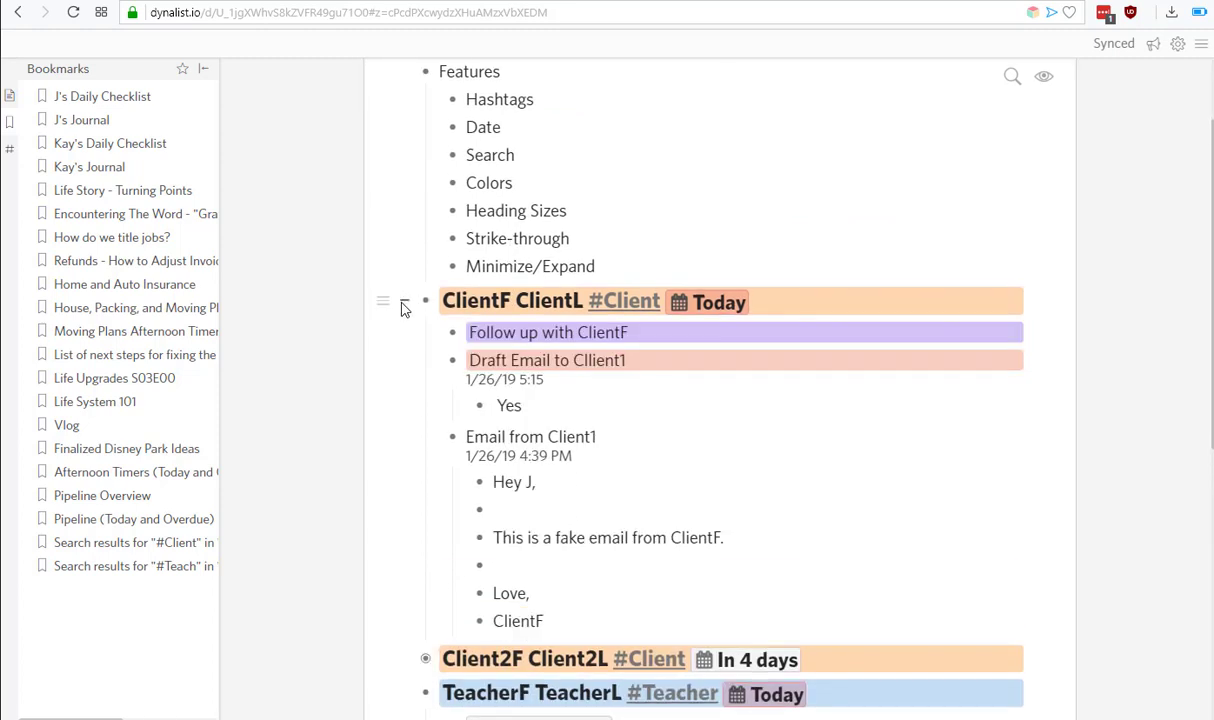
{"action": "left_click", "coordinate": [403, 305]}
{"action": "left_click", "coordinate": [518, 370]}
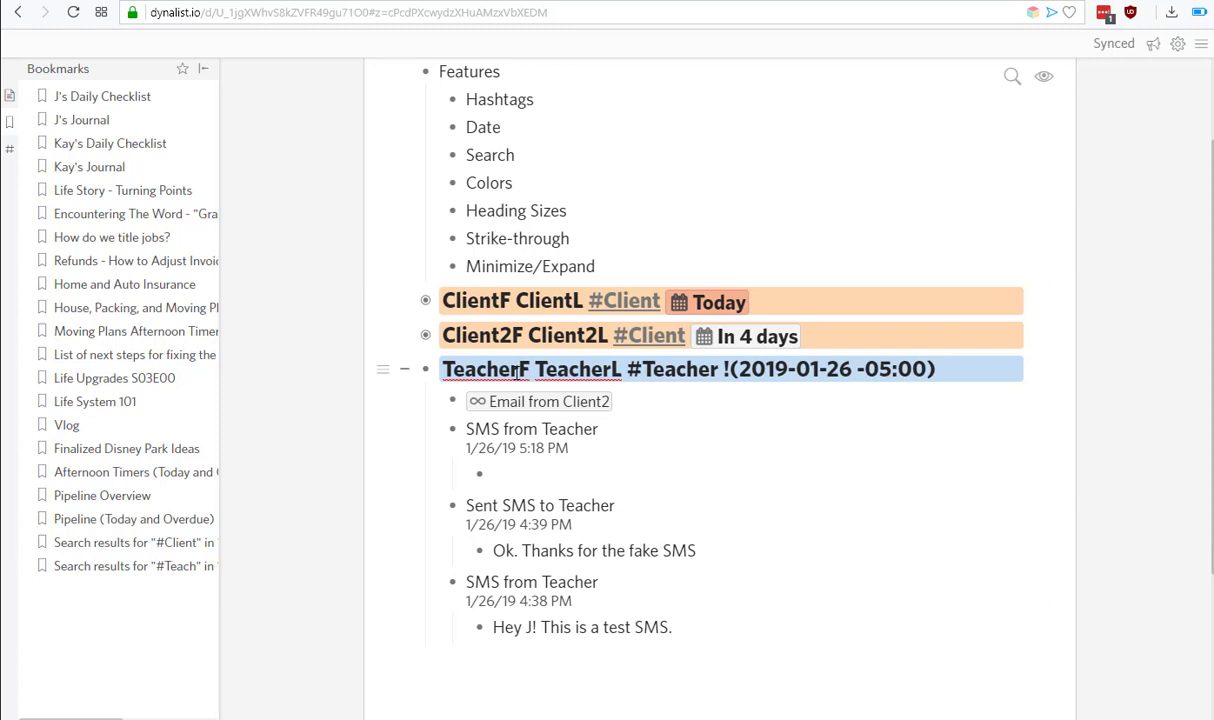
{"action": "key", "text": "ctrl+shift+BackSpace"}
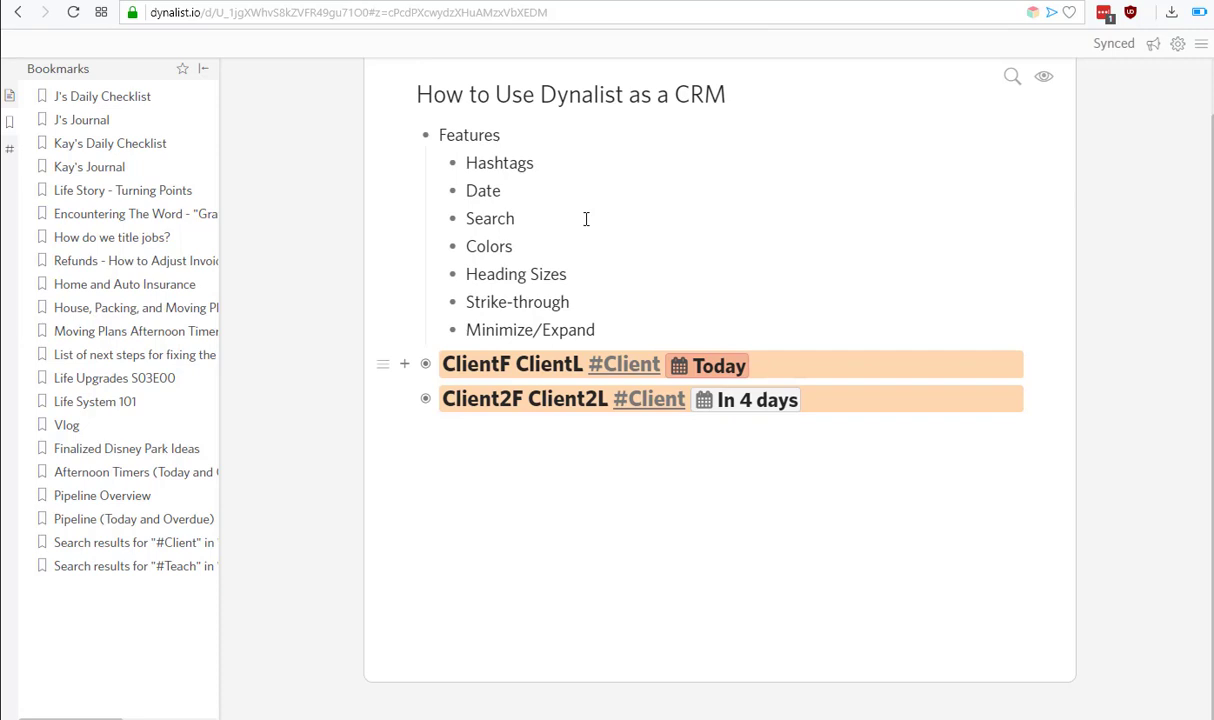
Set the document's view options to hide checked items.
{"action": "left_click", "coordinate": [1043, 77]}
{"action": "left_click", "coordinate": [1064, 137]}
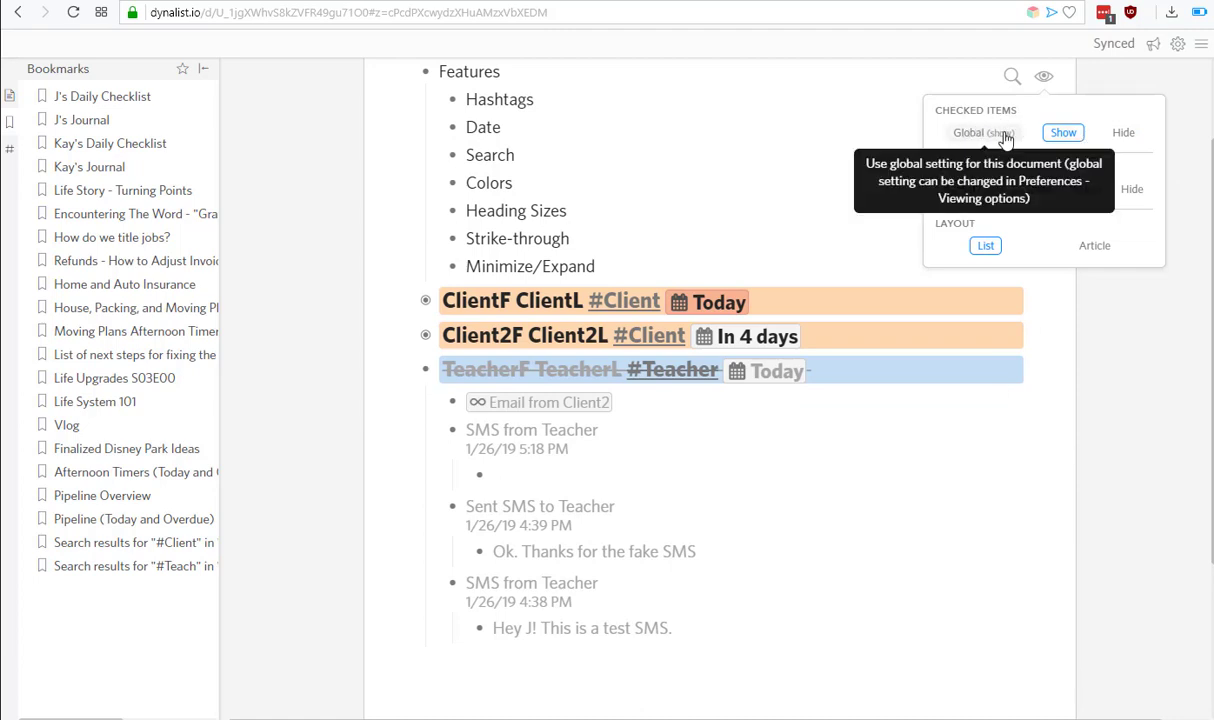
{"action": "scroll", "coordinate": [629, 603], "scroll_direction": "up", "scroll_amount": 1}
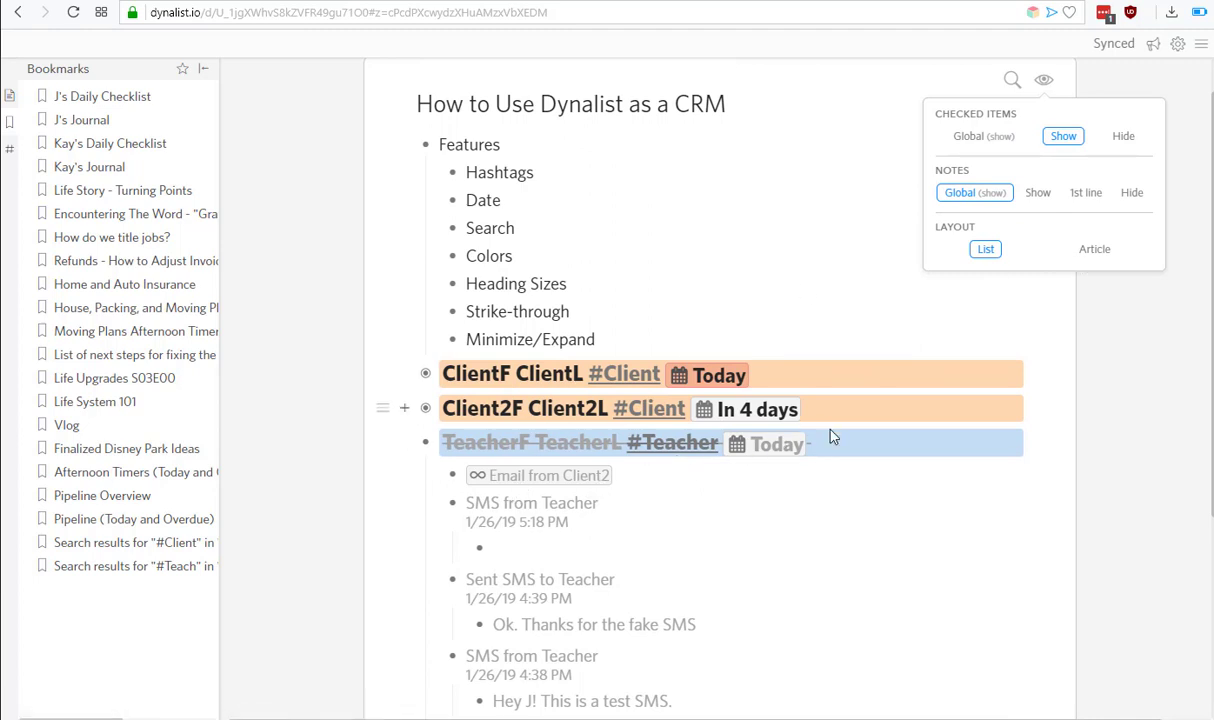
{"action": "left_click", "coordinate": [1124, 137]}
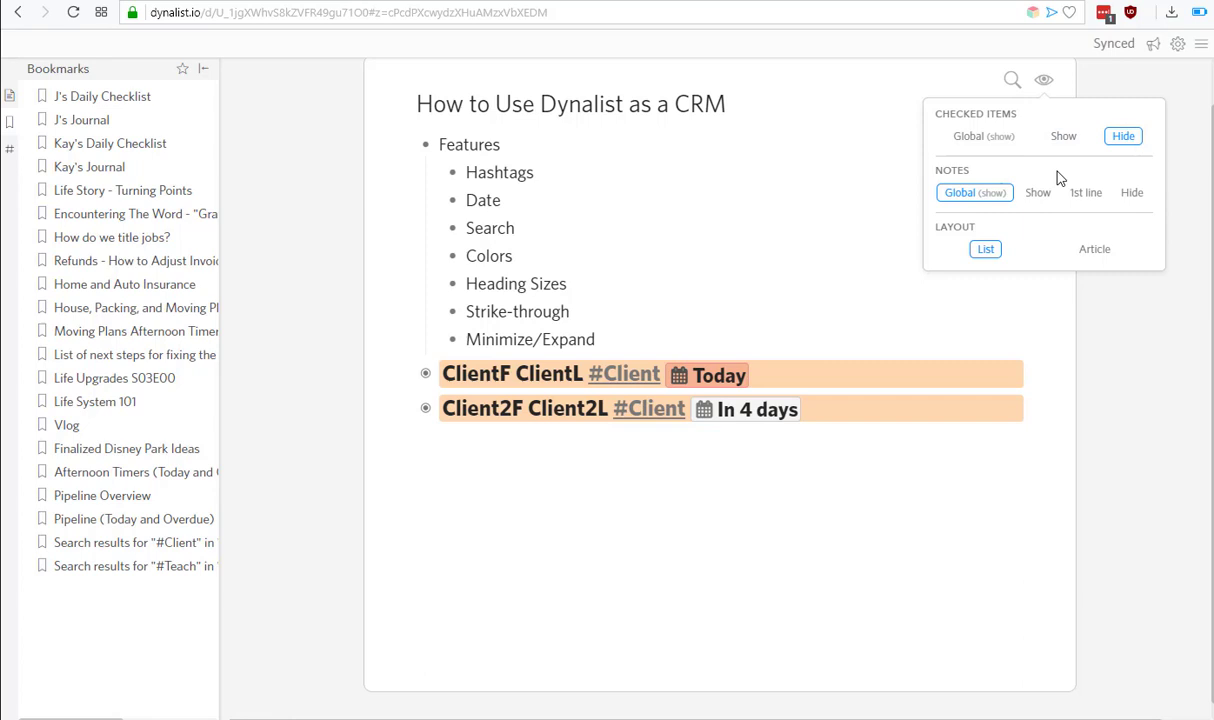
Zoom into Client2F Client2L and add a 'Next Steps' item above the draft email.
{"action": "left_click", "coordinate": [425, 408]}
{"action": "key", "text": "Return"}
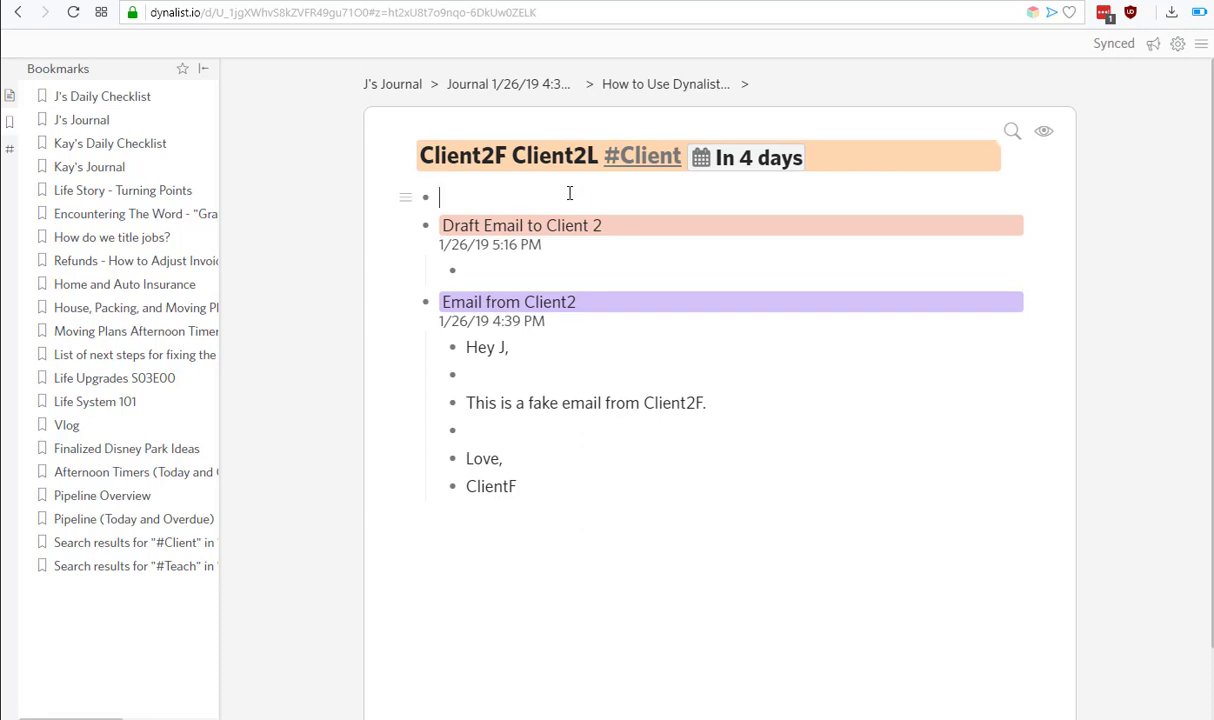
{"action": "type", "text": "Next Steps"}
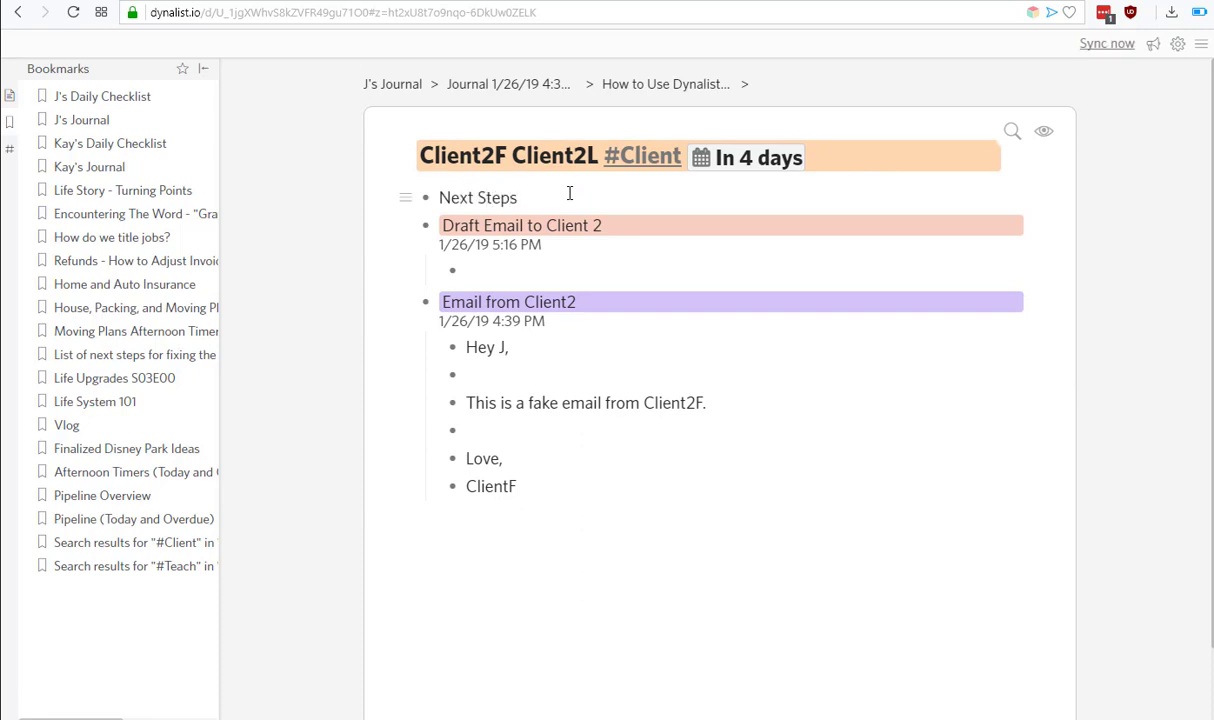
Under Next Steps, add checkbox tasks 'call them' and nested 'if they are angry, send them flowers'.
{"action": "key", "text": "Return"}
{"action": "key", "text": "Tab"}
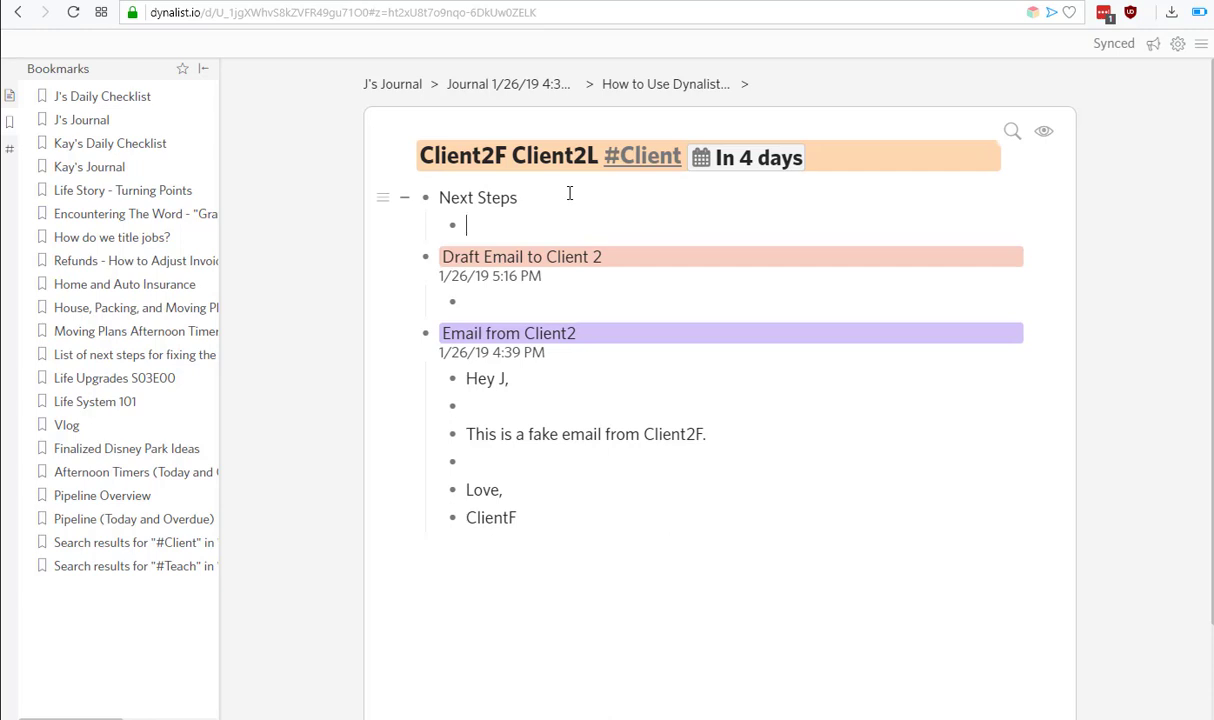
{"action": "type", "text": "call them"}
{"action": "key", "text": "ctrl+shift+c"}
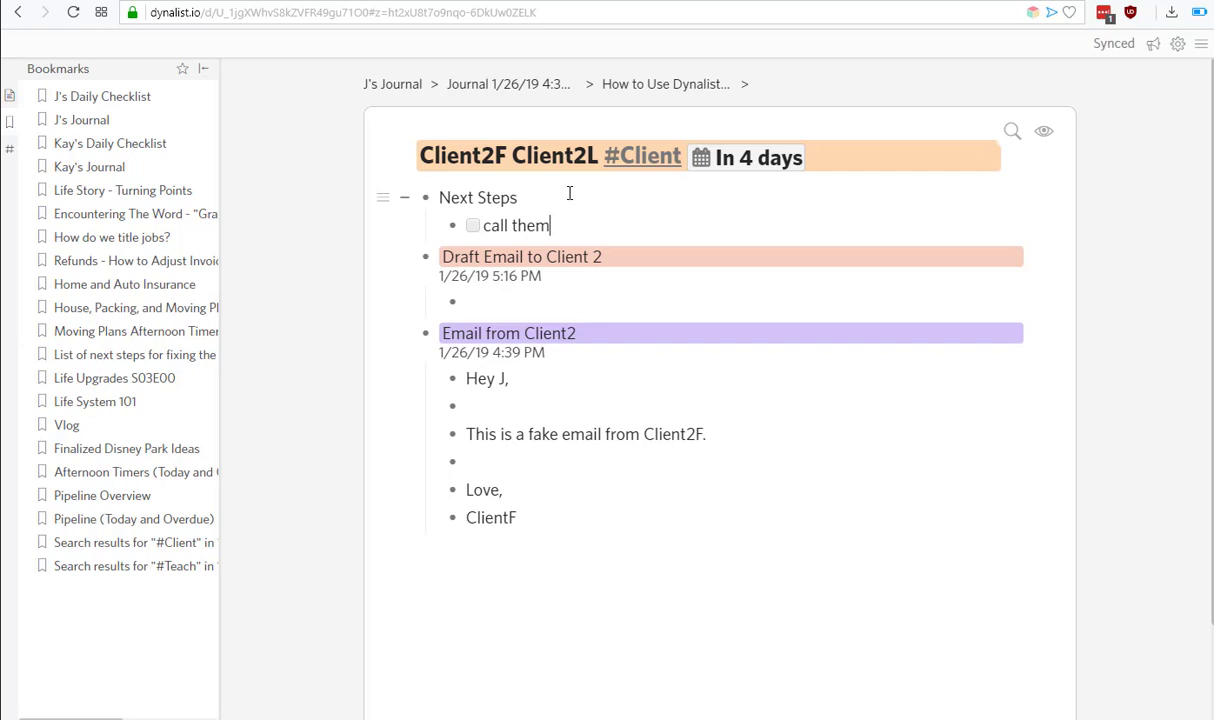
{"action": "key", "text": "Return"}
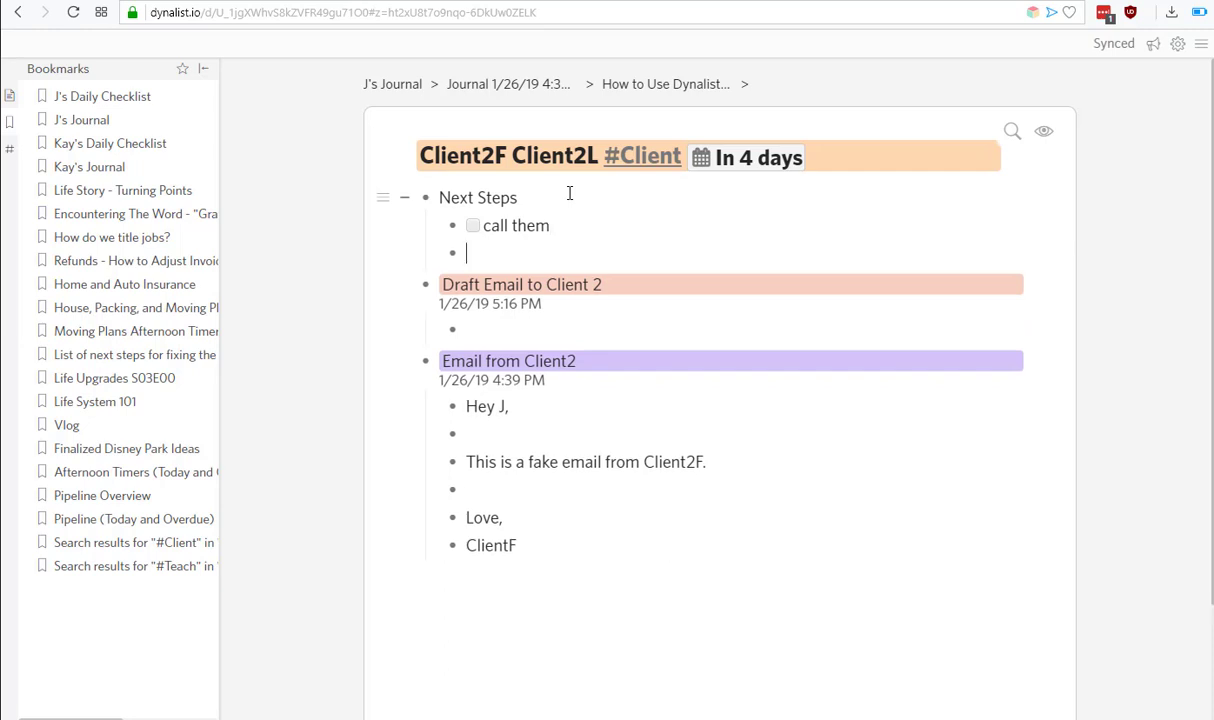
{"action": "type", "text": "if they"}
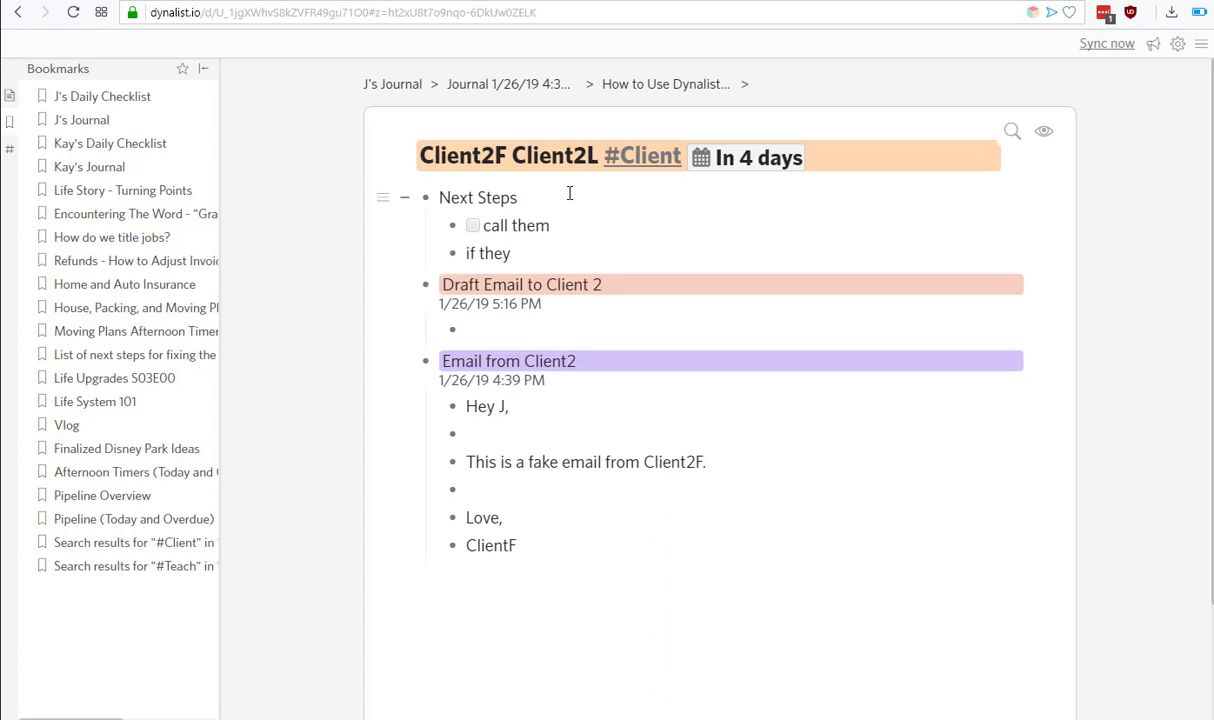
{"action": "type", "text": " are angry"}
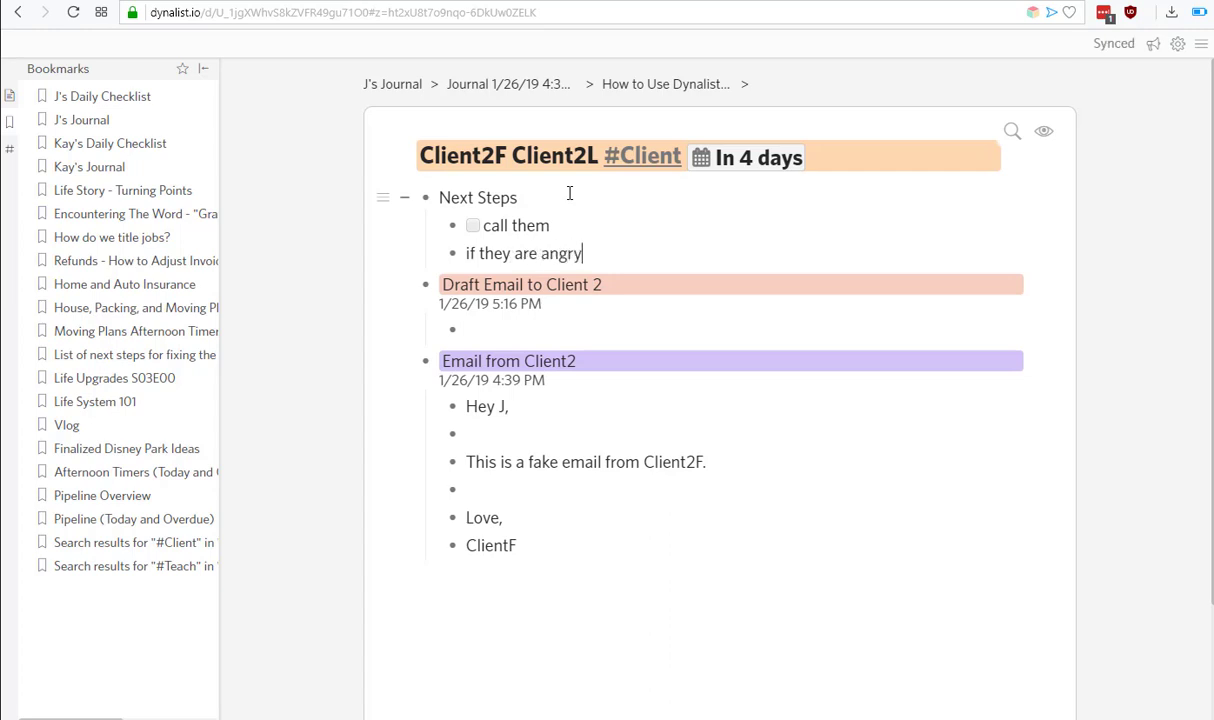
{"action": "type", "text": ", send them flowers"}
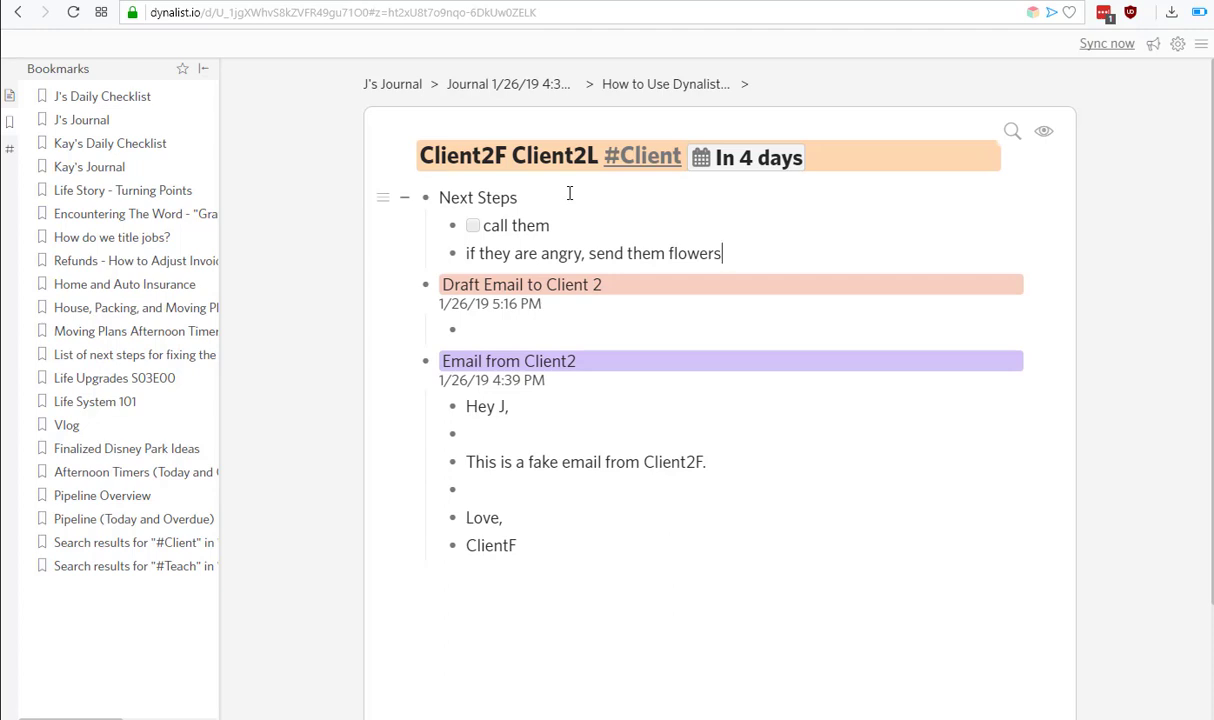
{"action": "key", "text": "ctrl+shift+c"}
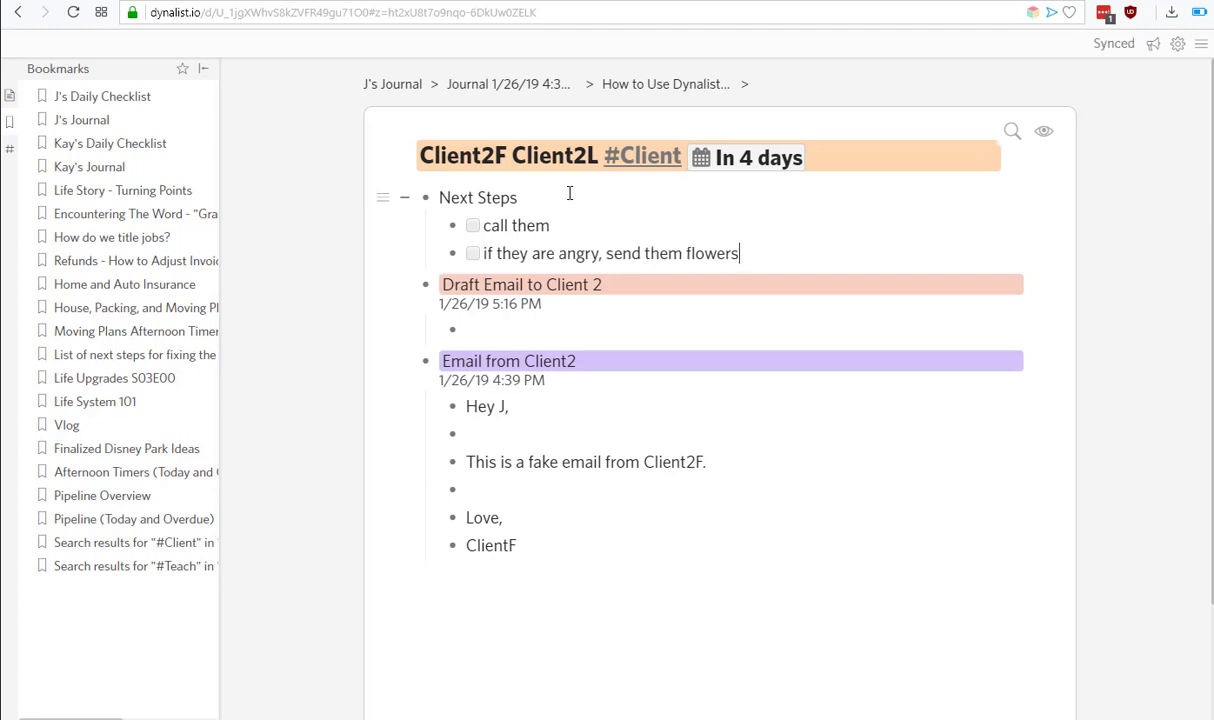
{"action": "key", "text": "Tab"}
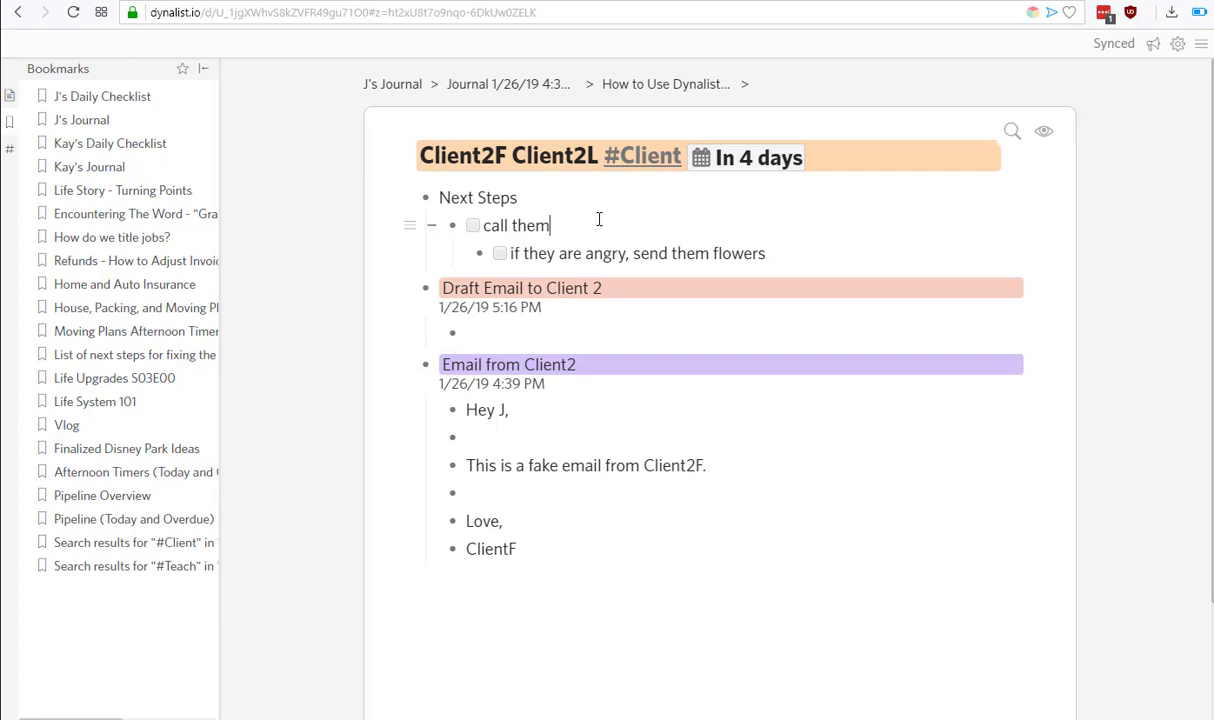
{"action": "left_click", "coordinate": [472, 226]}
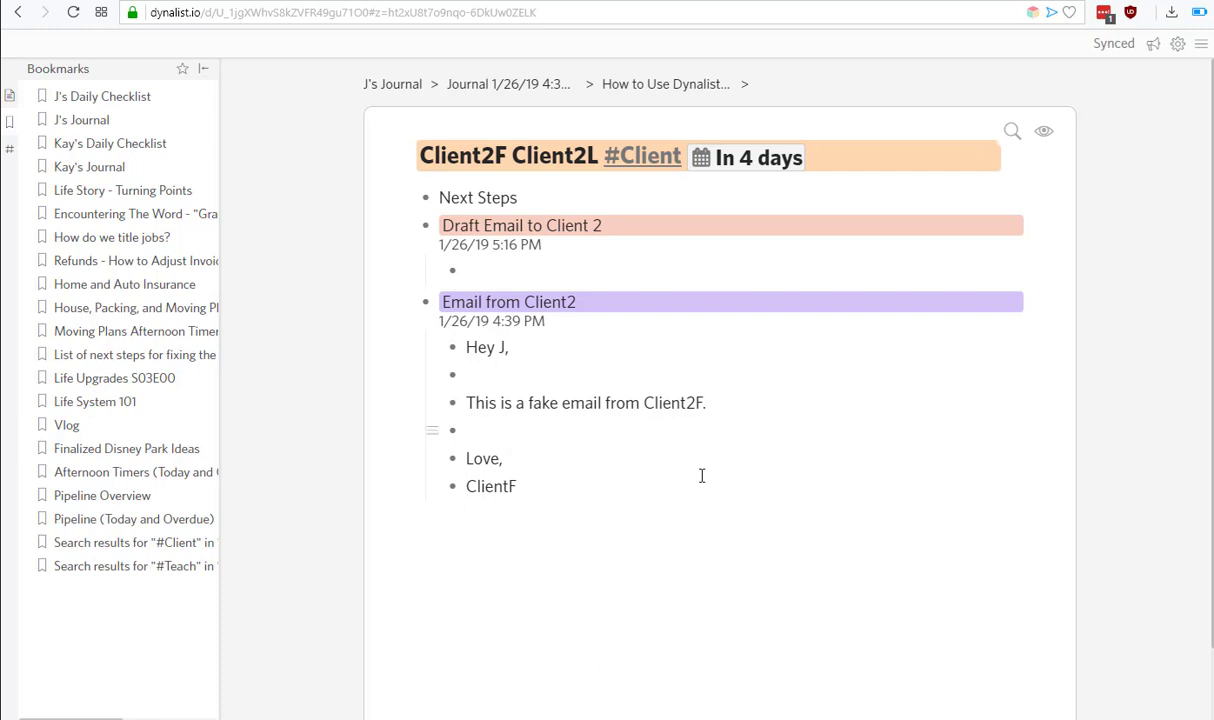
Add a top-level 'Archive' item after the Email from Client2 message.
{"action": "left_click", "coordinate": [522, 302]}
{"action": "key", "text": "BackSpace"}
{"action": "key", "text": "ctrl+shift+BackSpace"}
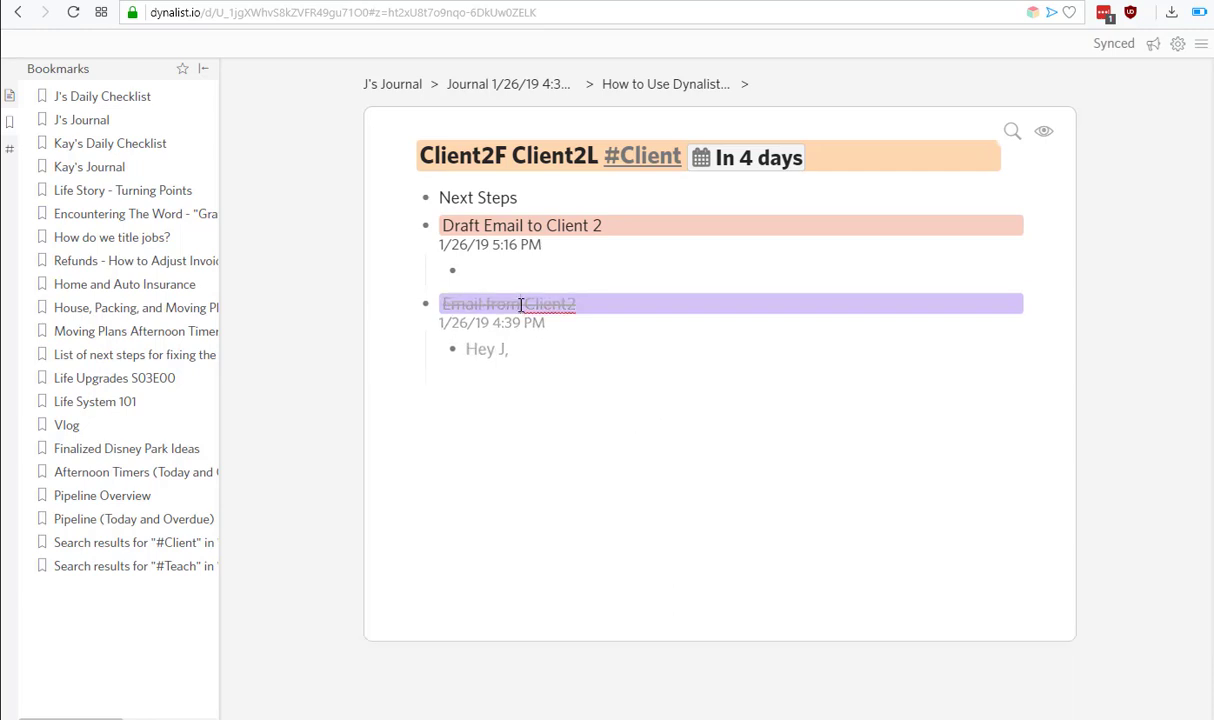
{"action": "key", "text": "ctrl+z"}
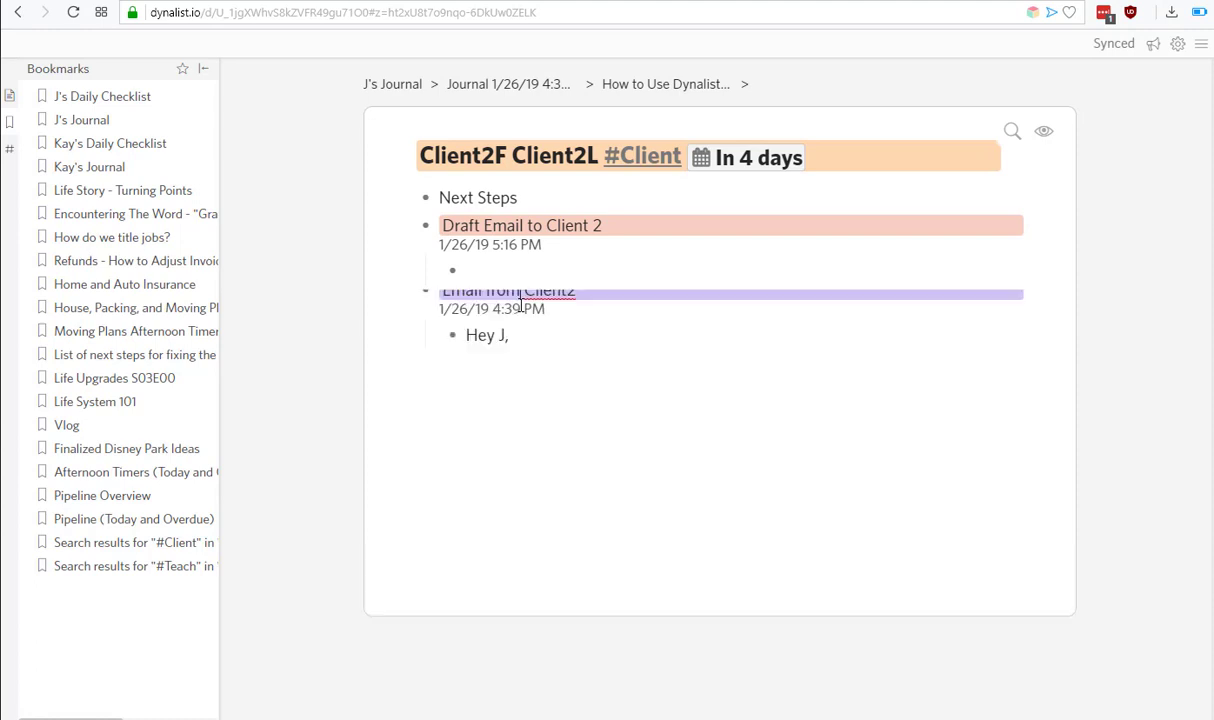
{"action": "left_click", "coordinate": [556, 487]}
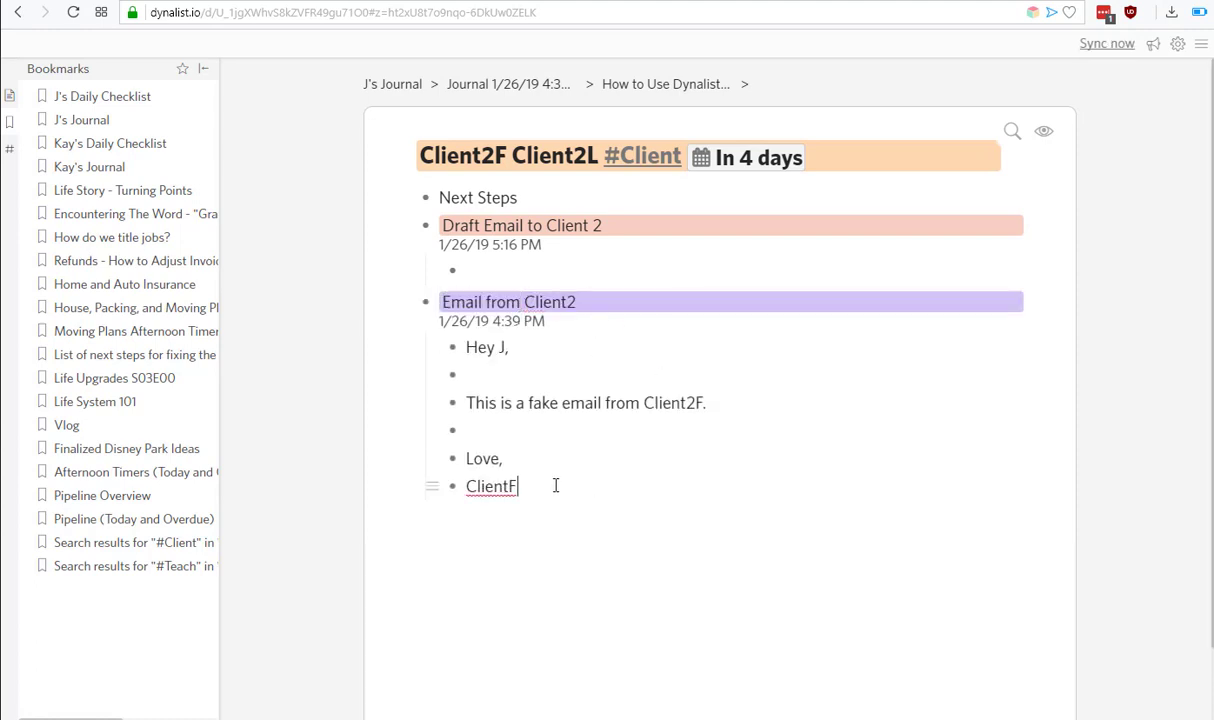
{"action": "key", "text": "Return"}
{"action": "key", "text": "shift+Tab"}
{"action": "type", "text": "Archive"}
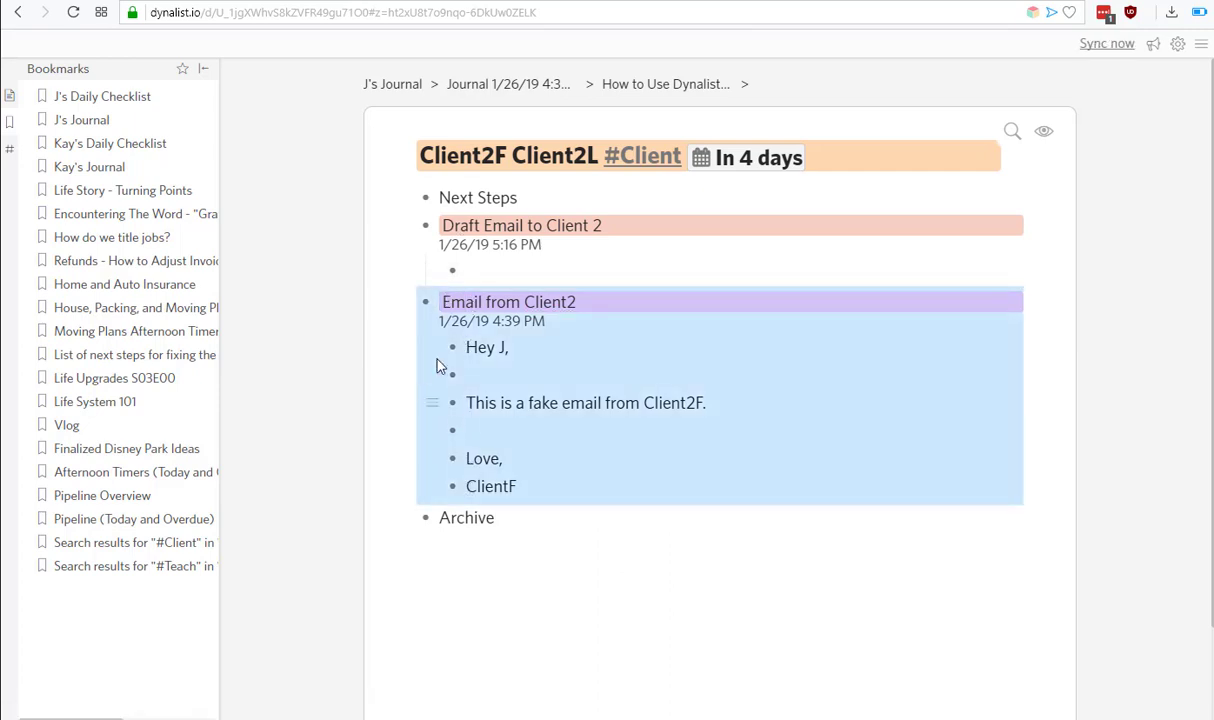
Move Email from Client2 below Archive and nest it under it.
{"action": "left_click_drag", "start_coordinate": [422, 302], "coordinate": [450, 517]}
{"action": "left_click", "coordinate": [537, 515]}
{"action": "key", "text": "Return"}
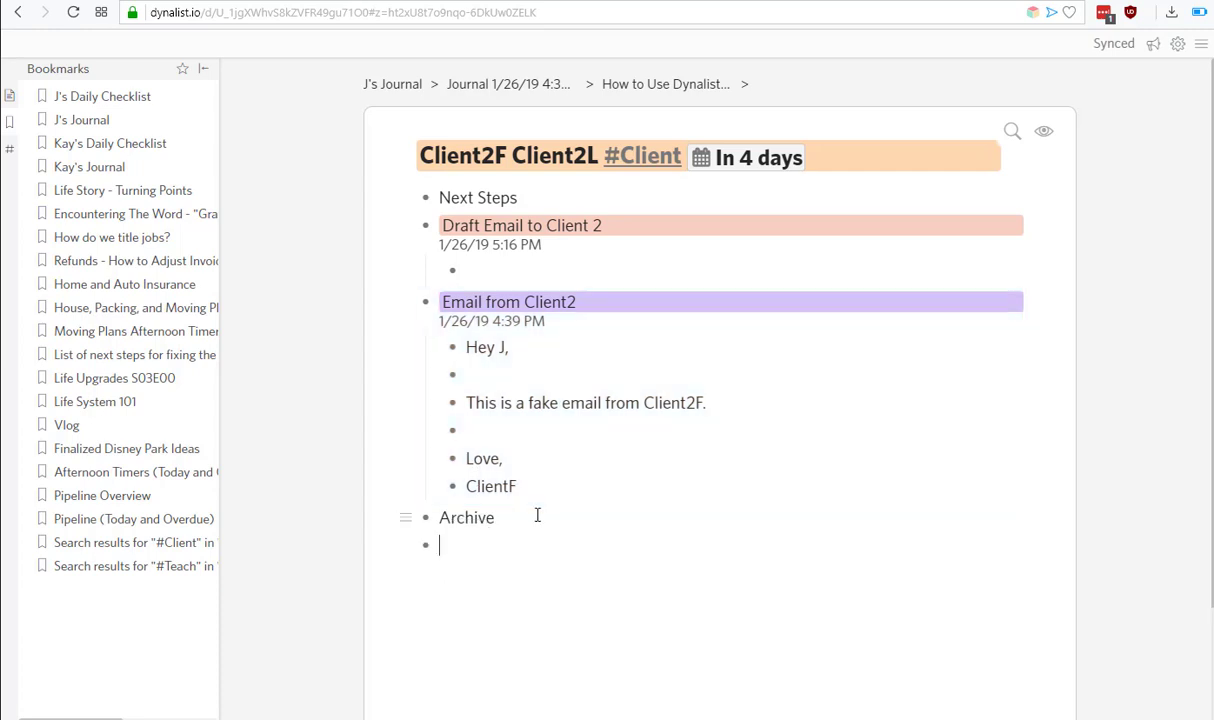
{"action": "left_click_drag", "start_coordinate": [433, 310], "coordinate": [443, 543]}
{"action": "key", "text": "Tab"}
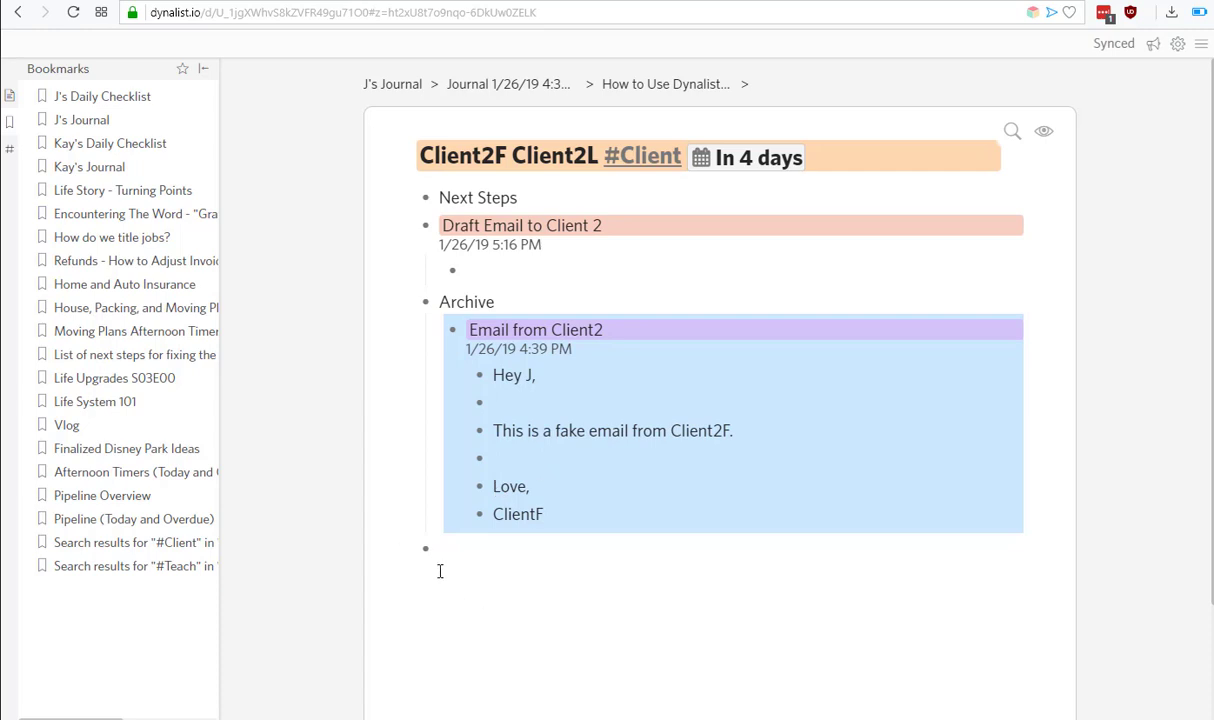
{"action": "left_click", "coordinate": [496, 539]}
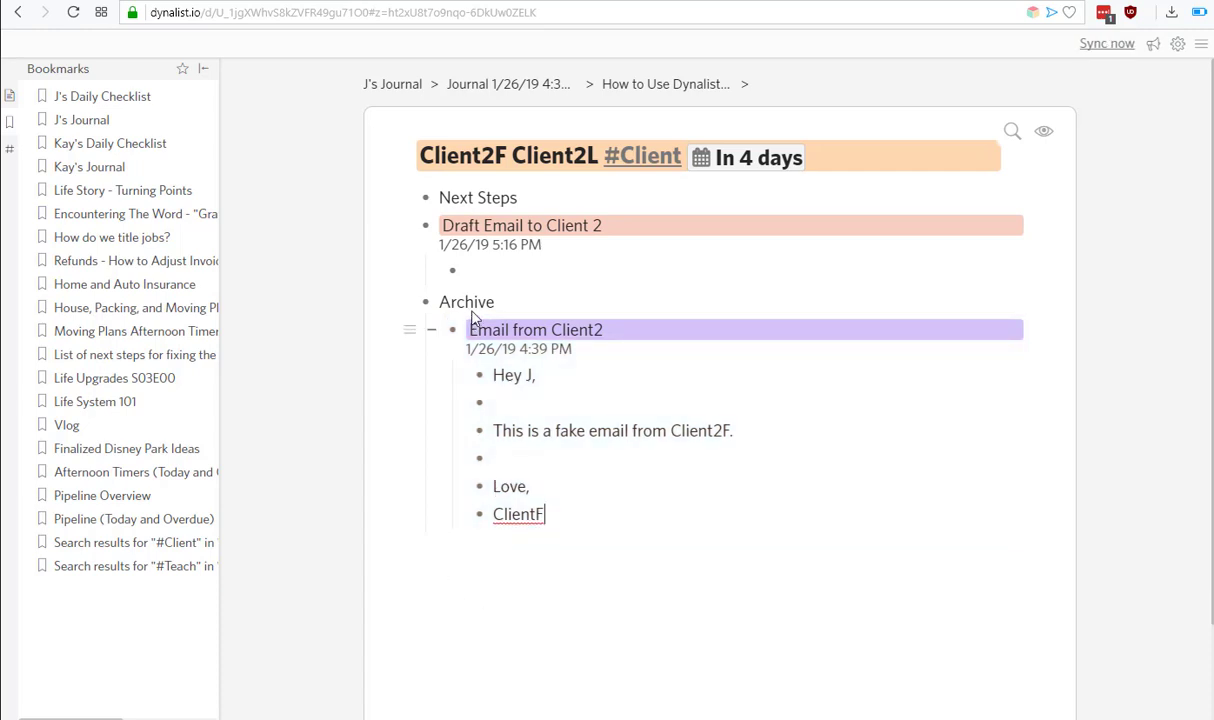
Expand Archive and fold Email from Client2 down to its heading and timestamp.
{"action": "left_click", "coordinate": [406, 308]}
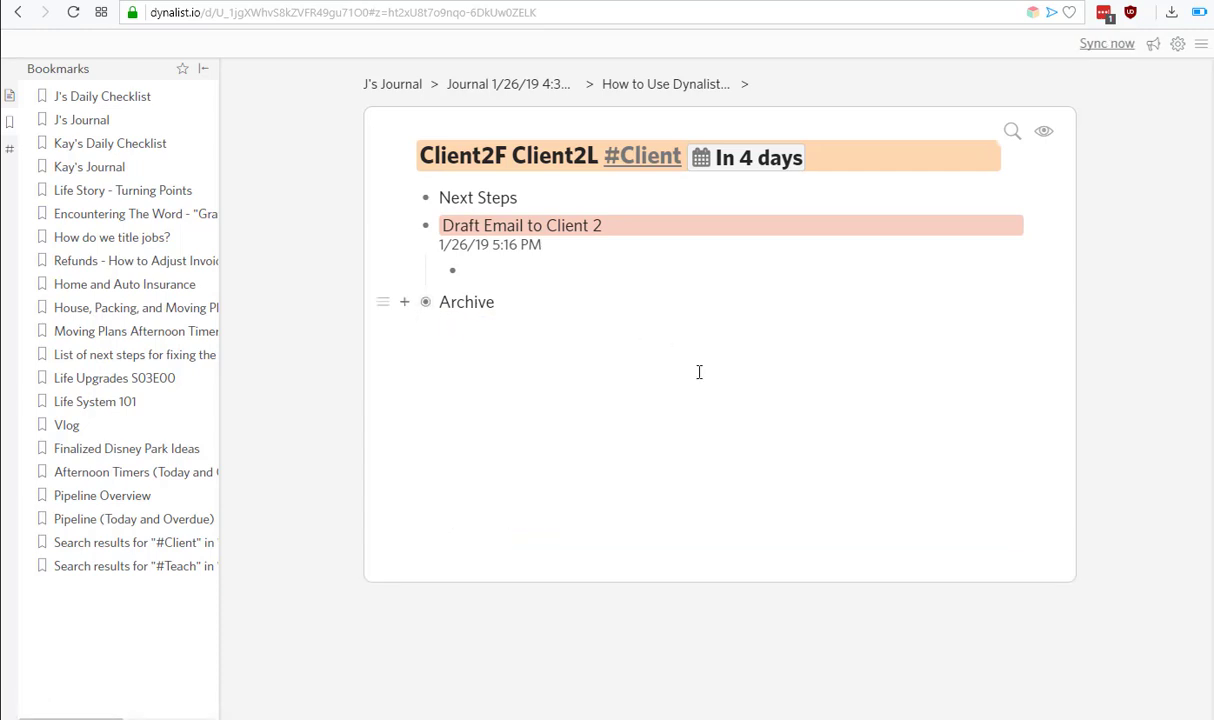
{"action": "left_click", "coordinate": [405, 306]}
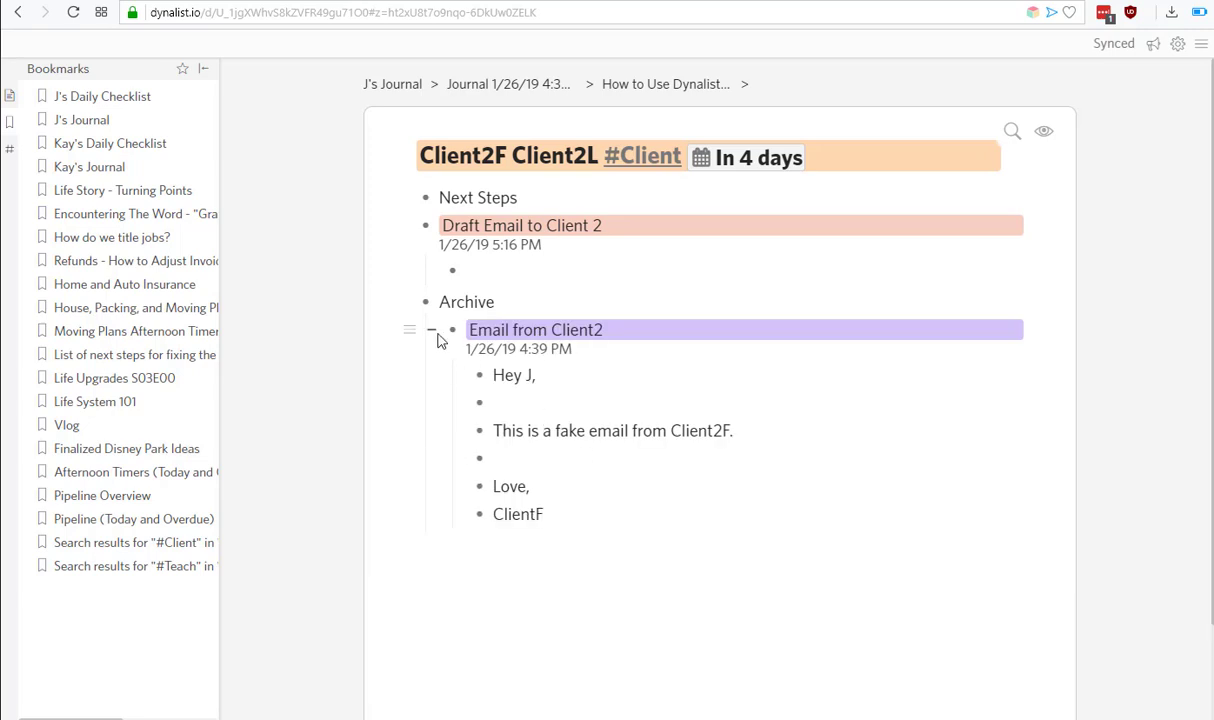
{"action": "left_click", "coordinate": [432, 330]}
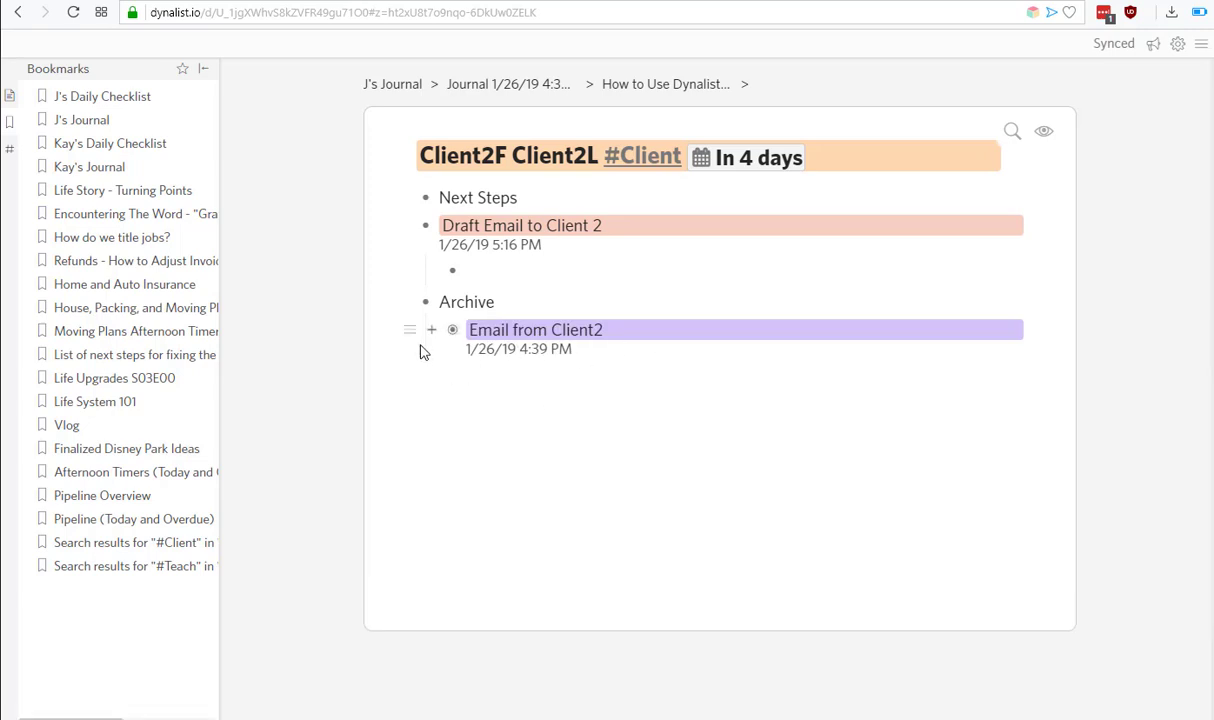